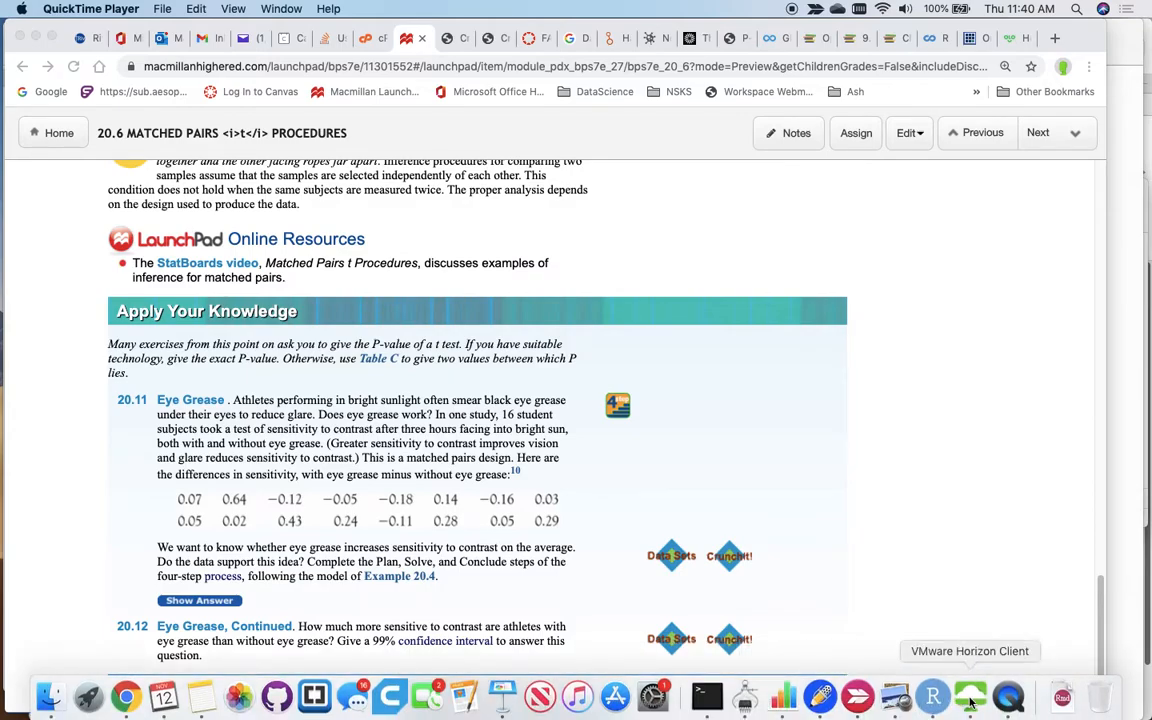
- Switch to VMware Horizon Client and review the exercise 20.11 text and the Diff column in the Chapter_20_example workbook
{"action": "left_click", "coordinate": [970, 697]}
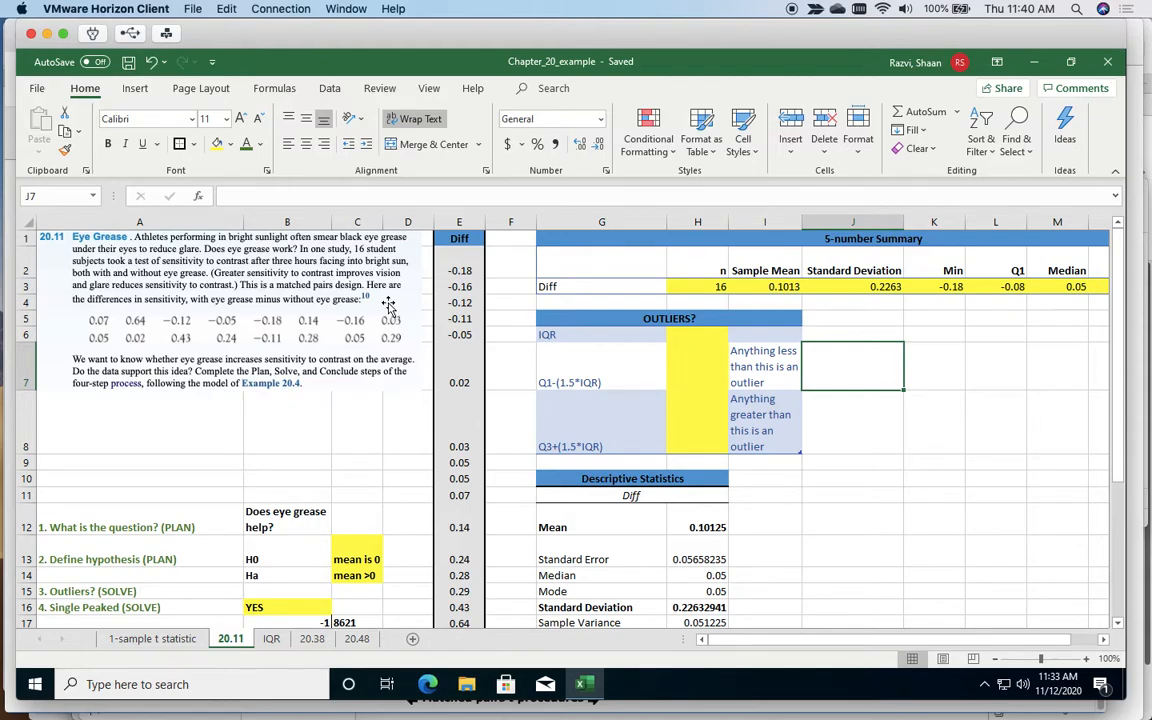
{"action": "left_click", "coordinate": [243, 290]}
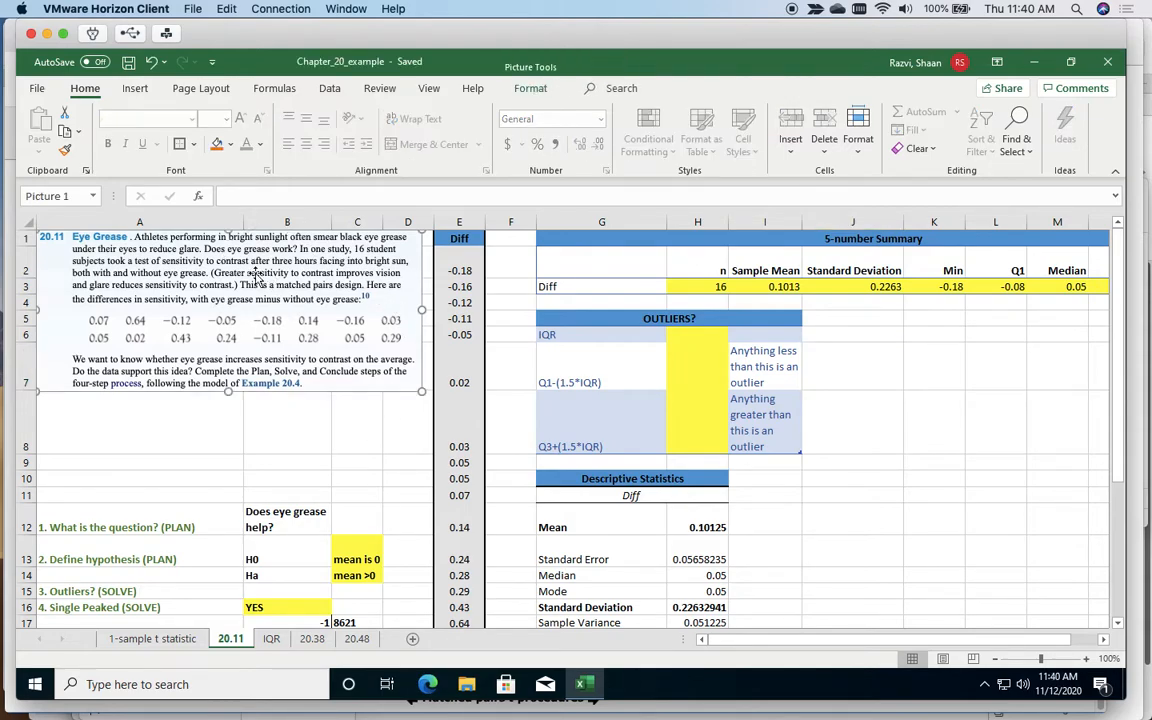
{"action": "left_click", "coordinate": [437, 220]}
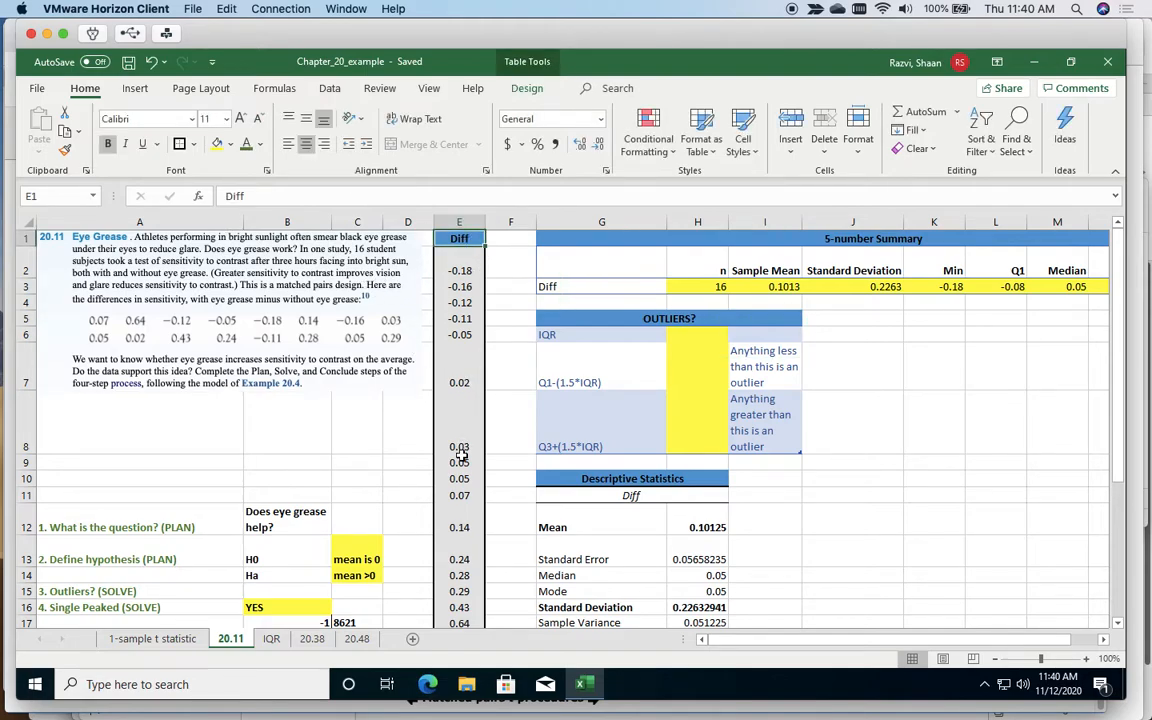
{"action": "scroll", "coordinate": [462, 455], "scroll_direction": "down", "scroll_amount": 2}
{"action": "scroll", "coordinate": [462, 455], "scroll_direction": "up", "scroll_amount": 3}
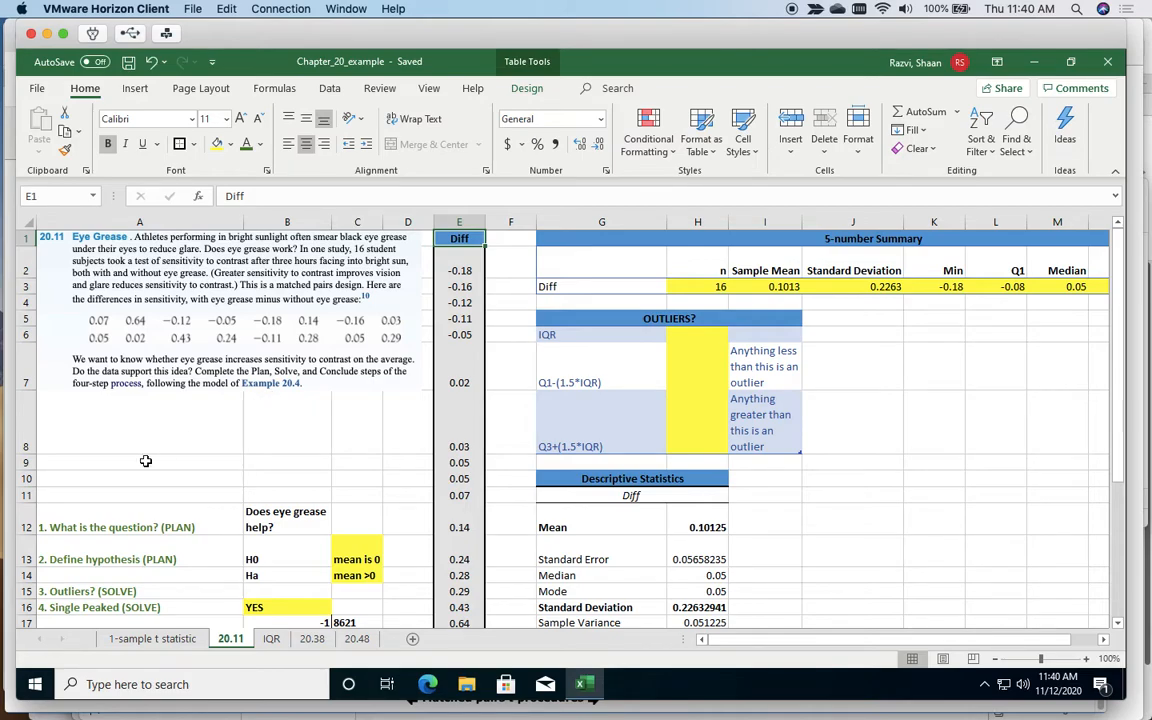
- Fill the answer cell B12 for "What is the question?" with yellow
{"action": "left_click", "coordinate": [110, 516]}
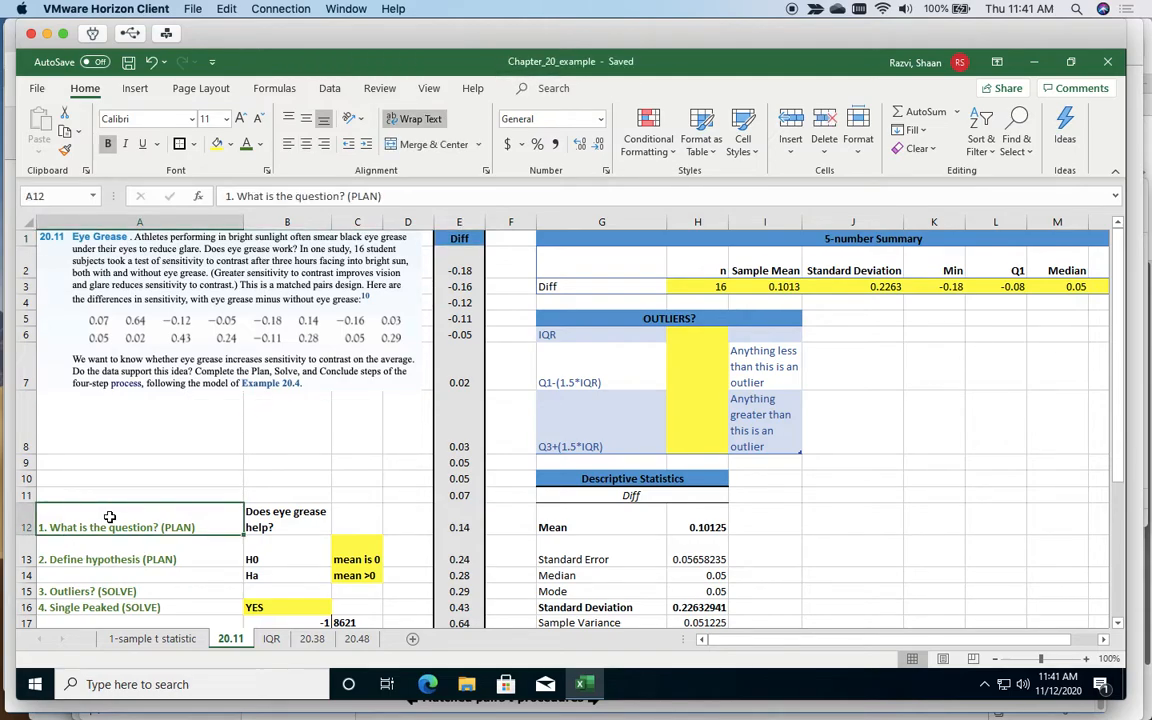
{"action": "left_click", "coordinate": [271, 520]}
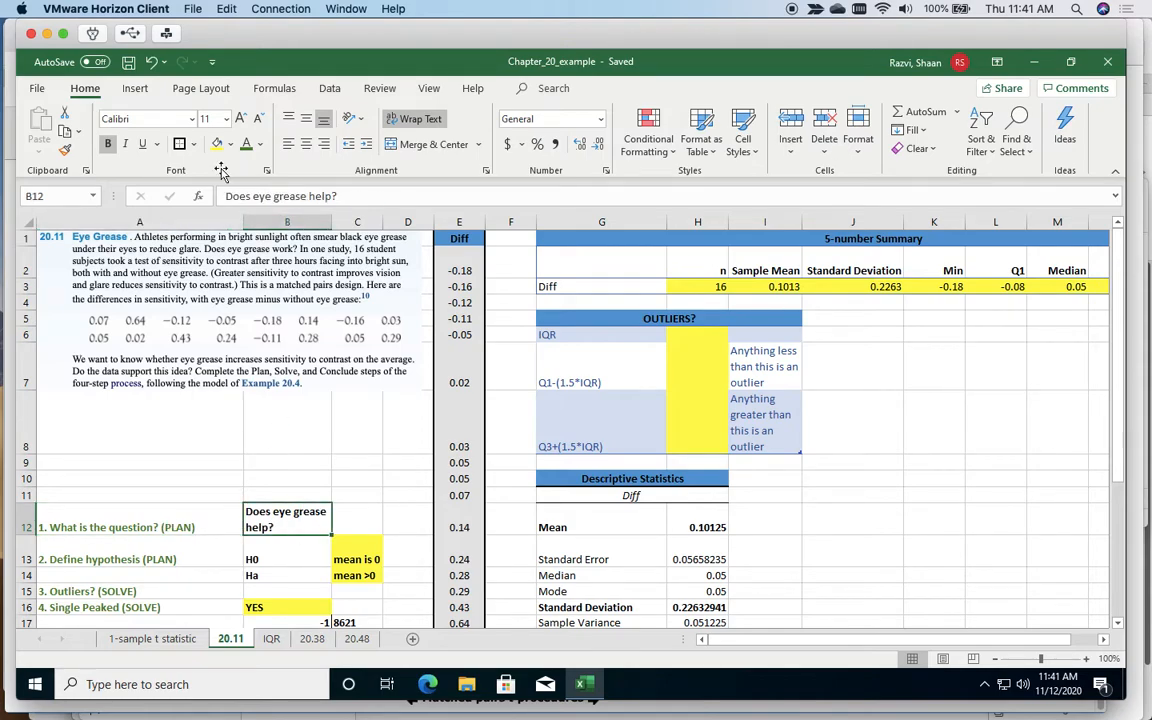
{"action": "left_click", "coordinate": [214, 143]}
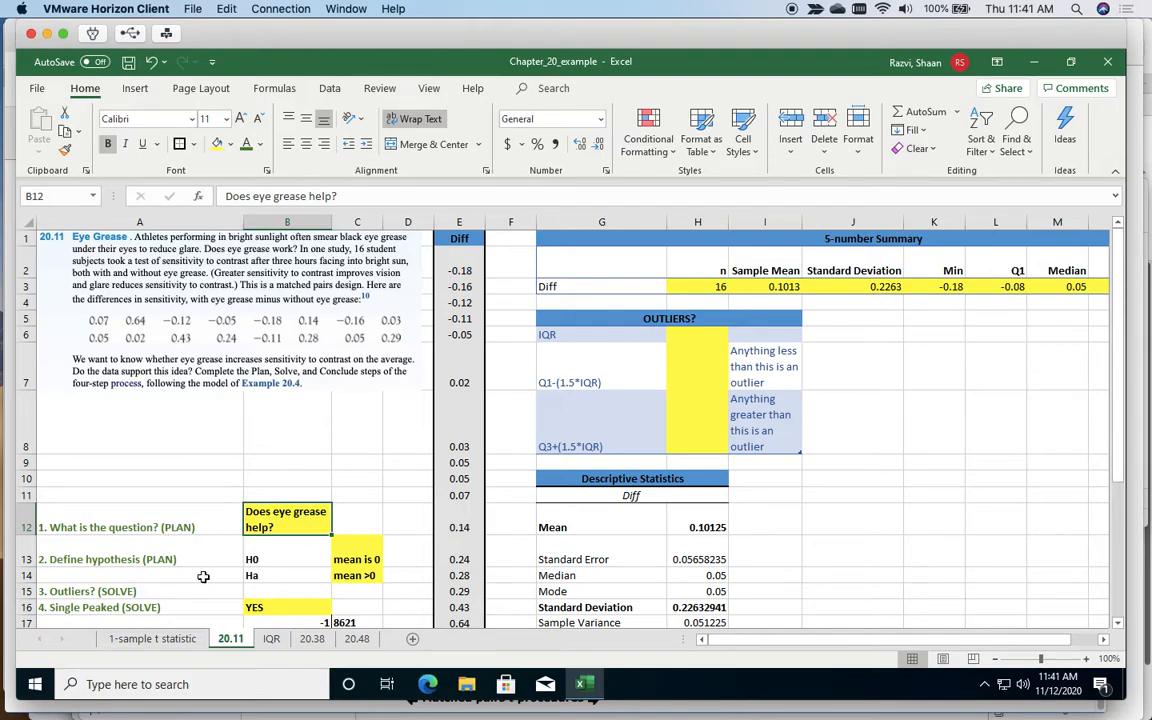
- Go over the H0 and Ha hypotheses and enter 0.05 as the significance level in cell B27
{"action": "left_click", "coordinate": [296, 559]}
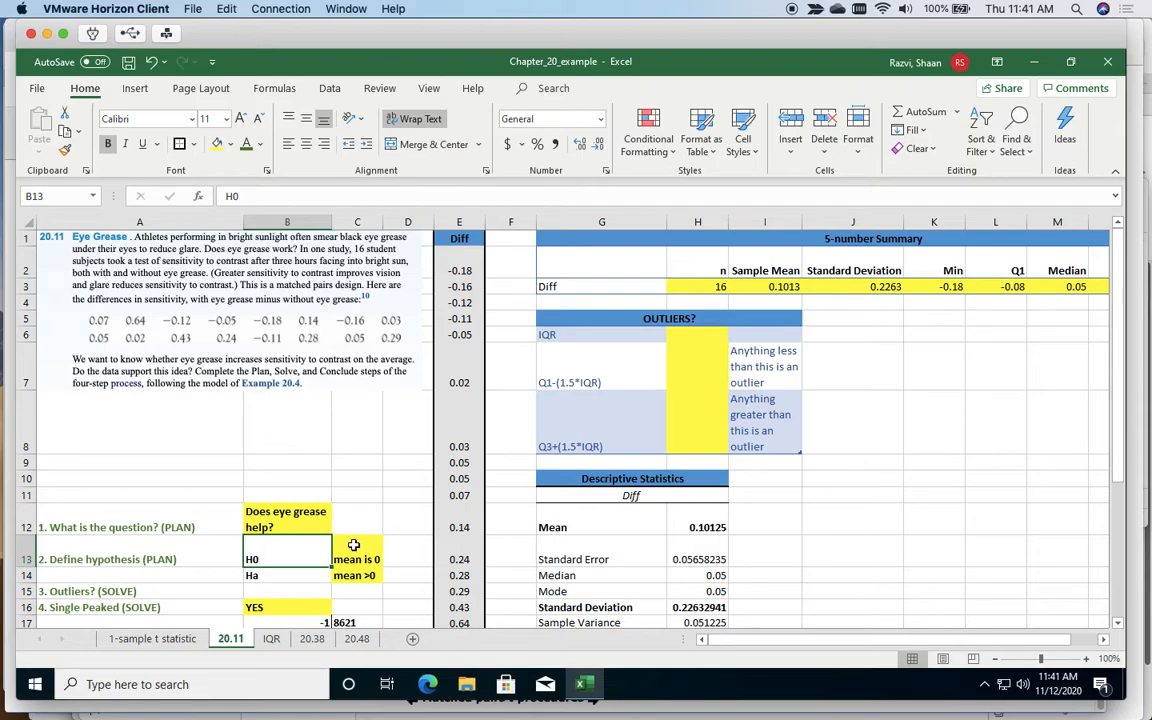
{"action": "left_click", "coordinate": [301, 575]}
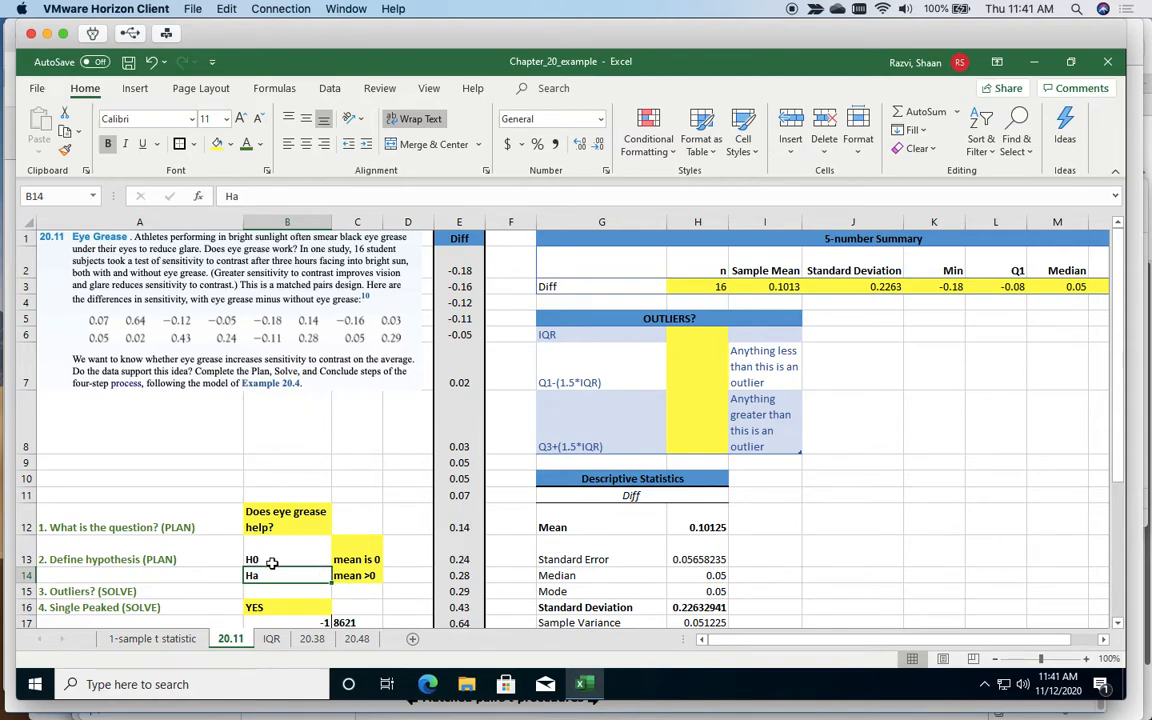
{"action": "scroll", "coordinate": [220, 508], "scroll_direction": "down", "scroll_amount": 1}
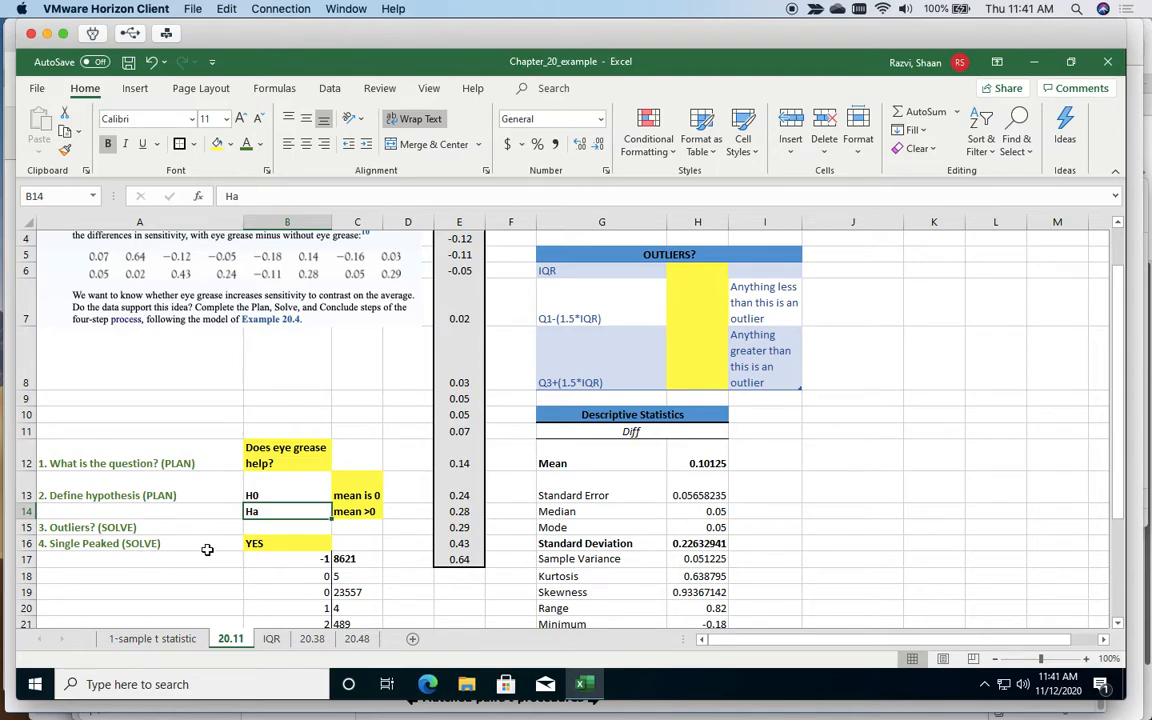
{"action": "scroll", "coordinate": [207, 550], "scroll_direction": "down", "scroll_amount": 2}
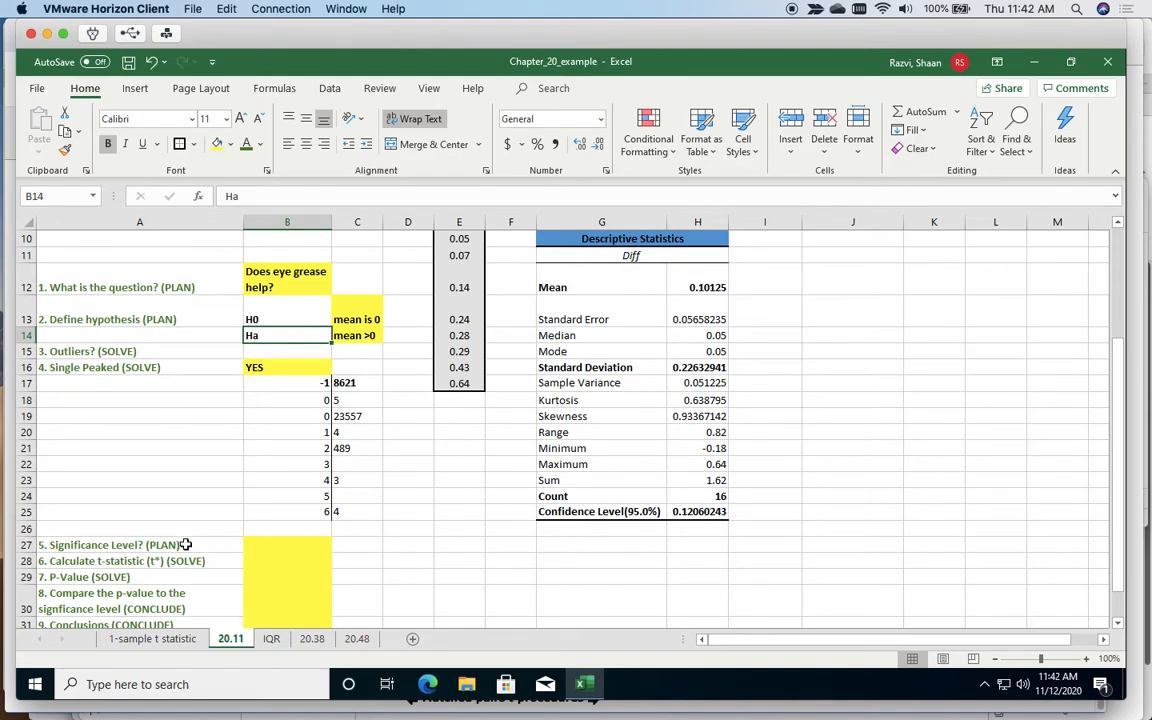
{"action": "left_click", "coordinate": [185, 544]}
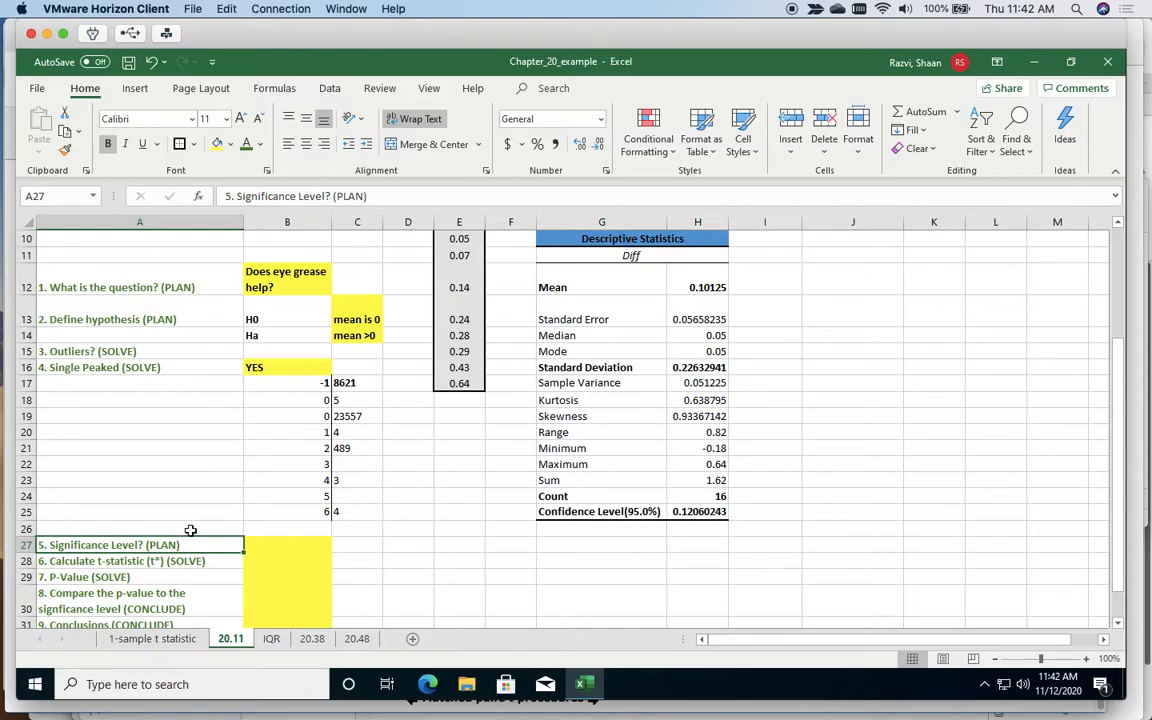
{"action": "left_click", "coordinate": [274, 544]}
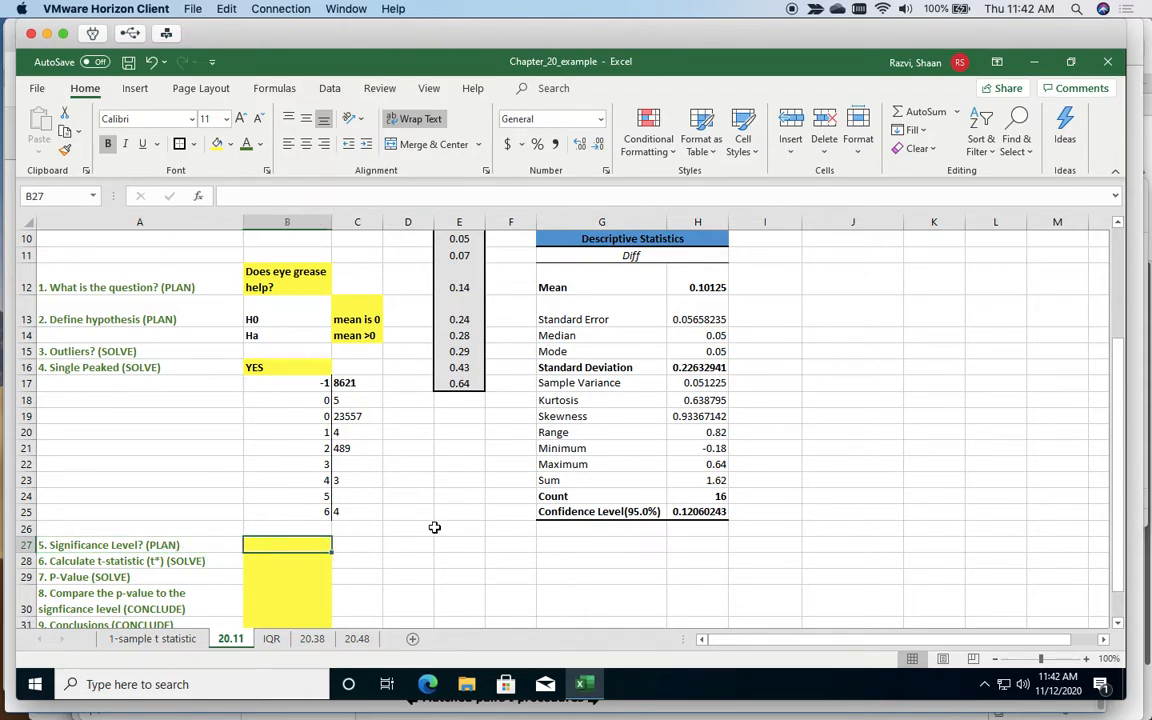
{"action": "type", "text": "0"}
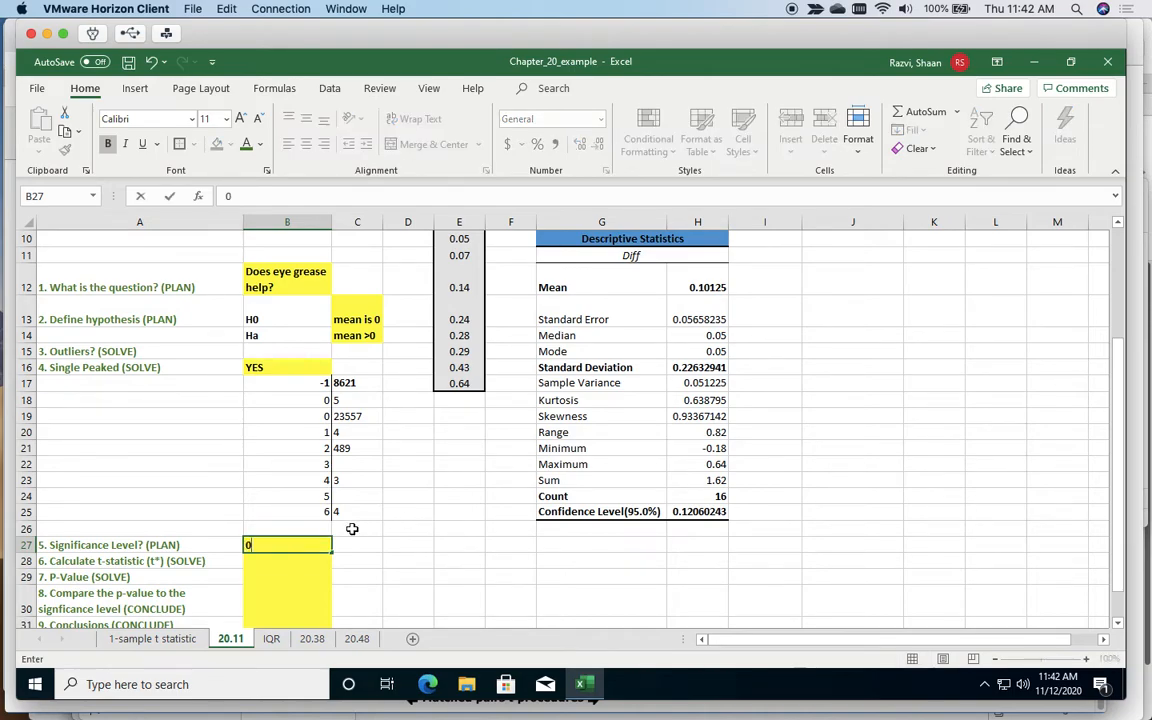
{"action": "type", "text": ".05"}
{"action": "left_click", "coordinate": [272, 528]}
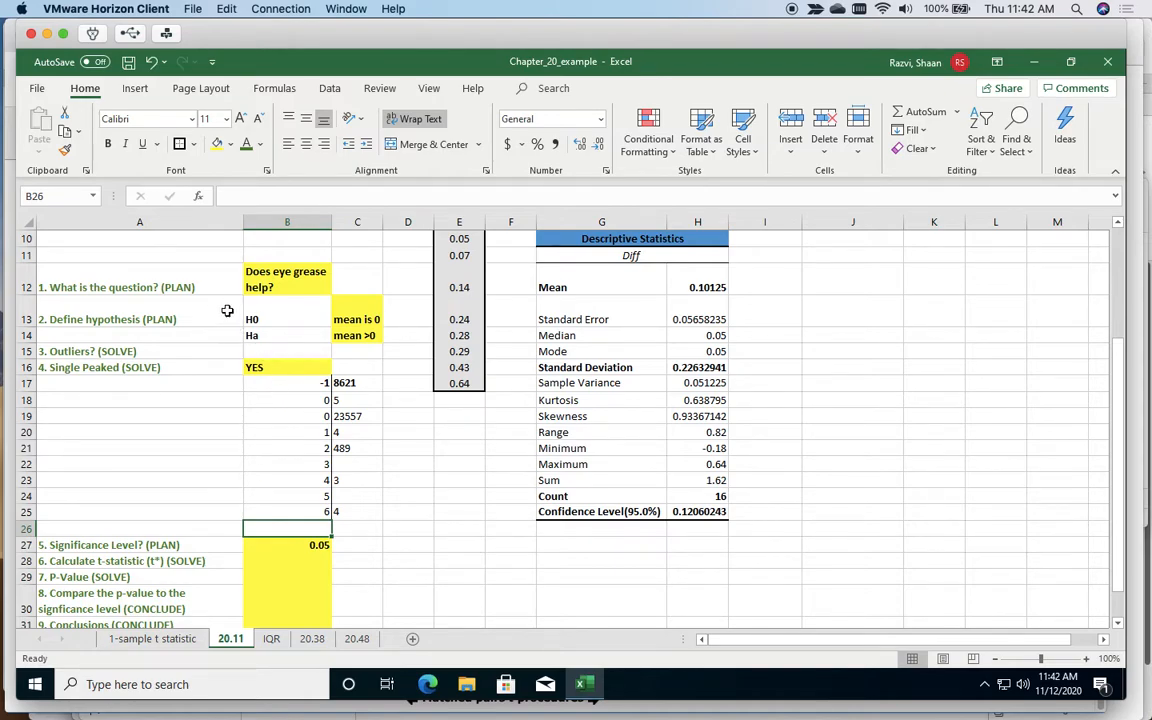
- Review the outliers question and the stem-and-leaf display in B17:C25
{"action": "left_click", "coordinate": [177, 351]}
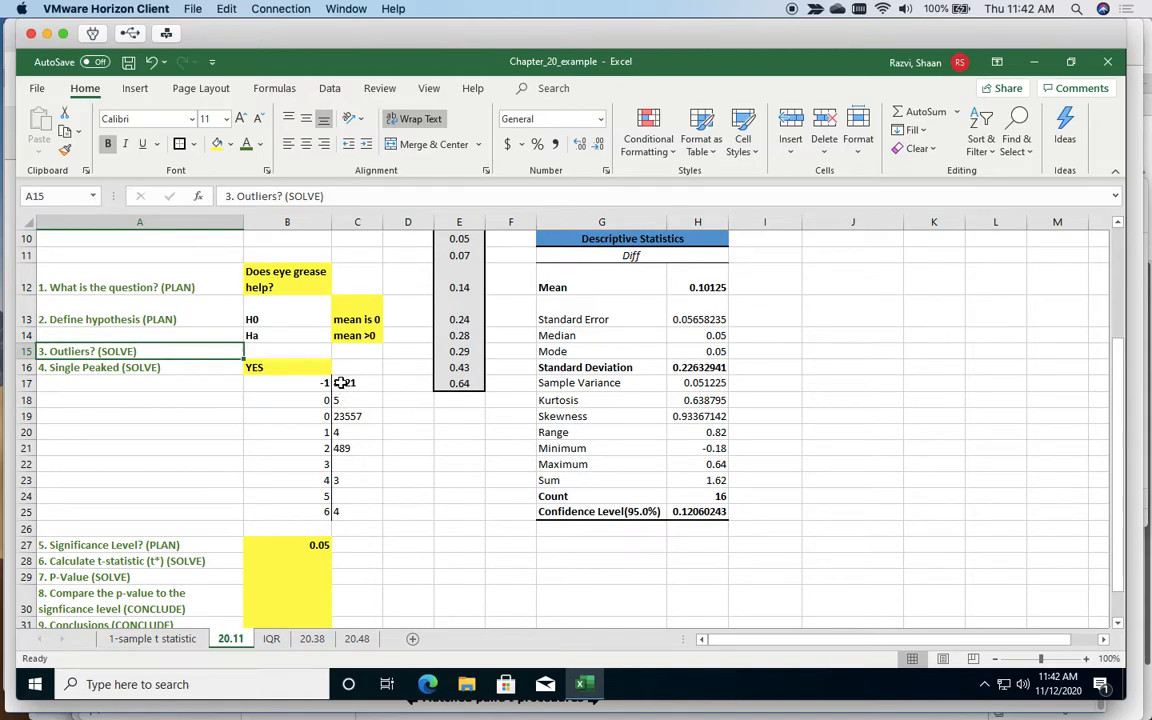
{"action": "left_click_drag", "start_coordinate": [318, 383], "coordinate": [337, 511]}
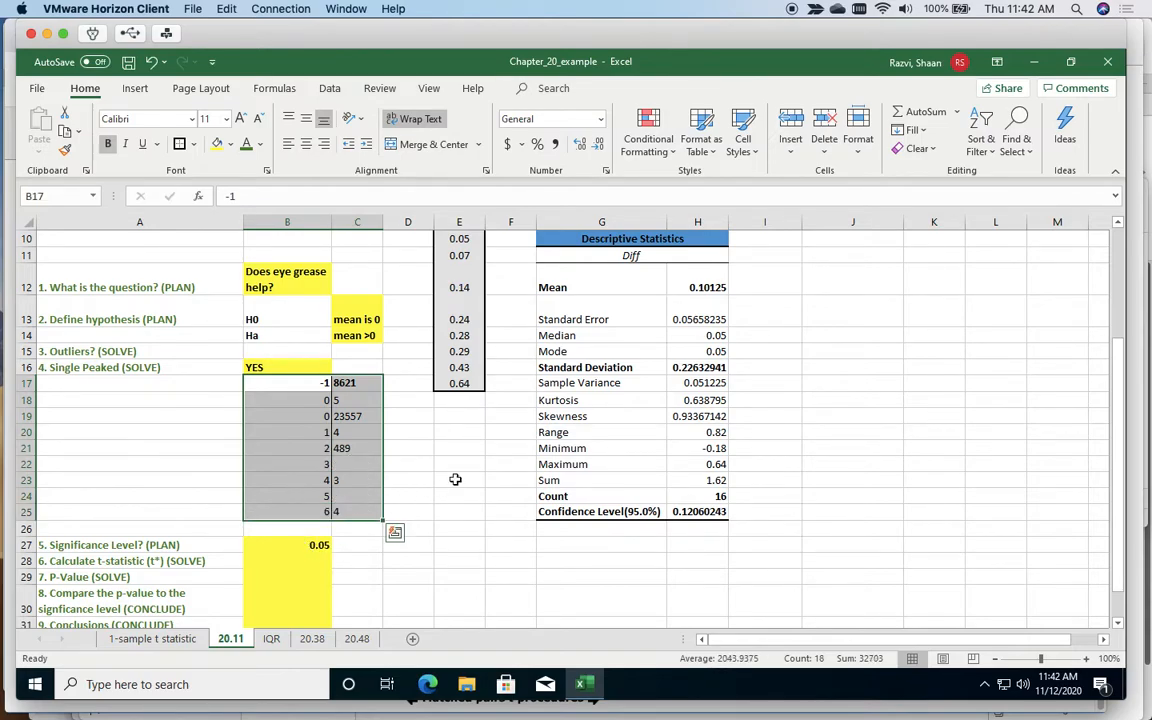
{"action": "left_click", "coordinate": [413, 434]}
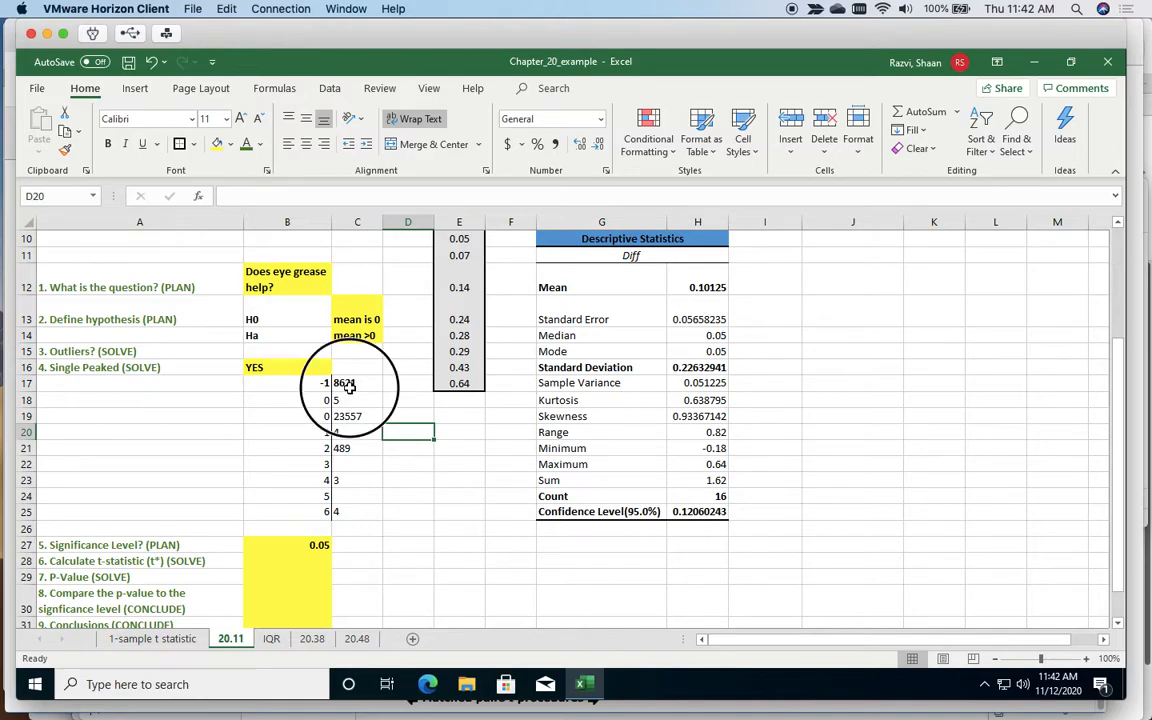
{"action": "left_click", "coordinate": [349, 386]}
- Switch to the CrunchIt ex20-11.txt dataset in Chrome and sort the Diff column in ascending order
{"action": "key", "text": "super+Tab"}
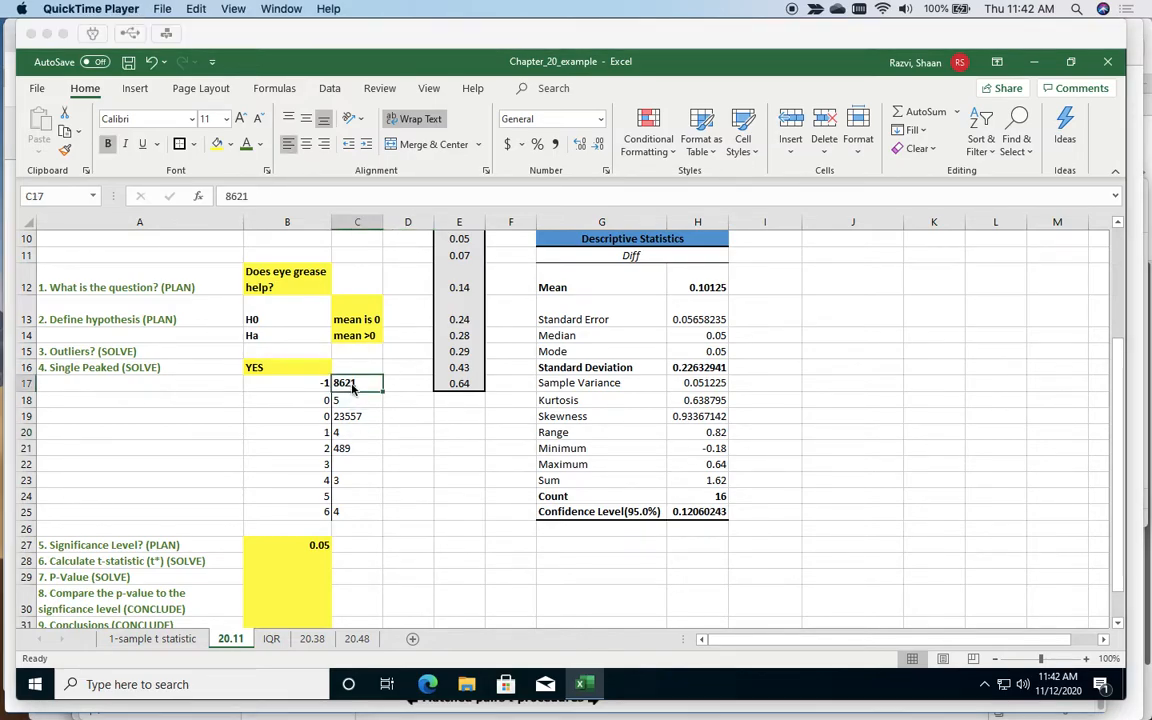
{"action": "key", "text": "super+Tab"}
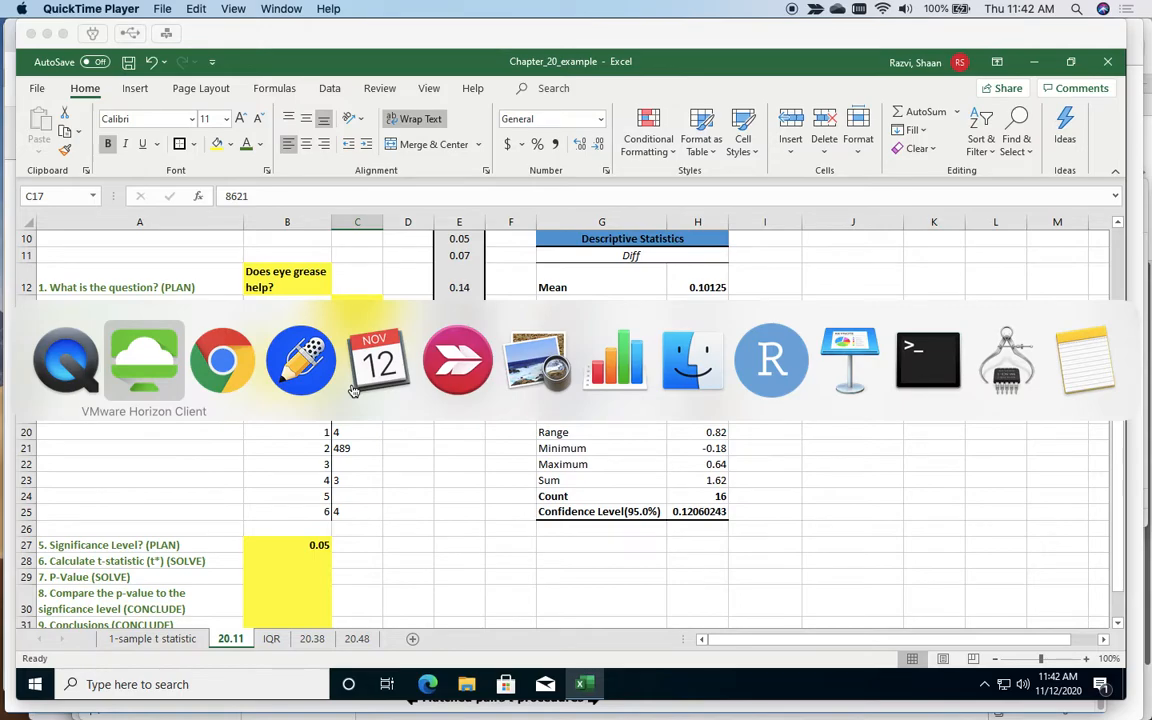
{"action": "key", "text": "super+Tab"}
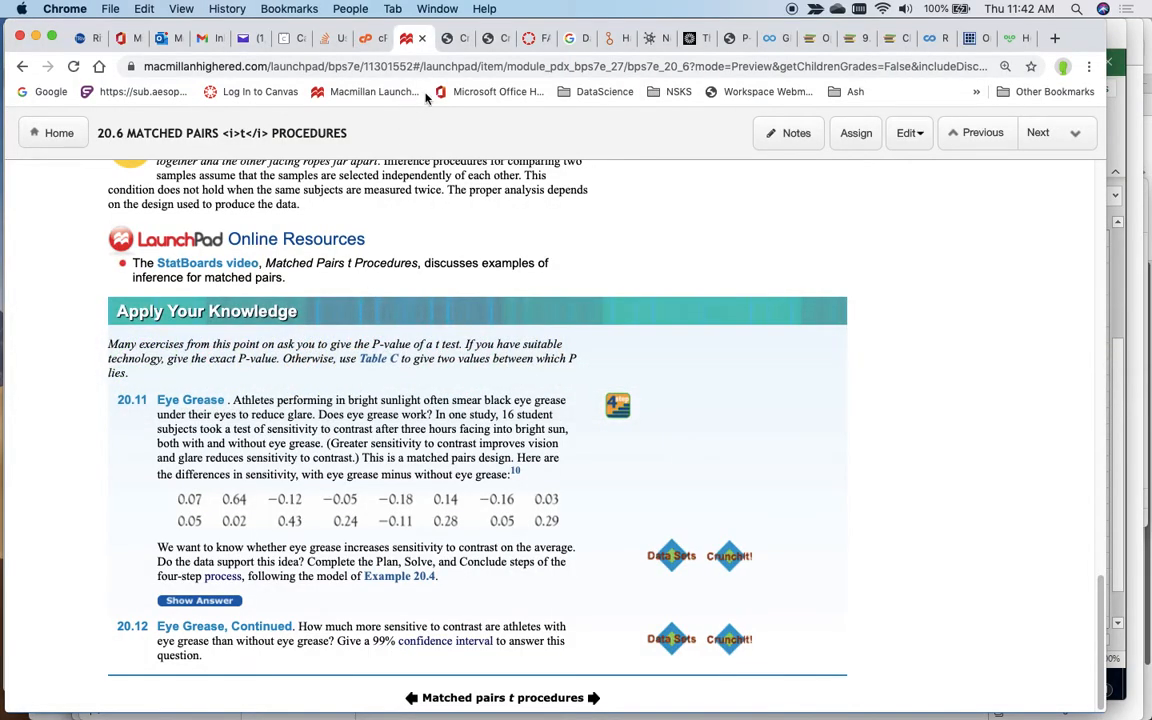
{"action": "left_click", "coordinate": [494, 40]}
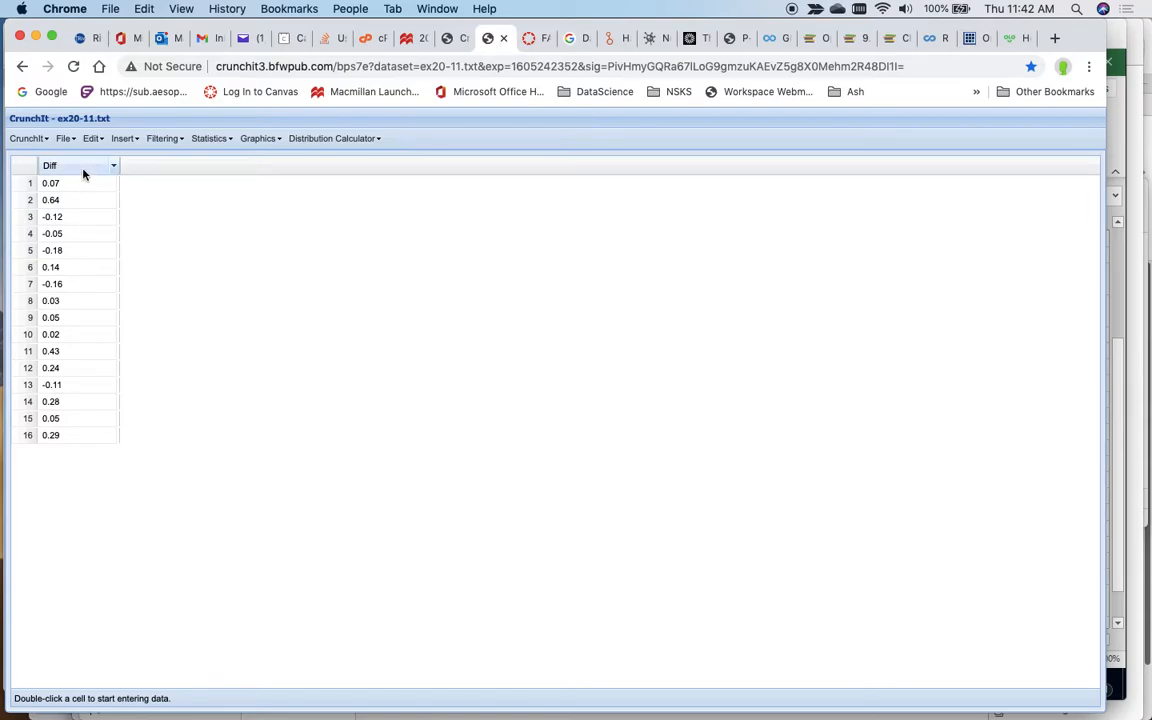
{"action": "left_click", "coordinate": [114, 166]}
{"action": "left_click", "coordinate": [117, 186]}
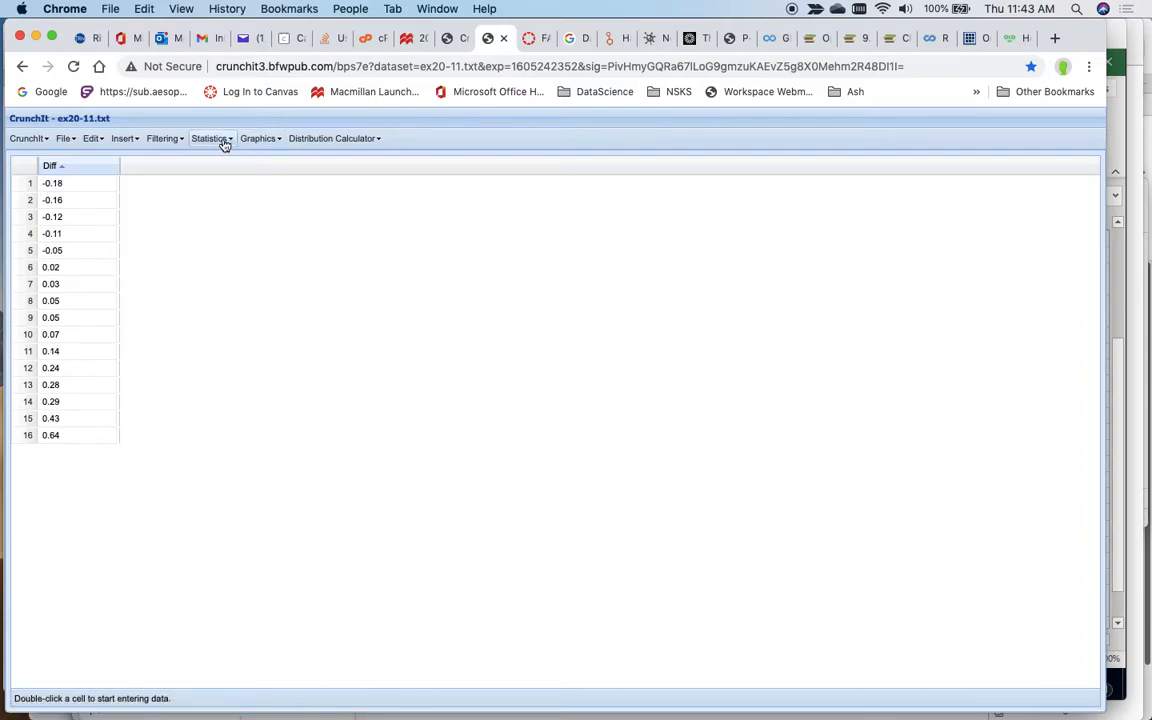
- Create a stem-and-leaf plot of the Diff sample with the maximum rows per stem set to 0 (auto)
{"action": "left_click", "coordinate": [258, 140]}
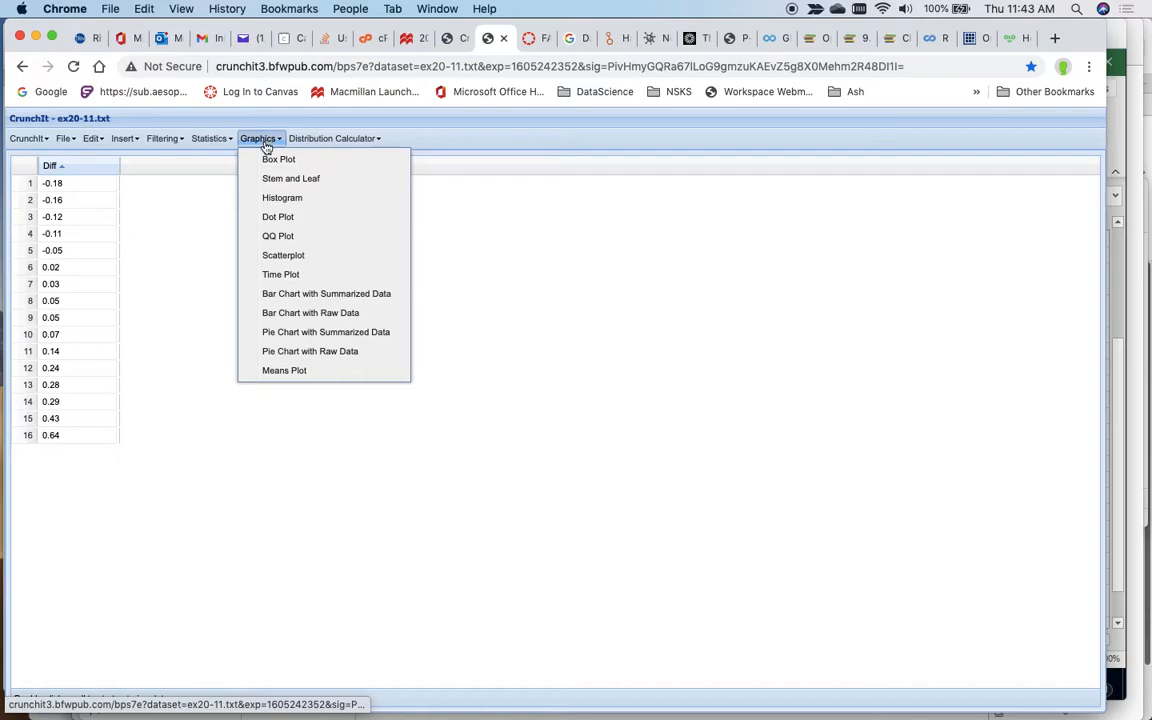
{"action": "left_click", "coordinate": [304, 182]}
{"action": "left_click", "coordinate": [584, 338]}
{"action": "left_click", "coordinate": [551, 358]}
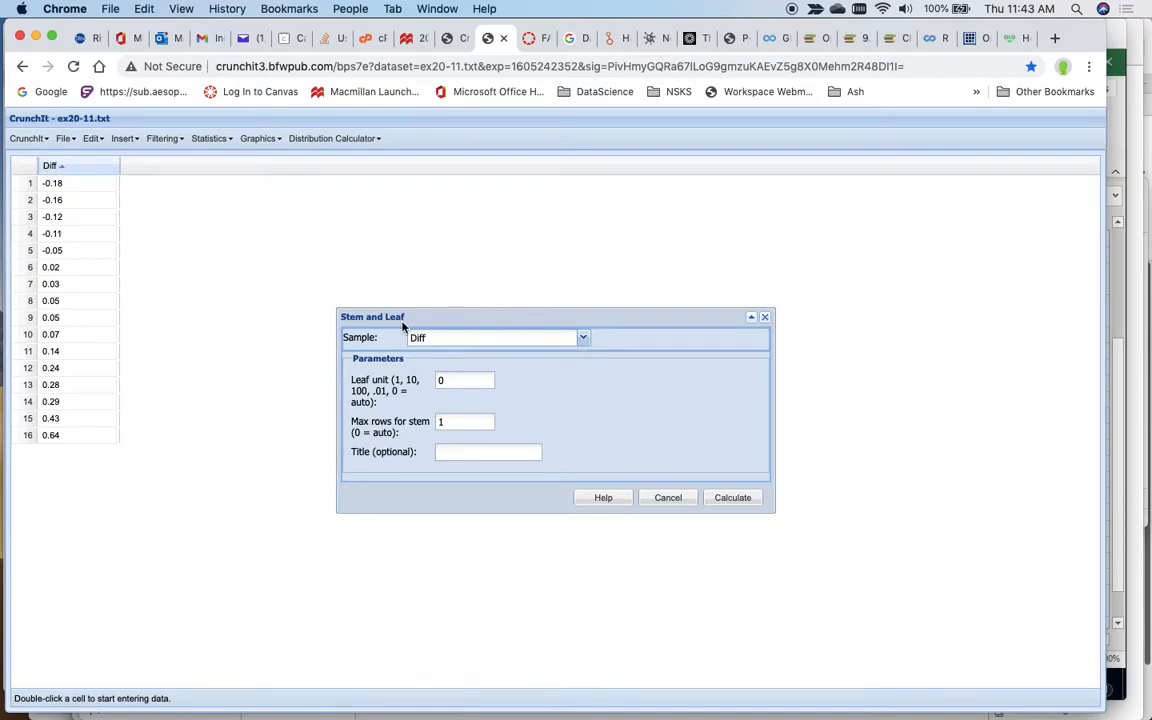
{"action": "double_click", "coordinate": [442, 421]}
{"action": "type", "text": "0"}
{"action": "left_click", "coordinate": [744, 500]}
- Place the stem-and-leaf results beside the data column and examine the values on stems 4 to 6
{"action": "left_click_drag", "start_coordinate": [561, 271], "coordinate": [265, 195]}
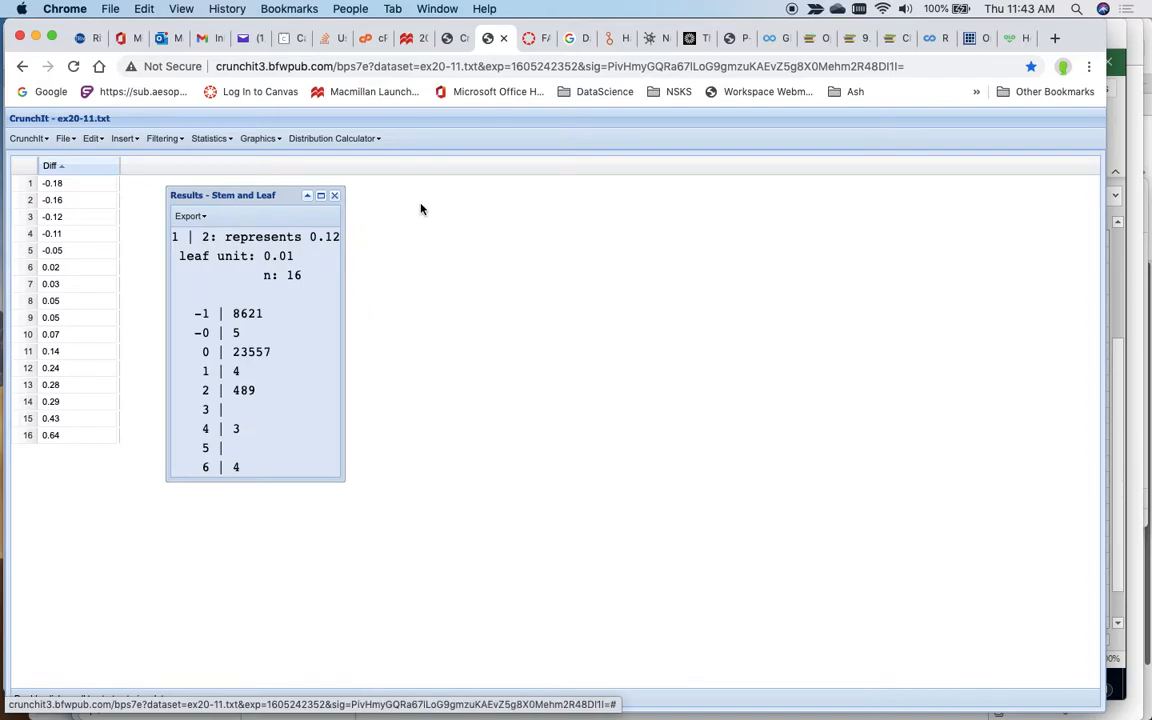
{"action": "left_click_drag", "start_coordinate": [293, 195], "coordinate": [262, 191]}
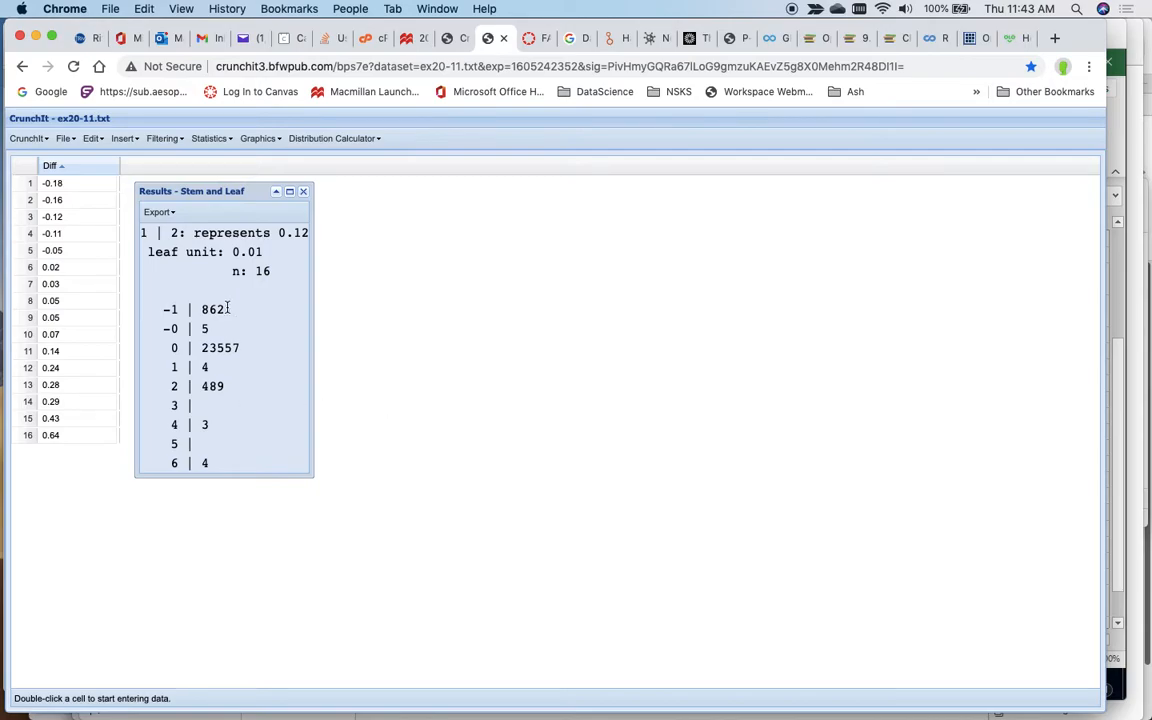
{"action": "left_click", "coordinate": [203, 429]}
{"action": "left_click_drag", "start_coordinate": [203, 429], "coordinate": [210, 468]}
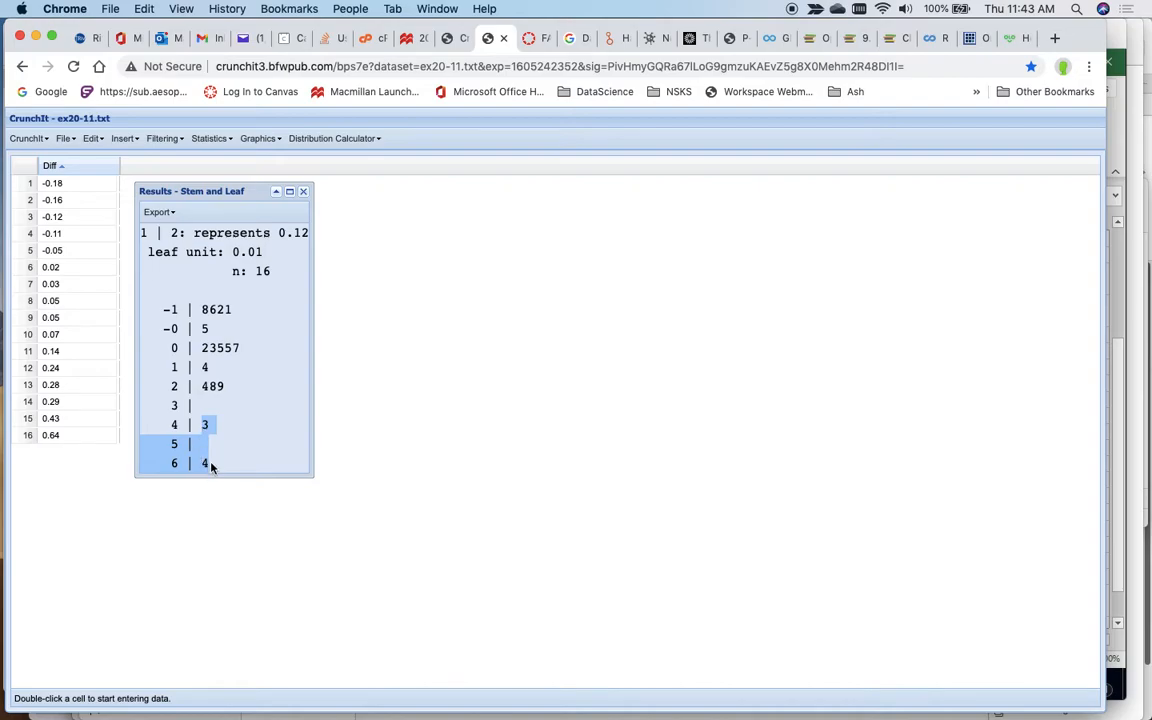
{"action": "left_click", "coordinate": [211, 452]}
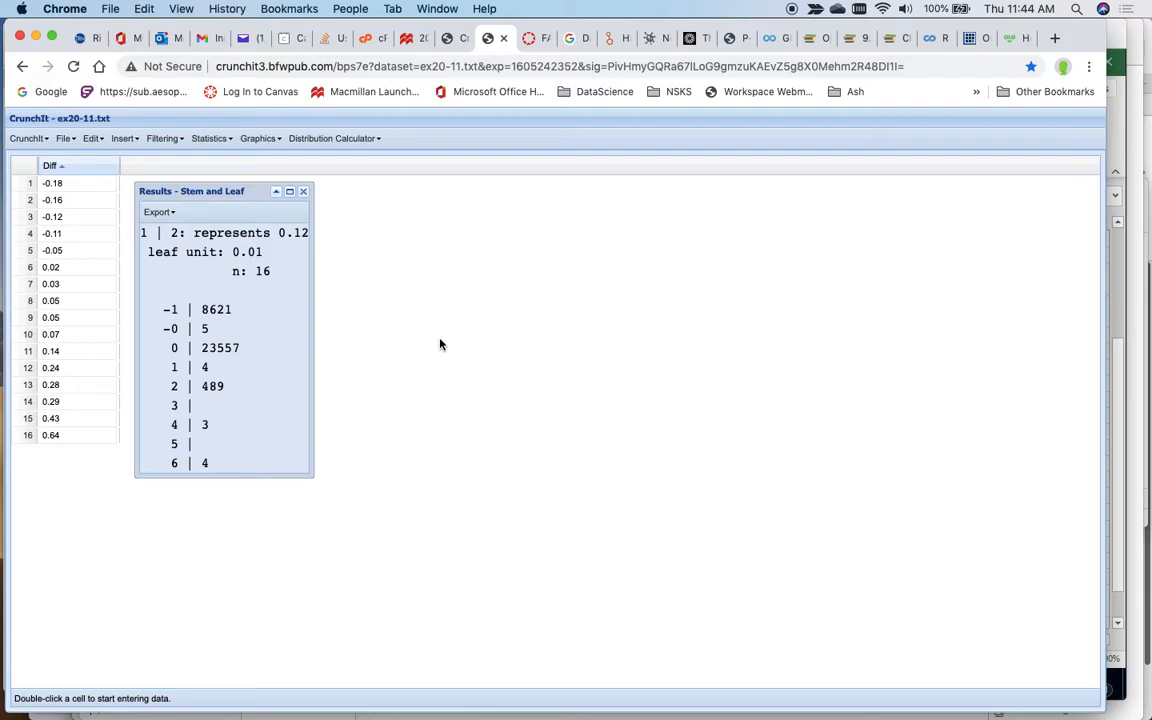
- Return to the workbook in VMware Horizon Client and review the 5-number summary and the lower and upper outlier limit cells, H7 and H8
{"action": "key", "text": "ctrl+super+Escape"}
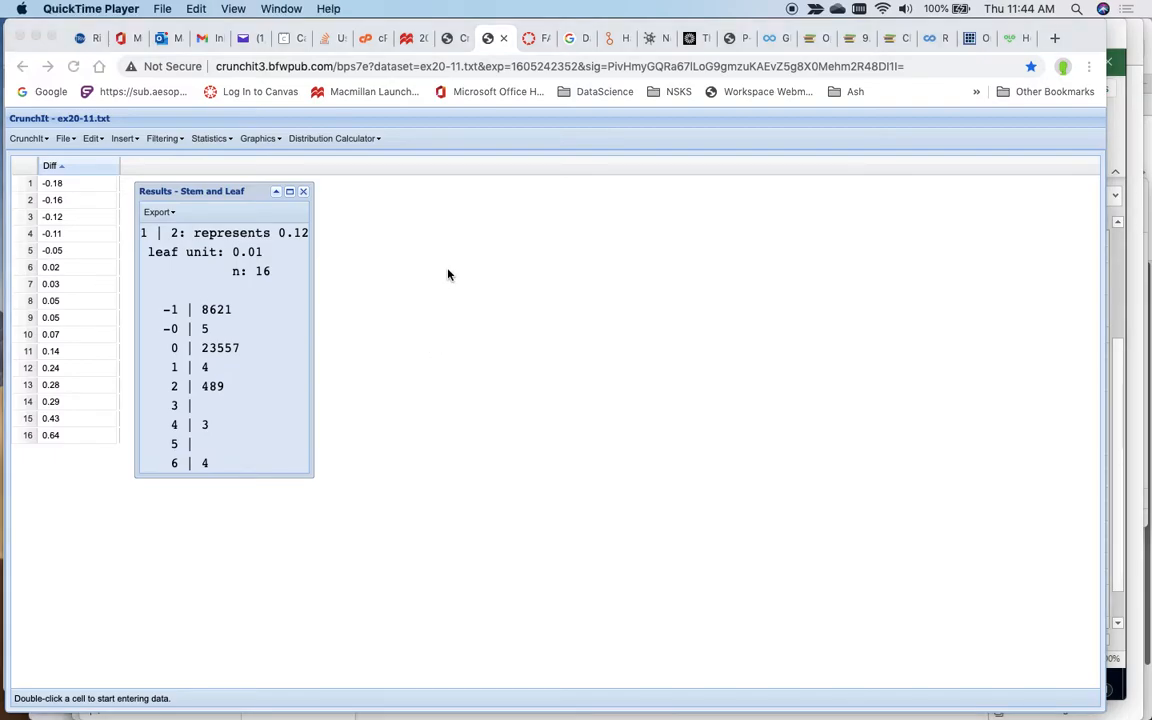
{"action": "key", "text": "super+Tab"}
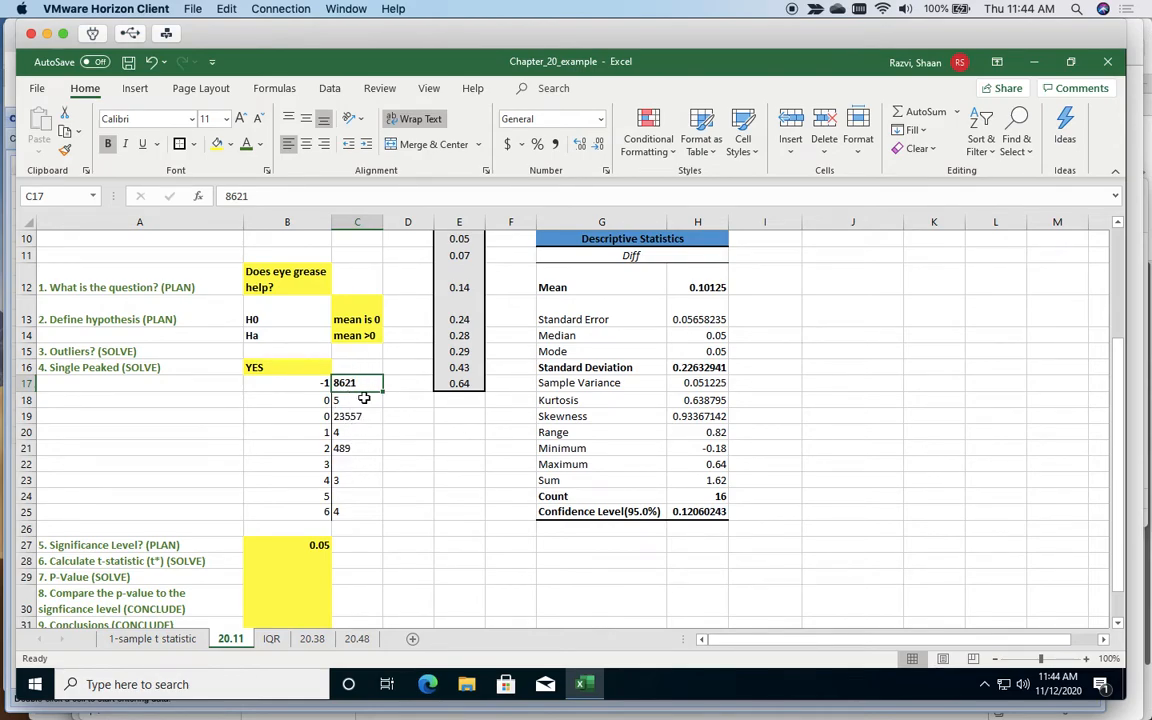
{"action": "scroll", "coordinate": [364, 397], "scroll_direction": "up", "scroll_amount": 2}
{"action": "scroll", "coordinate": [364, 397], "scroll_direction": "up", "scroll_amount": 1}
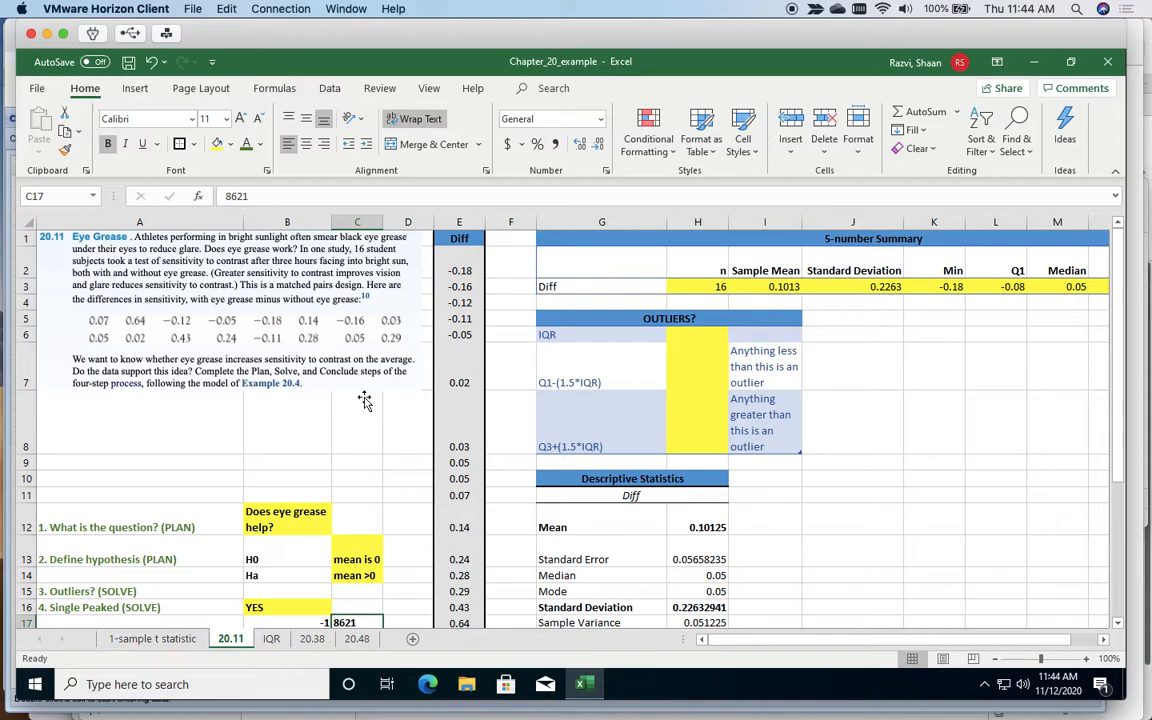
{"action": "left_click", "coordinate": [584, 236]}
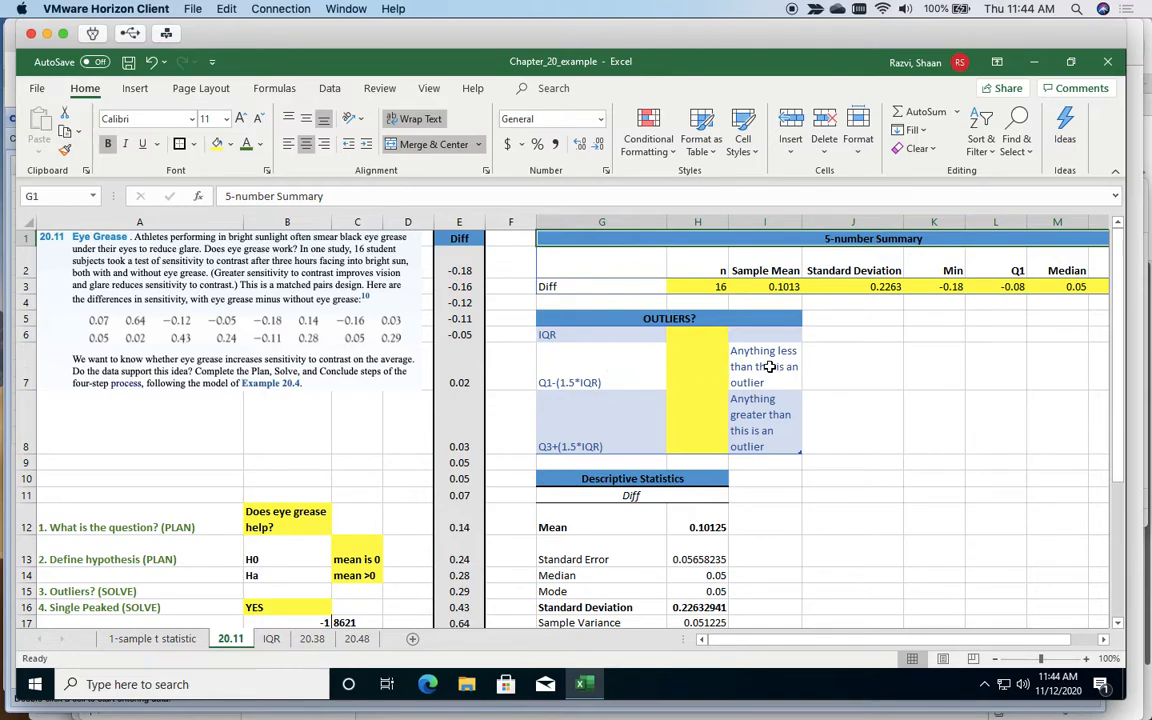
{"action": "left_click", "coordinate": [689, 367]}
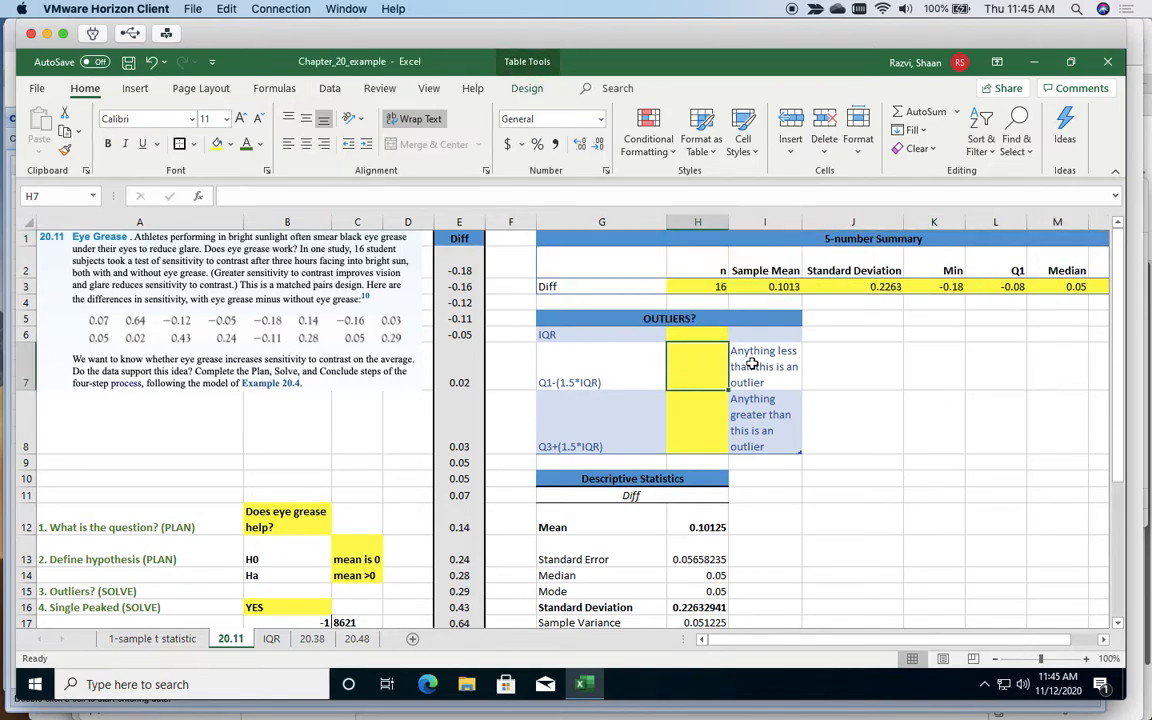
{"action": "left_click", "coordinate": [712, 420]}
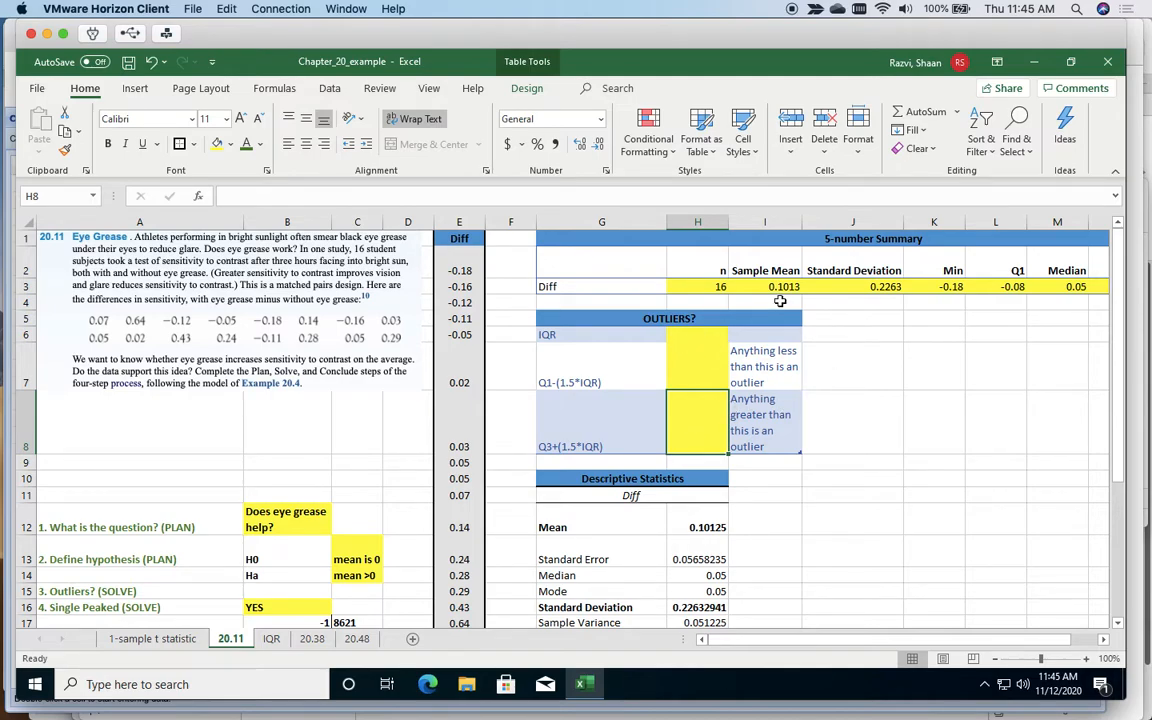
- Switch to CrunchIt in Chrome, calculate descriptive statistics for the Diff column, and place the results beside the stem-and-leaf plot
{"action": "key", "text": "super+Tab"}
{"action": "key", "text": "super+Tab"}
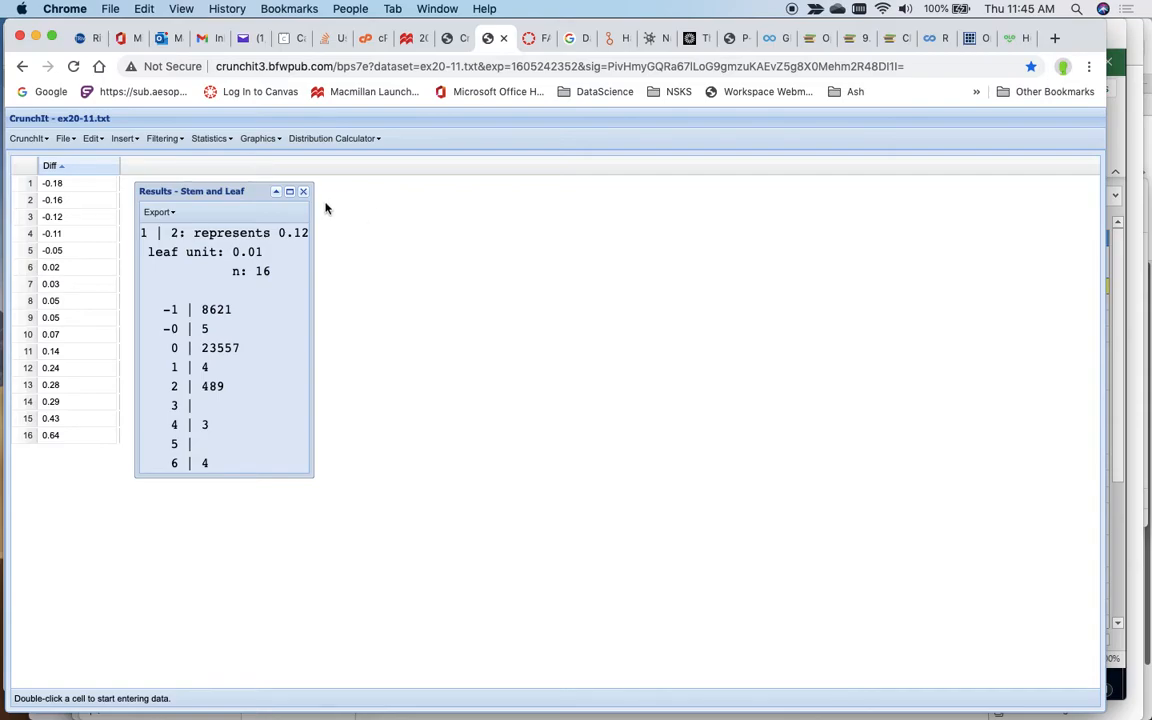
{"action": "left_click", "coordinate": [219, 142]}
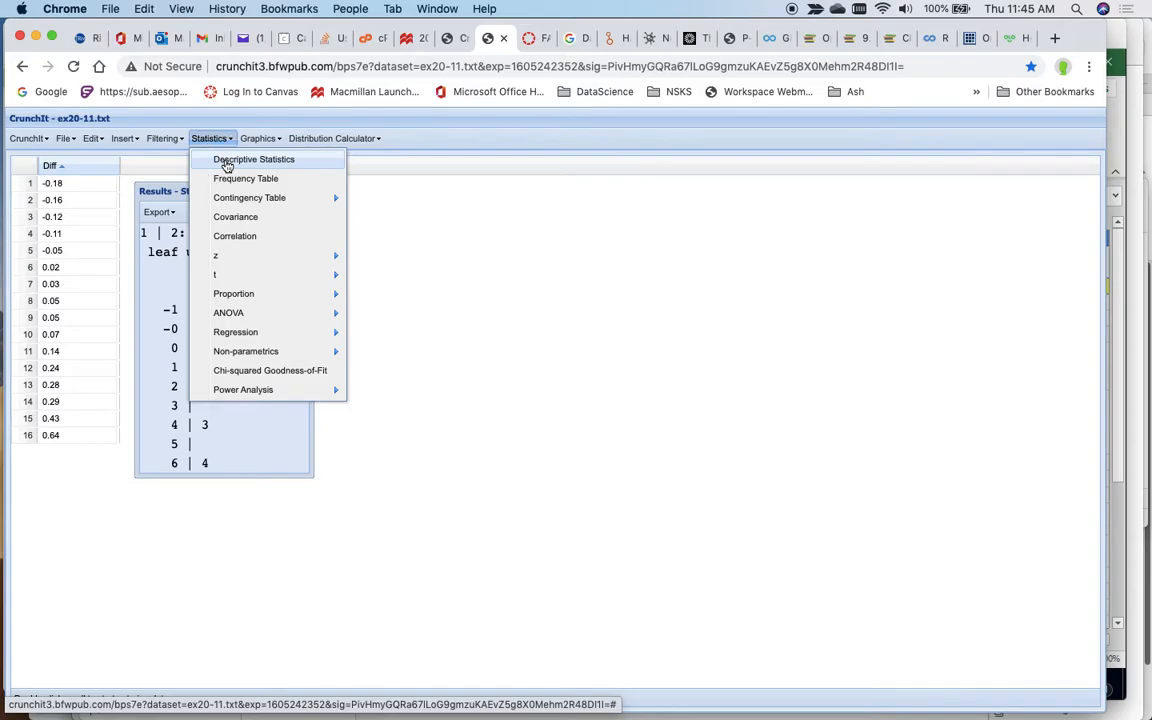
{"action": "left_click", "coordinate": [227, 165]}
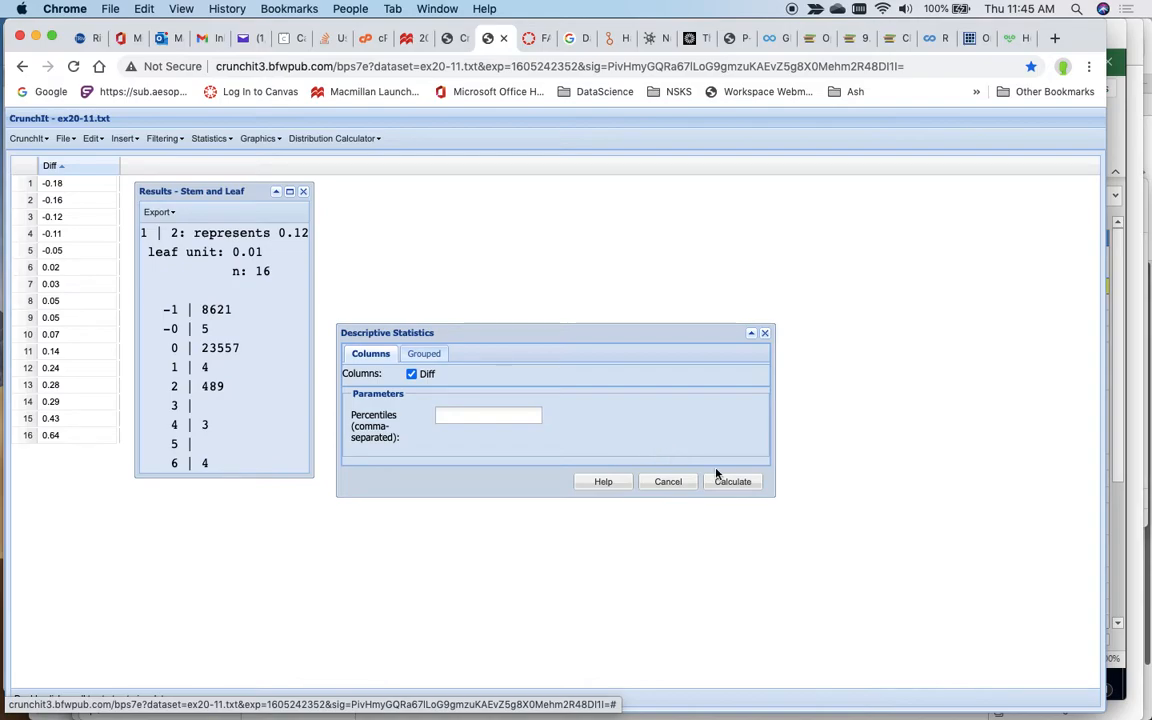
{"action": "left_click", "coordinate": [736, 482]}
{"action": "left_click_drag", "start_coordinate": [634, 371], "coordinate": [658, 194]}
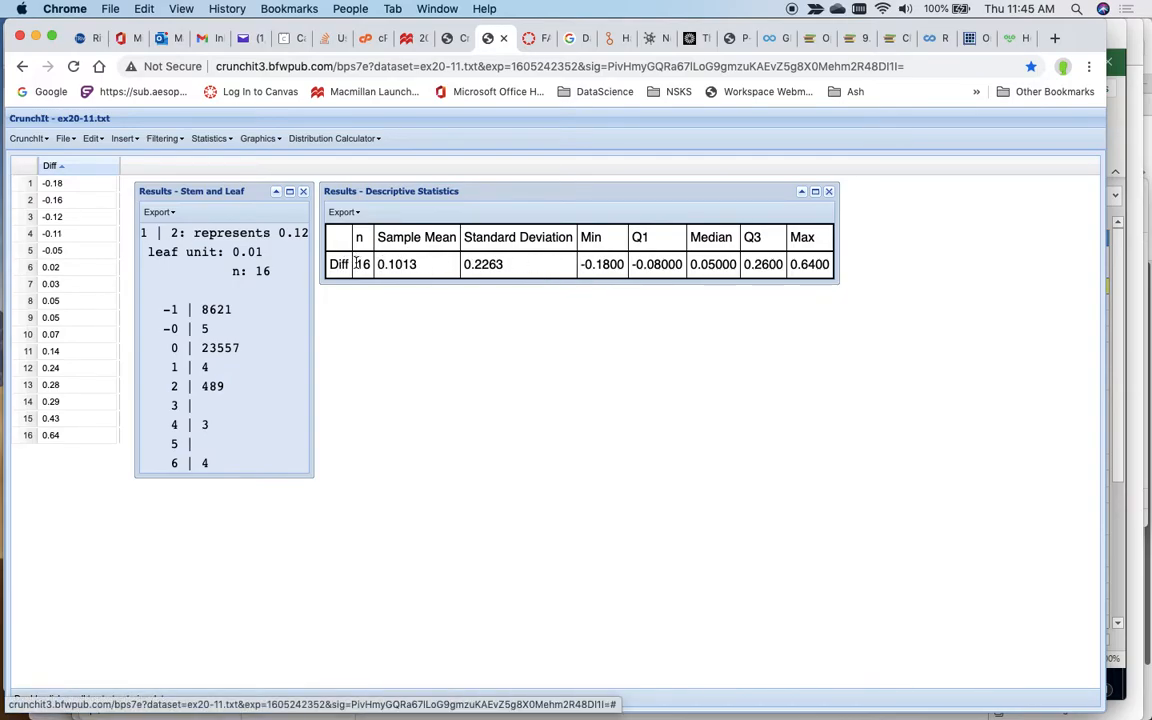
- Return to the workbook in VMware Horizon Client and calculate the IQR in H6 as Q3 minus Q1 with =N3-L3
{"action": "key", "text": "super+Tab"}
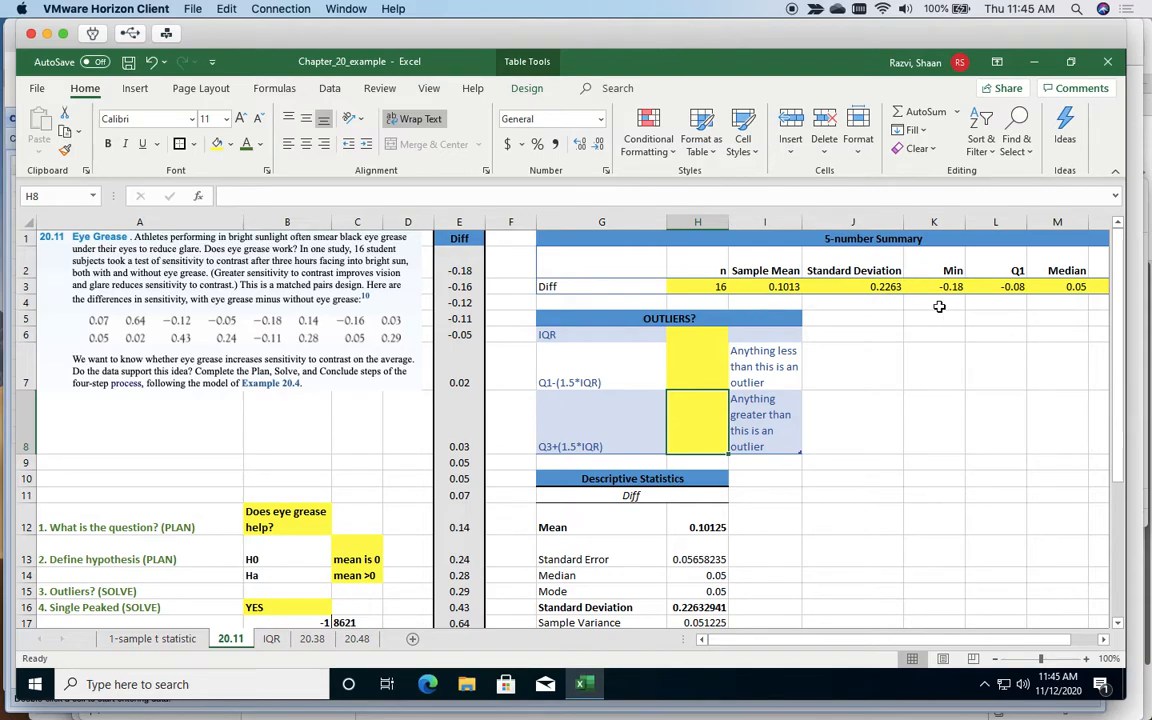
{"action": "left_click_drag", "start_coordinate": [761, 643], "coordinate": [770, 643]}
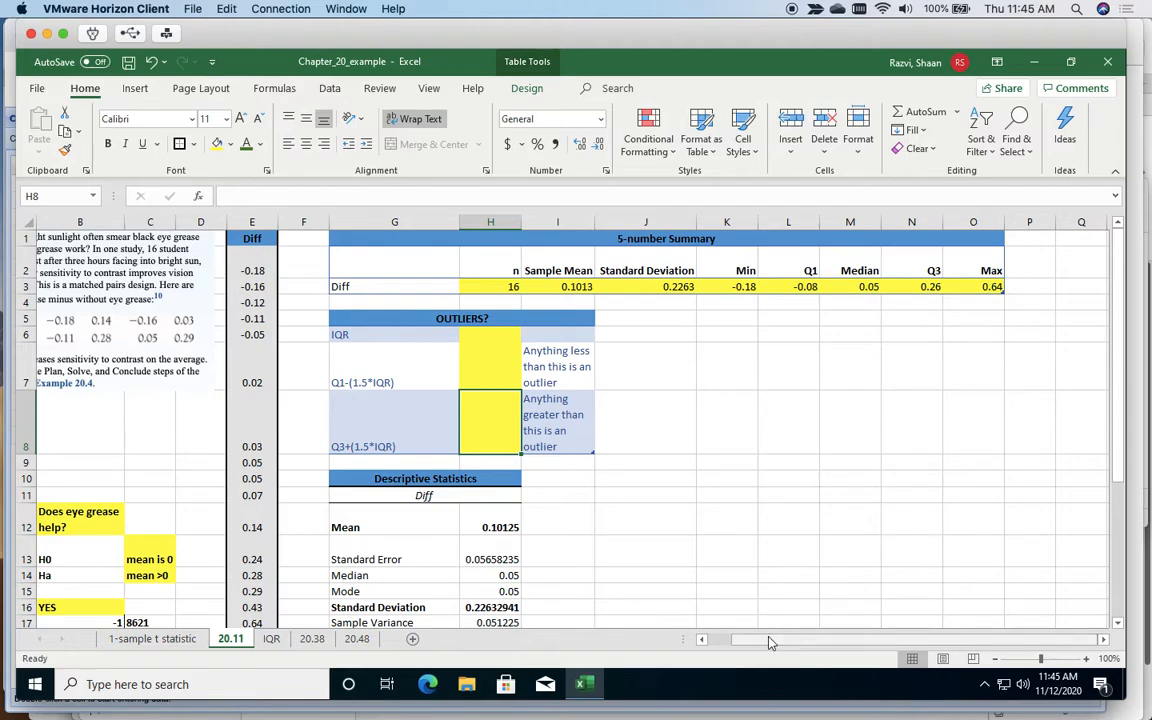
{"action": "left_click", "coordinate": [473, 335]}
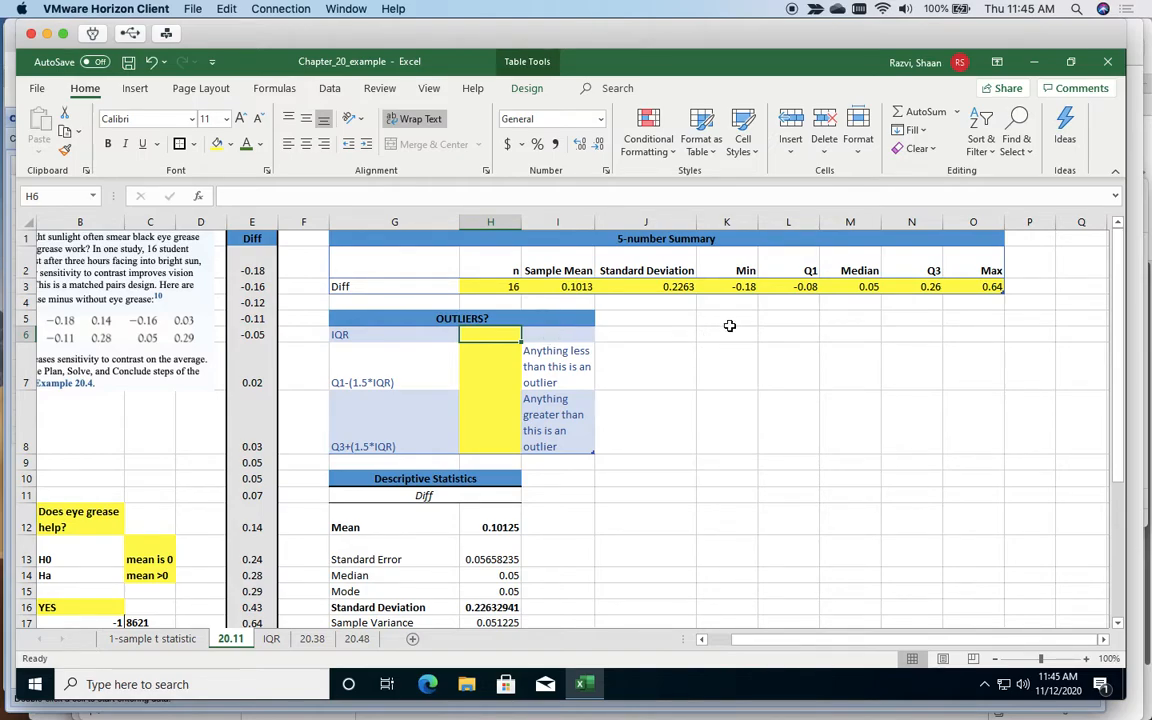
{"action": "type", "text": "="}
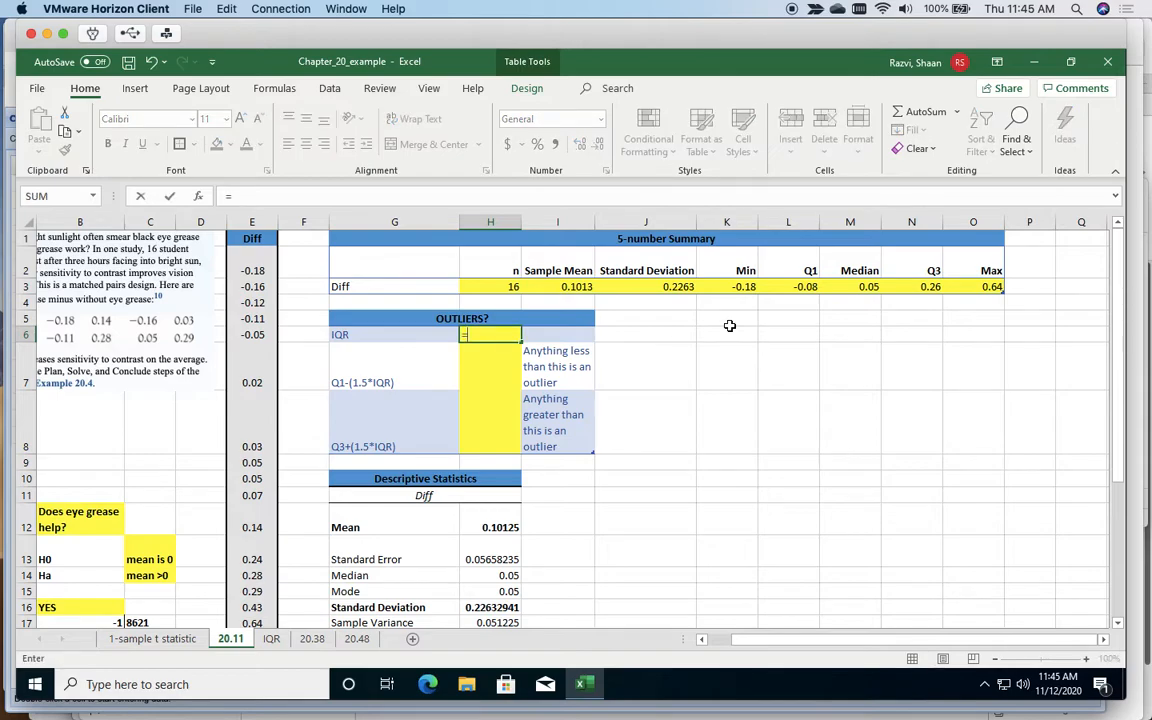
{"action": "left_click", "coordinate": [901, 287]}
{"action": "type", "text": "-"}
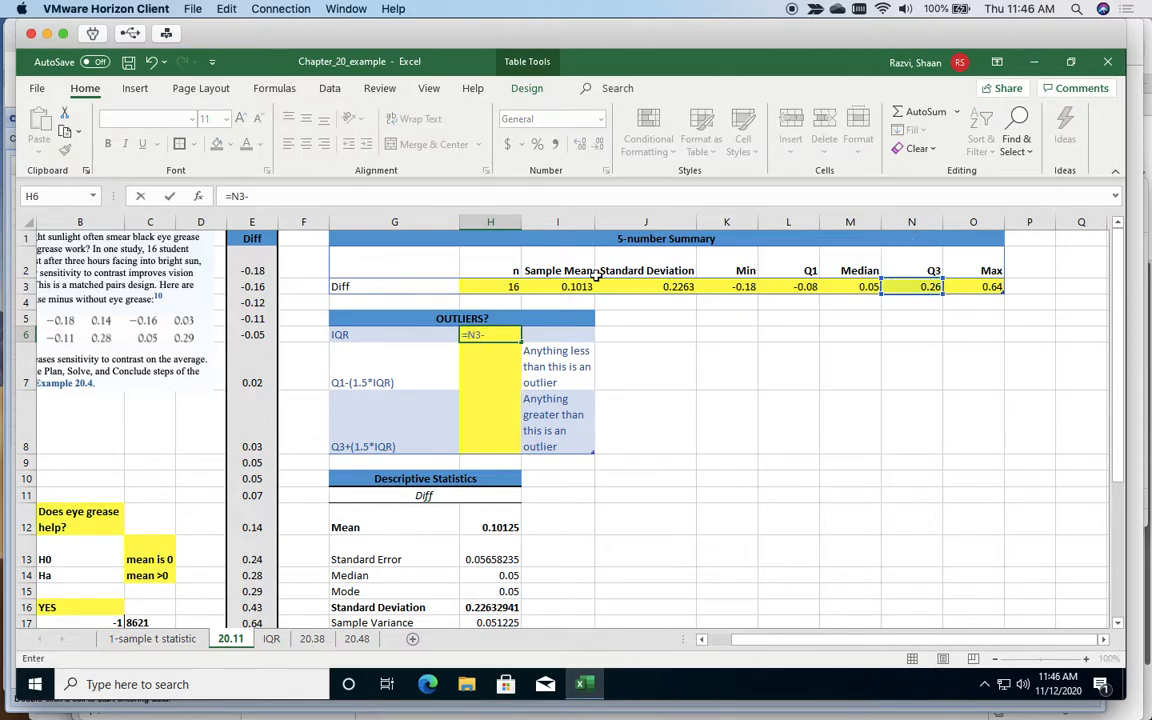
{"action": "left_click", "coordinate": [785, 287]}
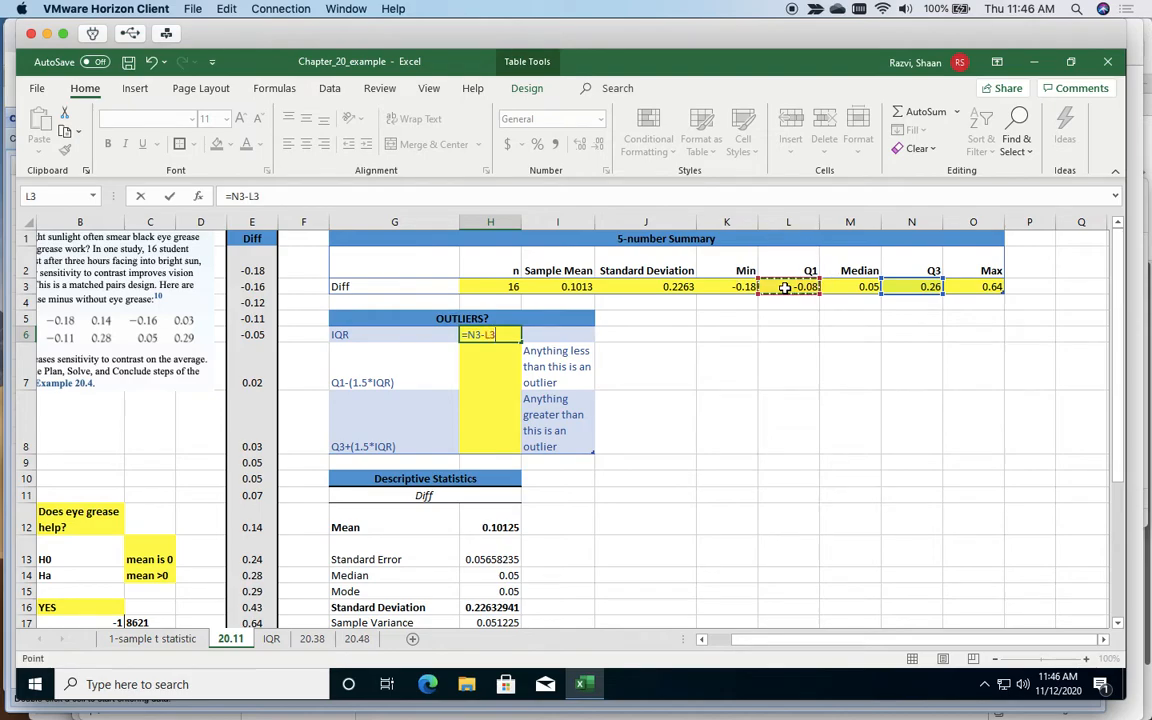
{"action": "key", "text": "Return"}
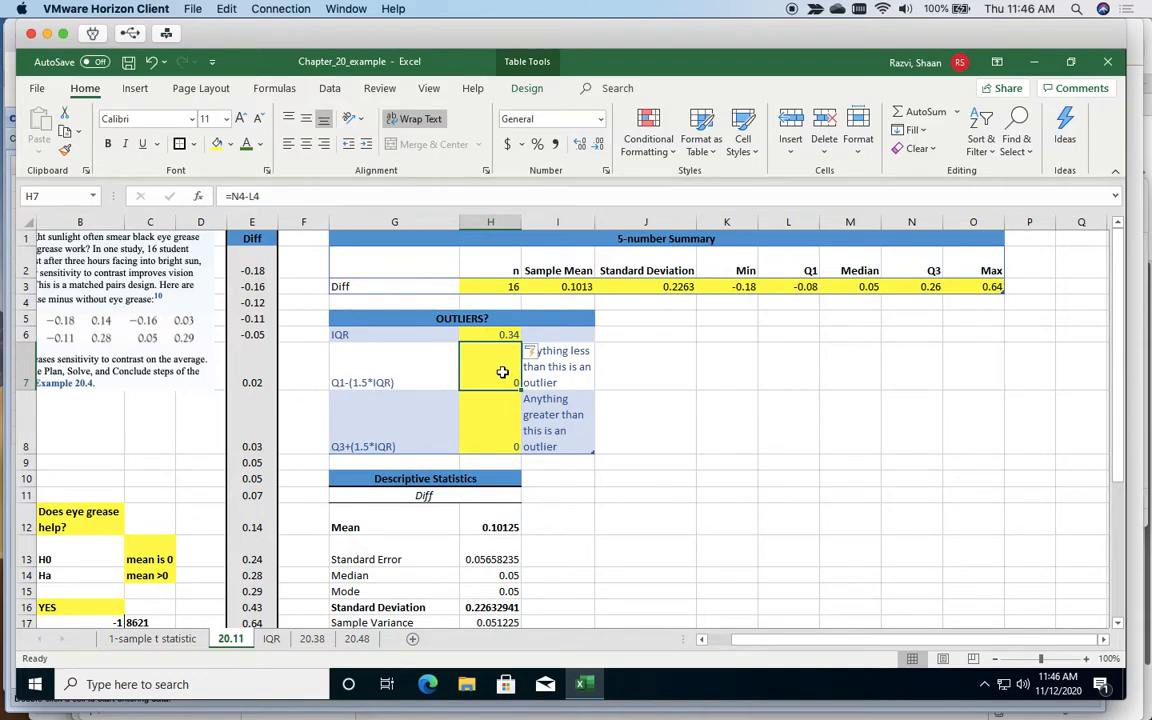
- Calculate the lower outlier limit in H7 with the formula =L3-(1.5*H6)
{"action": "type", "text": "="}
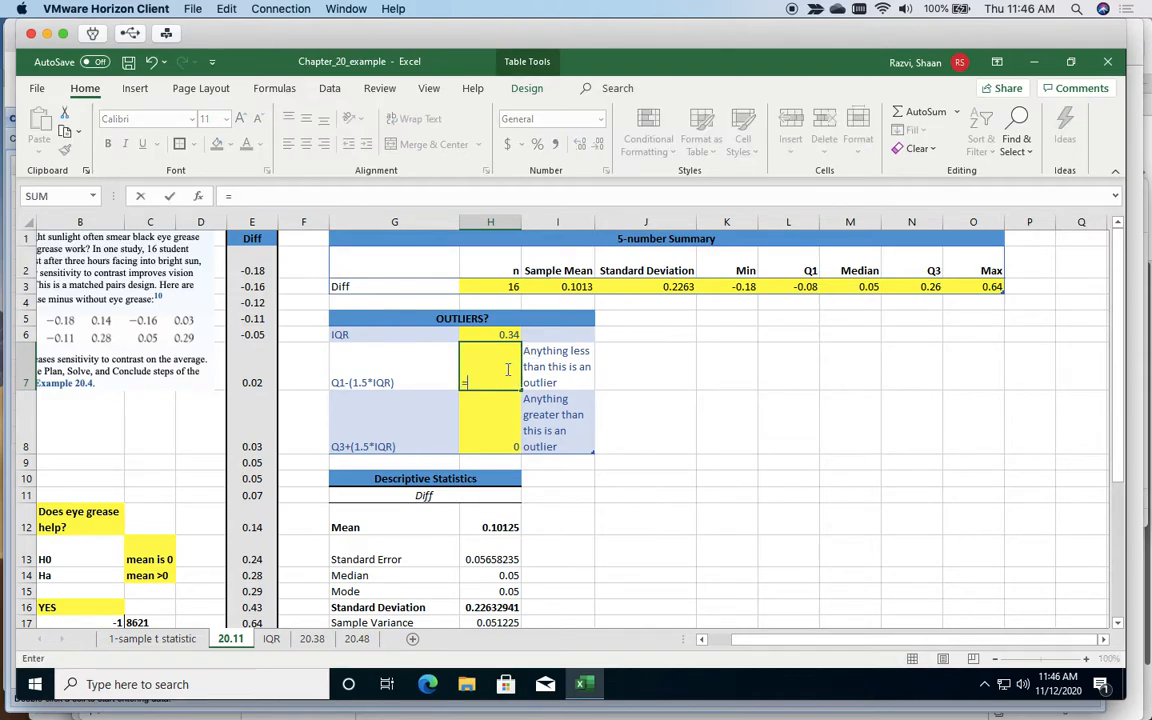
{"action": "left_click", "coordinate": [785, 287]}
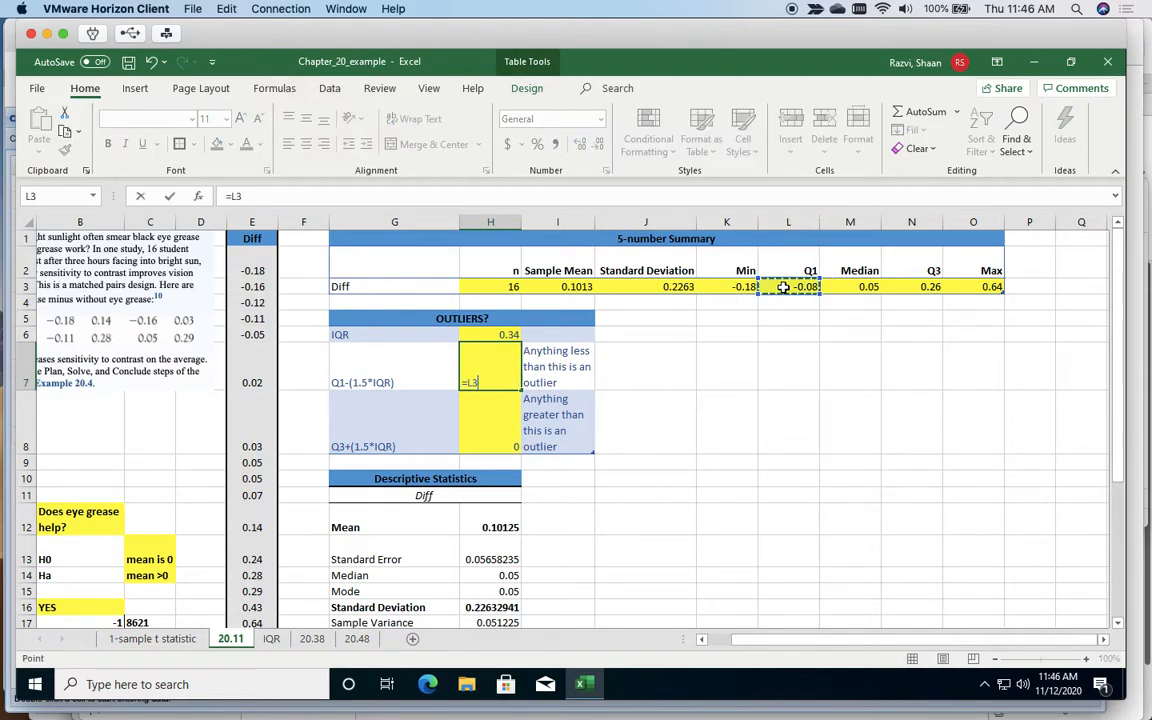
{"action": "type", "text": "-(1.5*"}
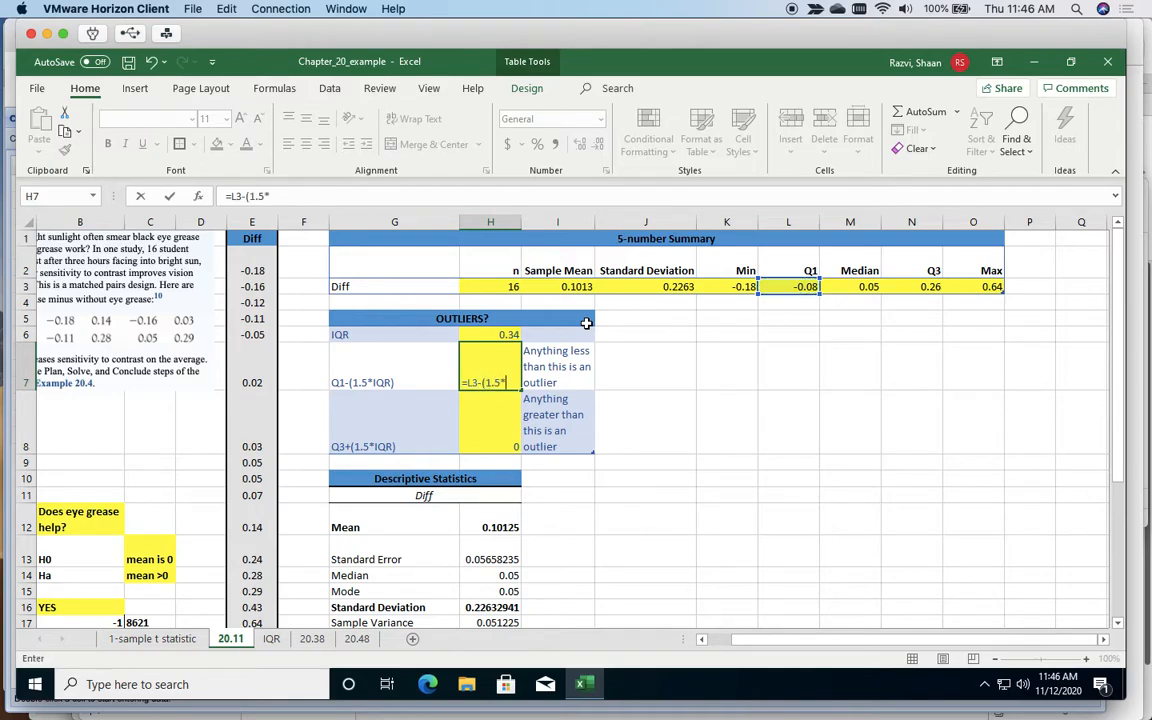
{"action": "left_click", "coordinate": [508, 334]}
{"action": "type", "text": ")"}
{"action": "key", "text": "Return"}
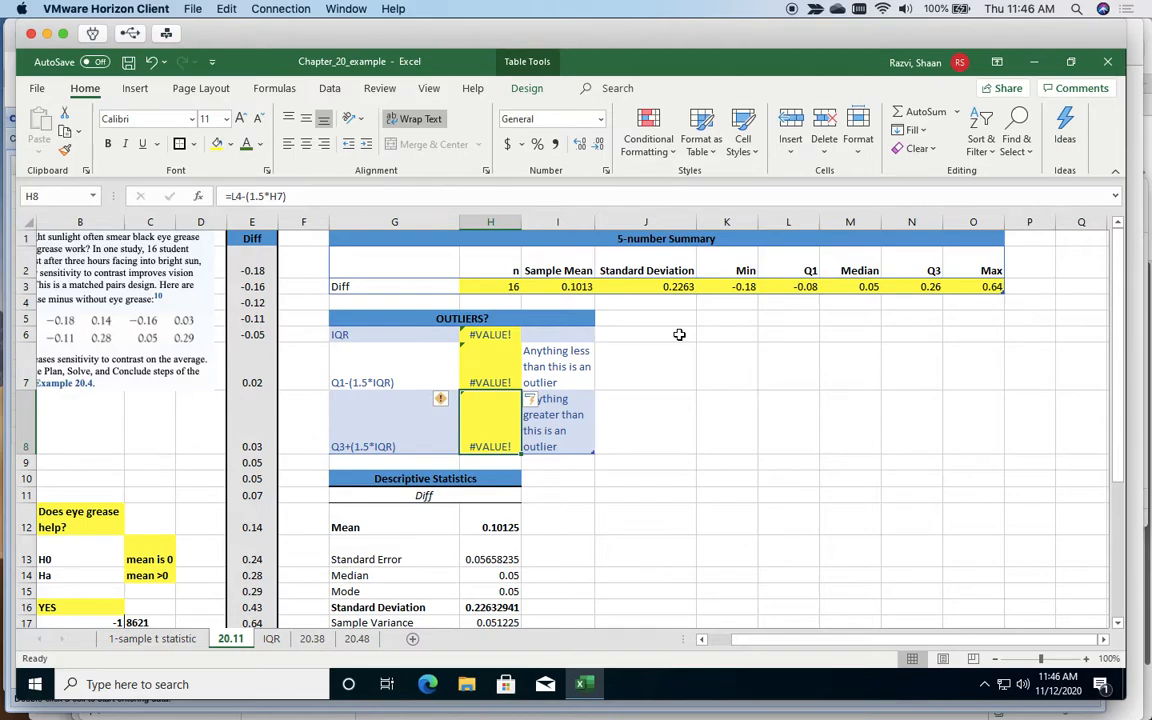
- Undo the automatic column fill that overwrote the IQR formula in H6, and check the formulas in H6 and H7
{"action": "key", "text": "Up"}
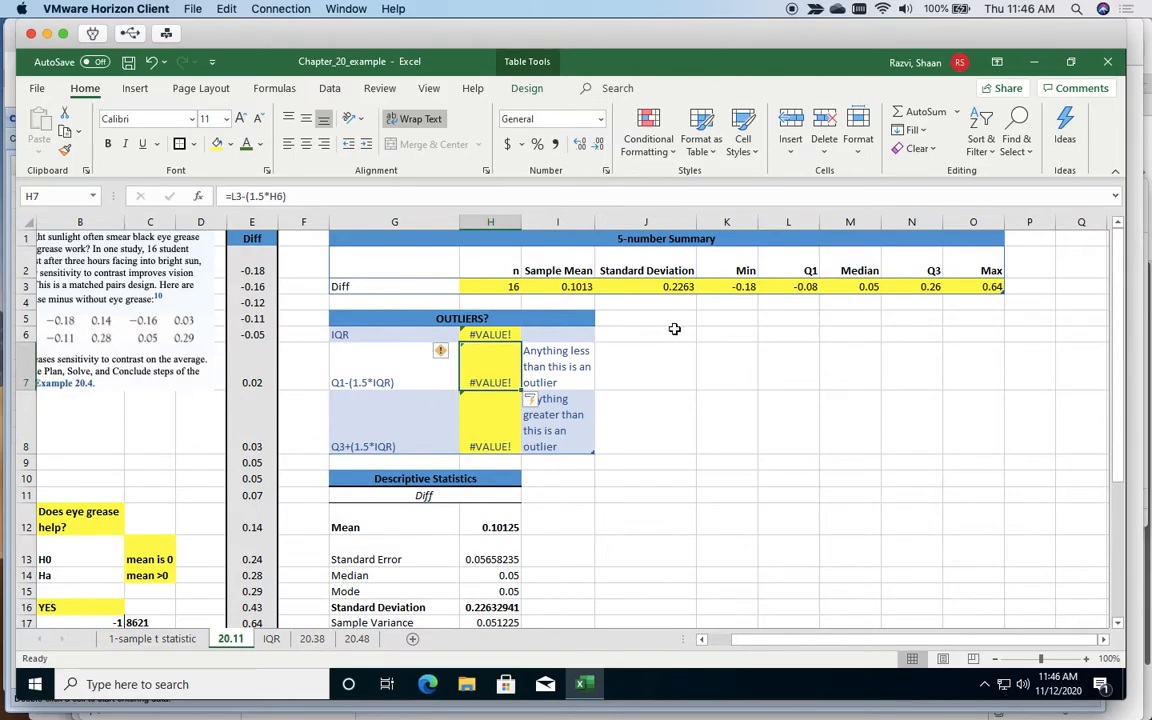
{"action": "left_click", "coordinate": [505, 335]}
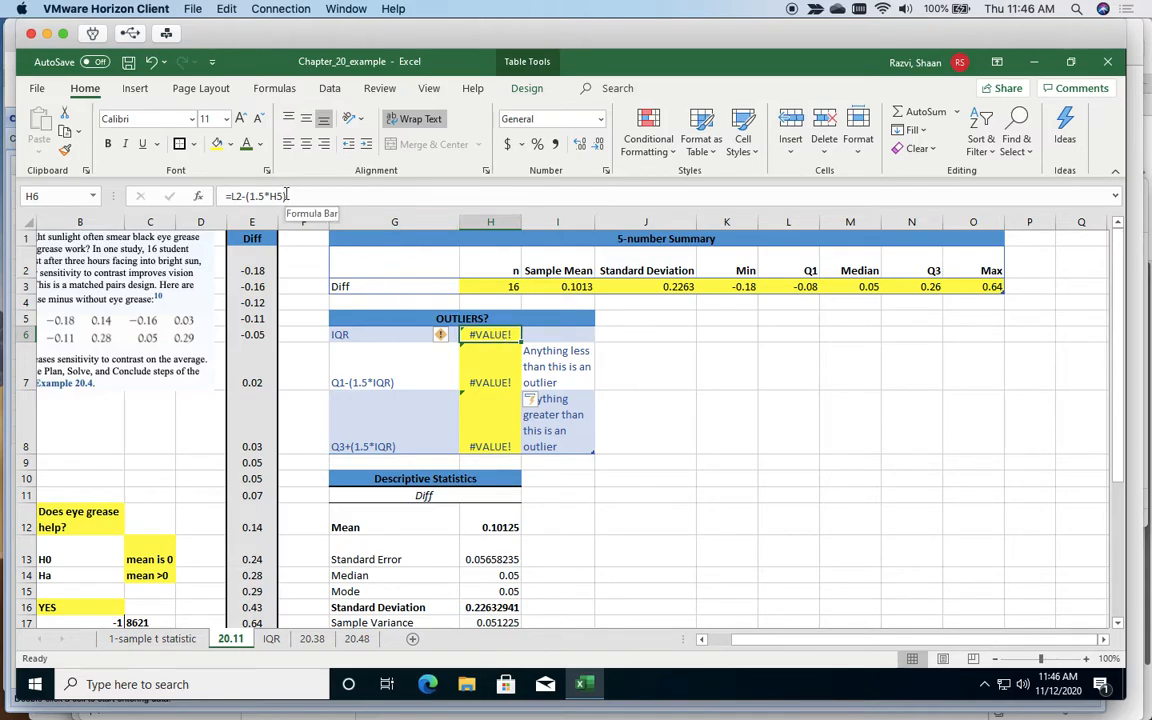
{"action": "key", "text": "ctrl+z"}
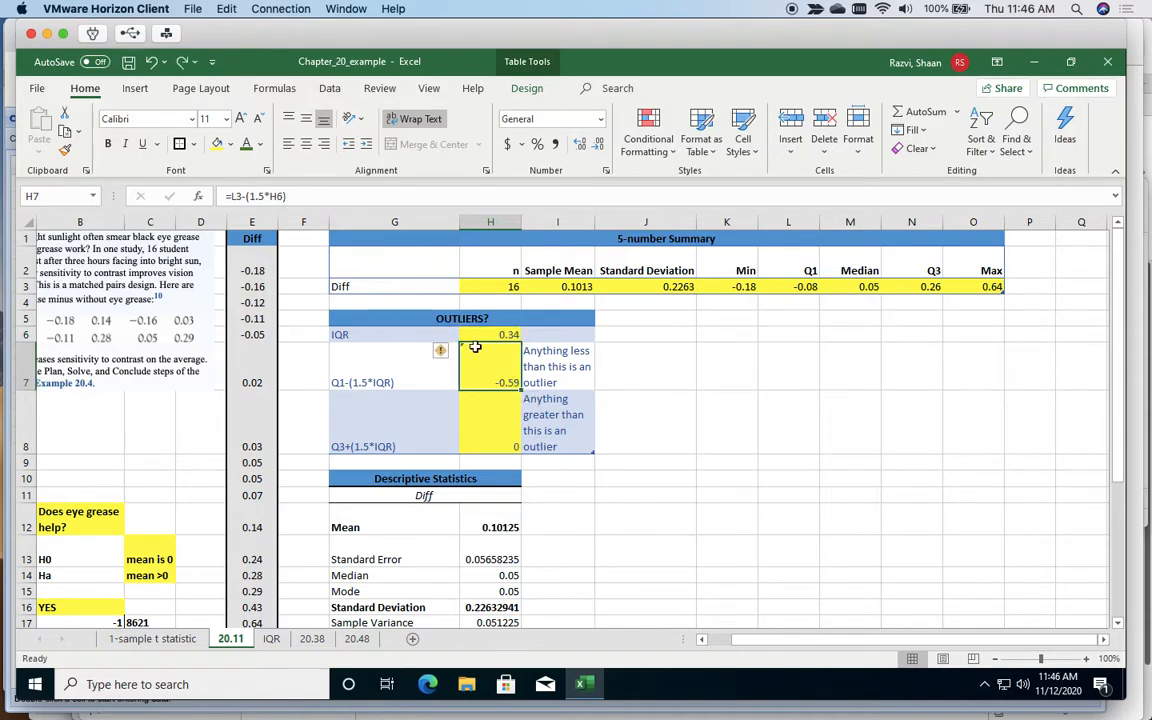
{"action": "left_click", "coordinate": [572, 358]}
{"action": "left_click", "coordinate": [476, 335]}
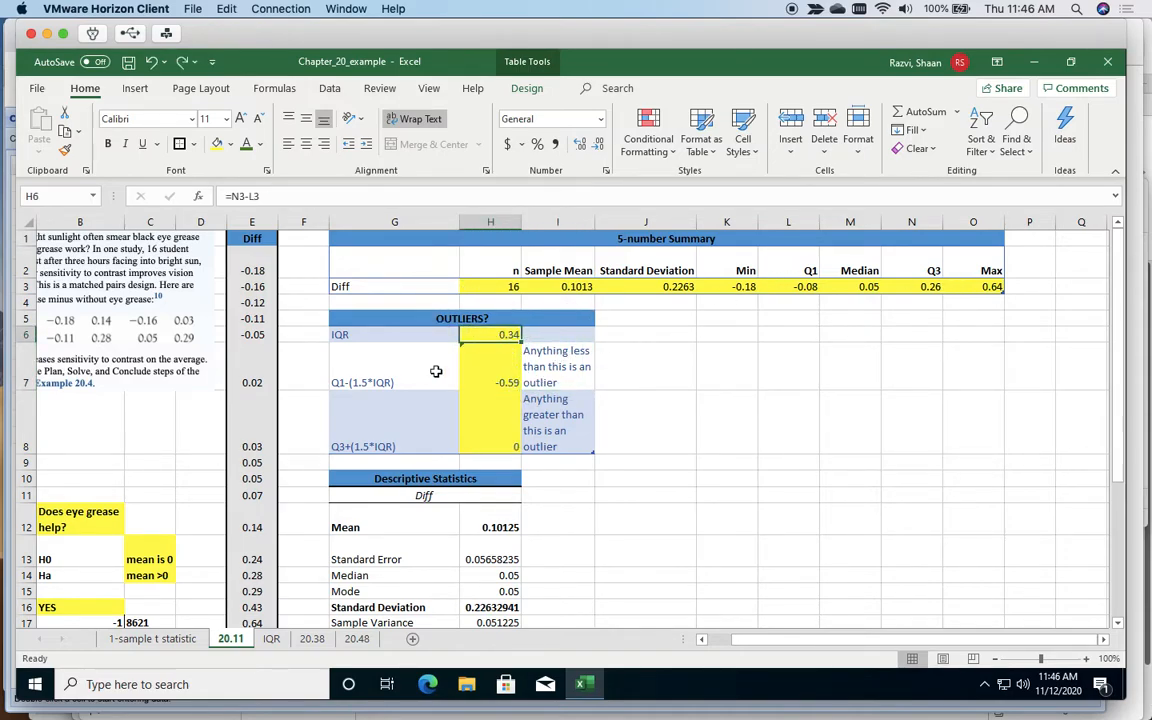
{"action": "left_click", "coordinate": [499, 371]}
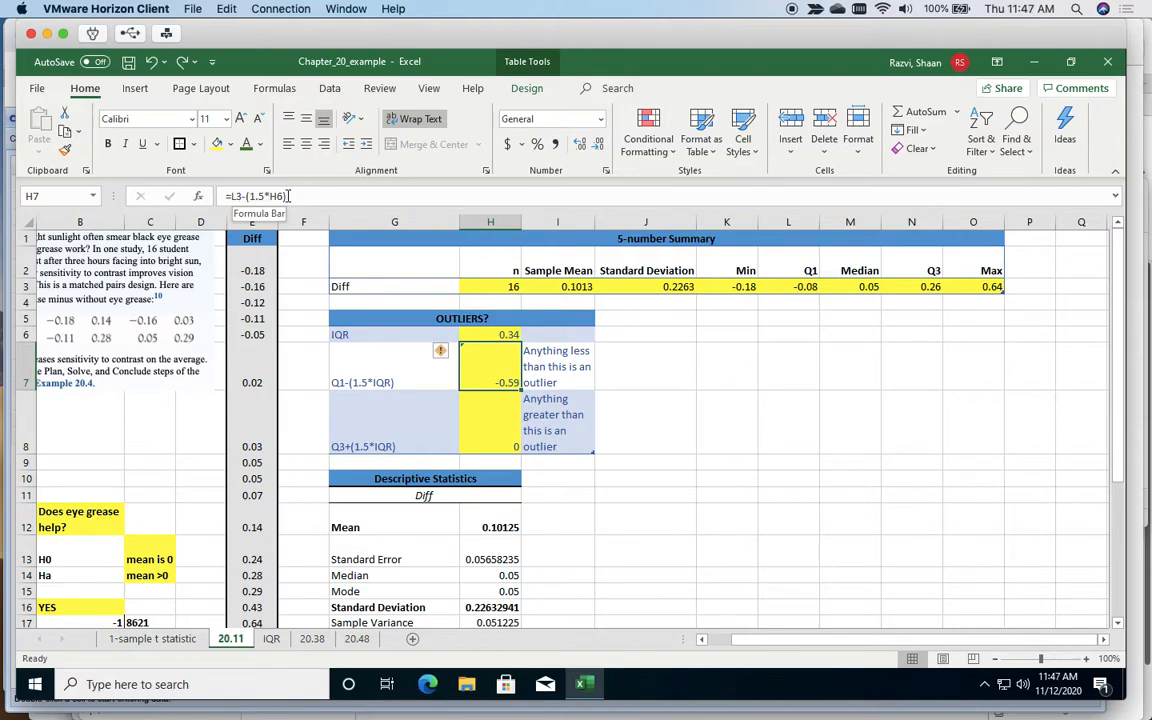
{"action": "left_click", "coordinate": [442, 355]}
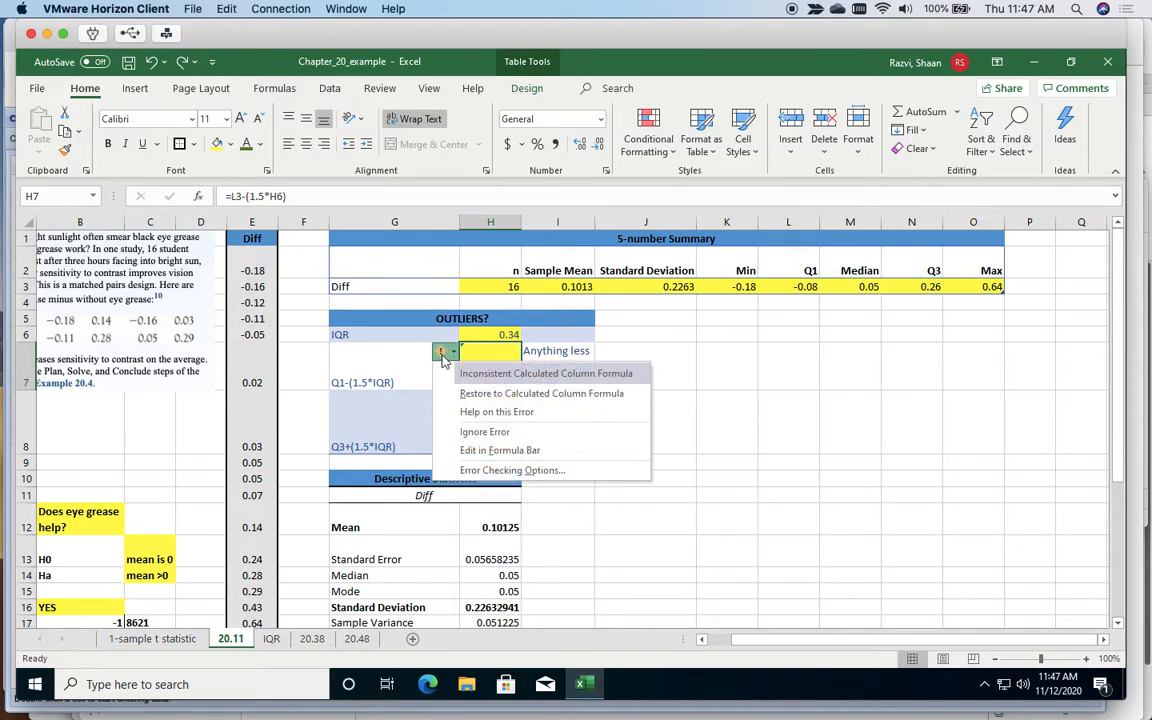
{"action": "left_click", "coordinate": [442, 354]}
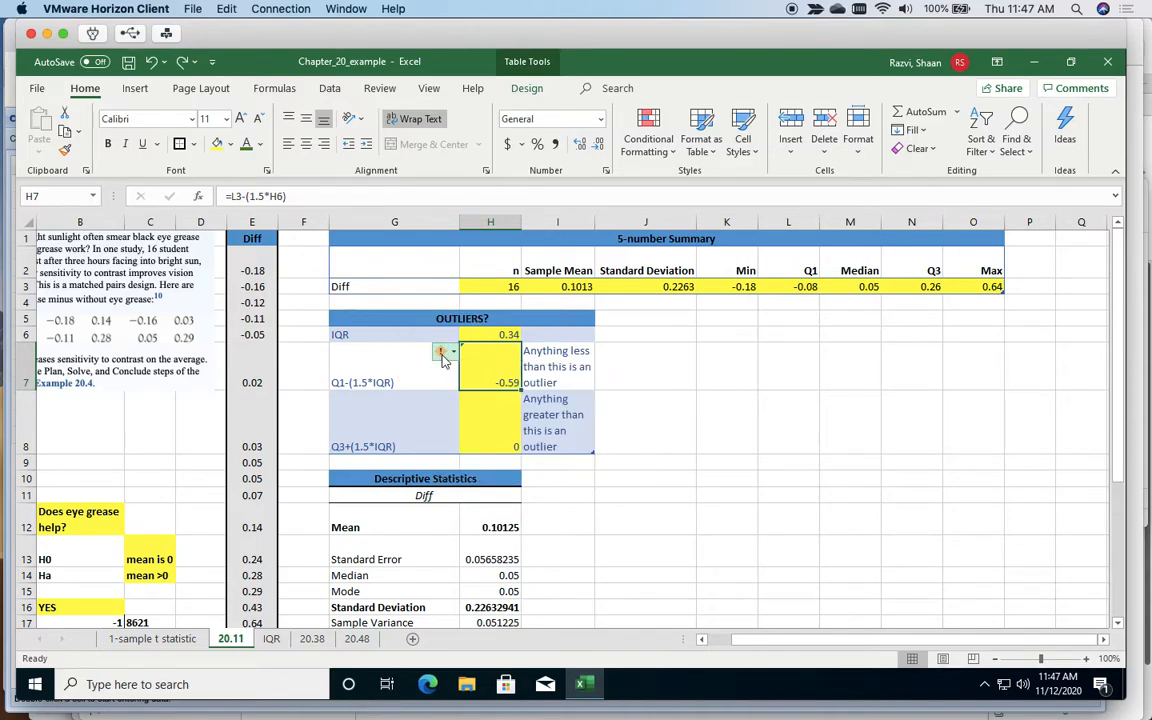
- Calculate the upper outlier limit in H8 with the formula =N3+(1.5*H6)
{"action": "left_click", "coordinate": [489, 428]}
{"action": "left_click", "coordinate": [497, 365]}
{"action": "left_click", "coordinate": [495, 428]}
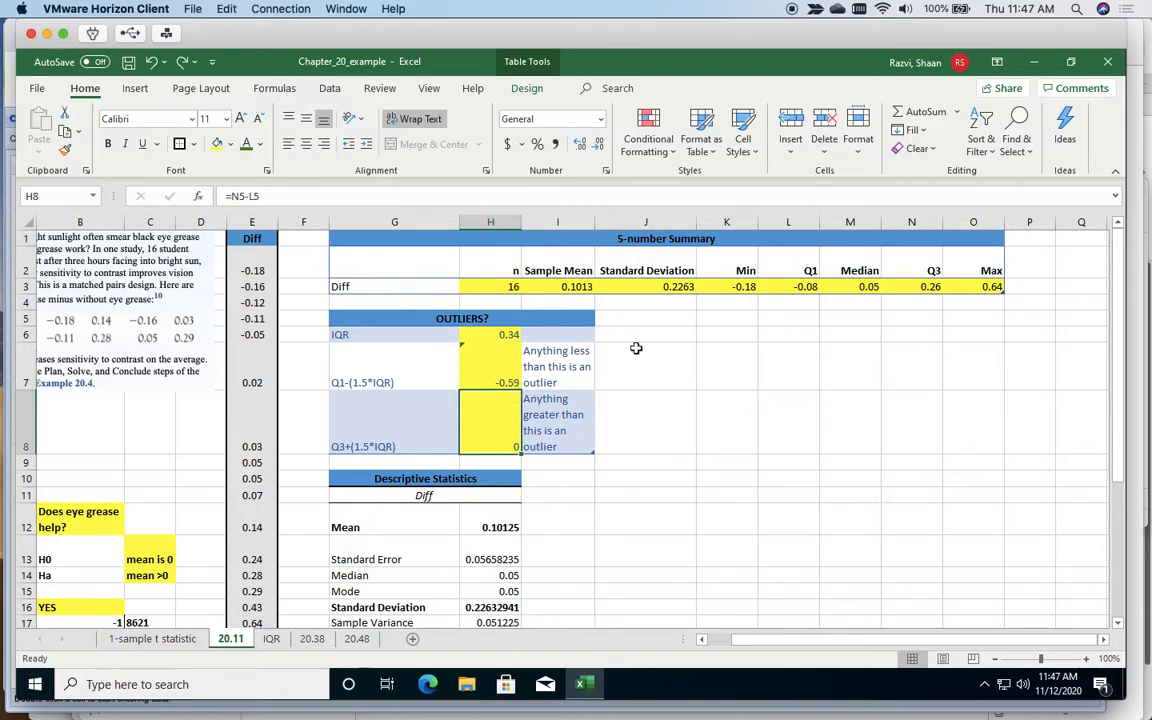
{"action": "type", "text": "="}
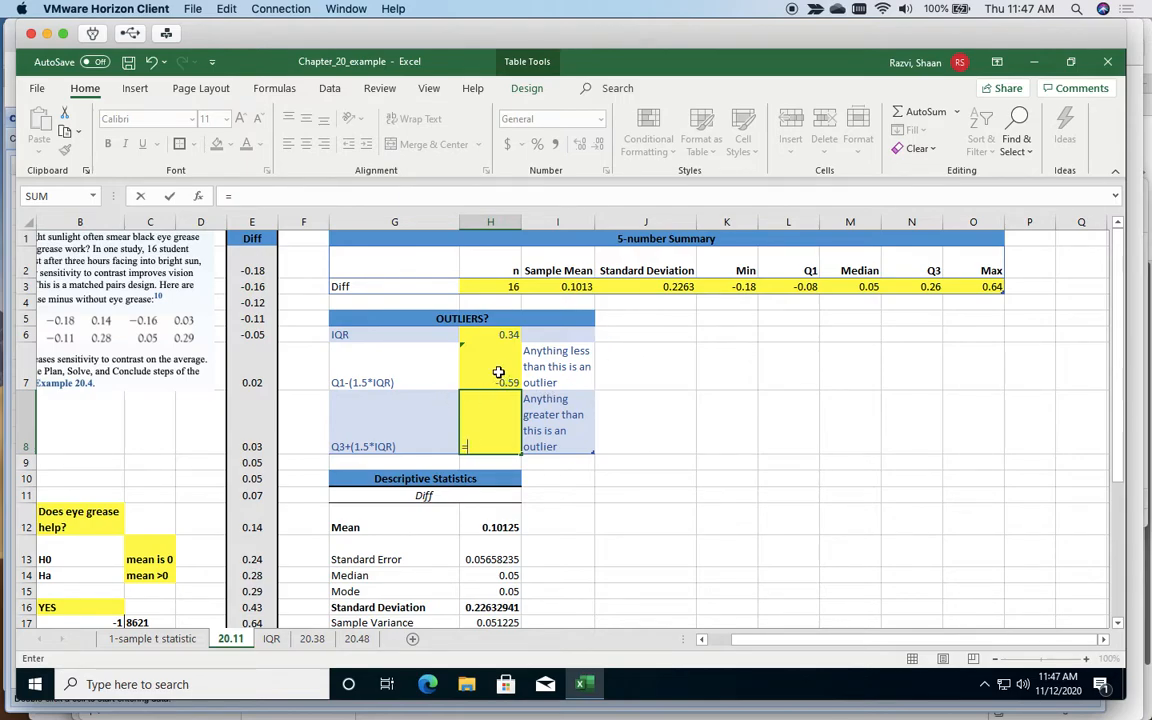
{"action": "left_click", "coordinate": [924, 287]}
{"action": "type", "text": "+(1."}
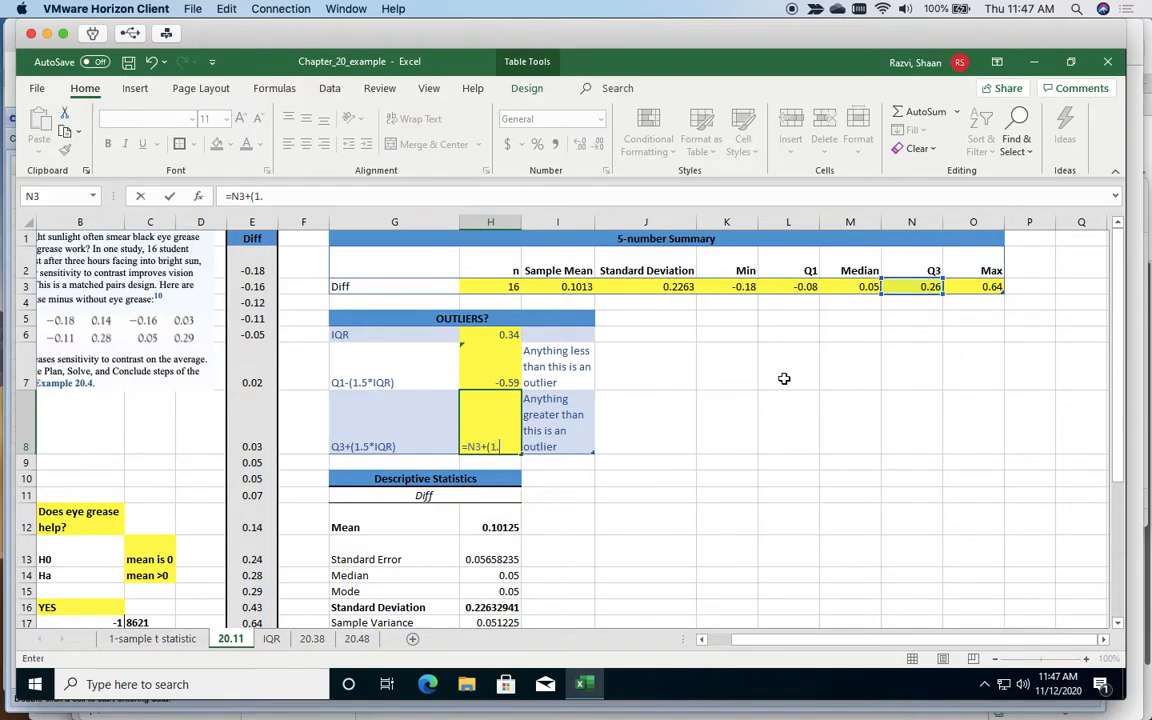
{"action": "type", "text": "5*"}
{"action": "left_click", "coordinate": [502, 336]}
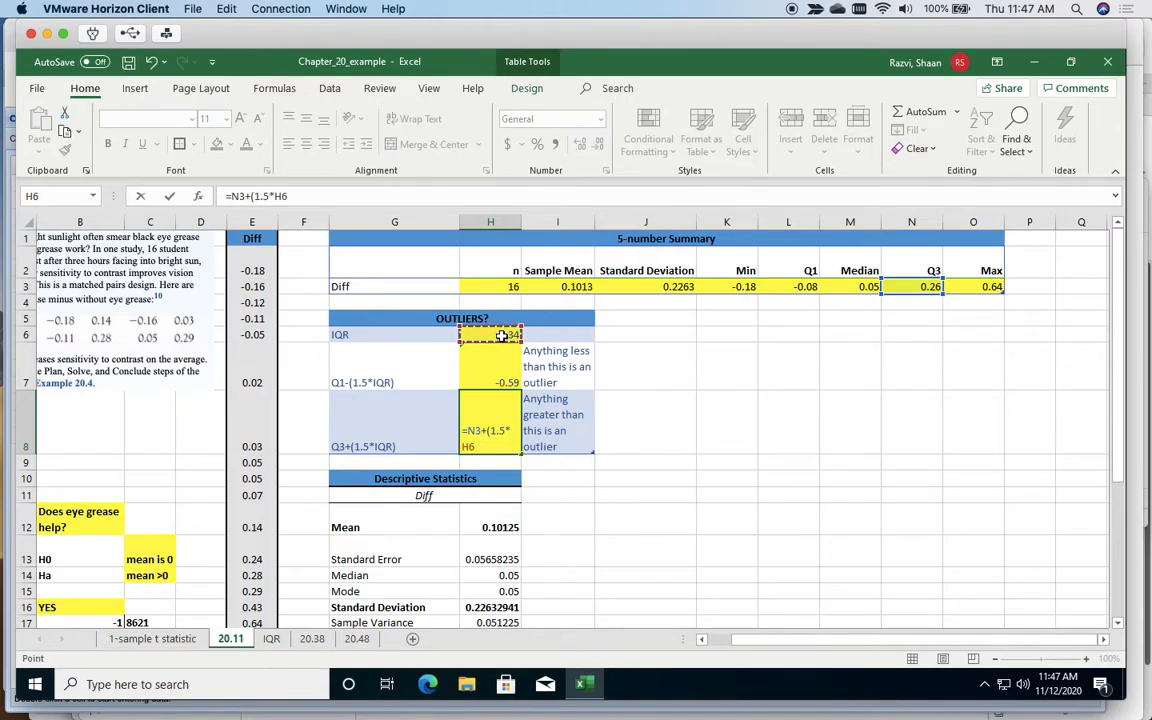
{"action": "key", "text": "Return"}
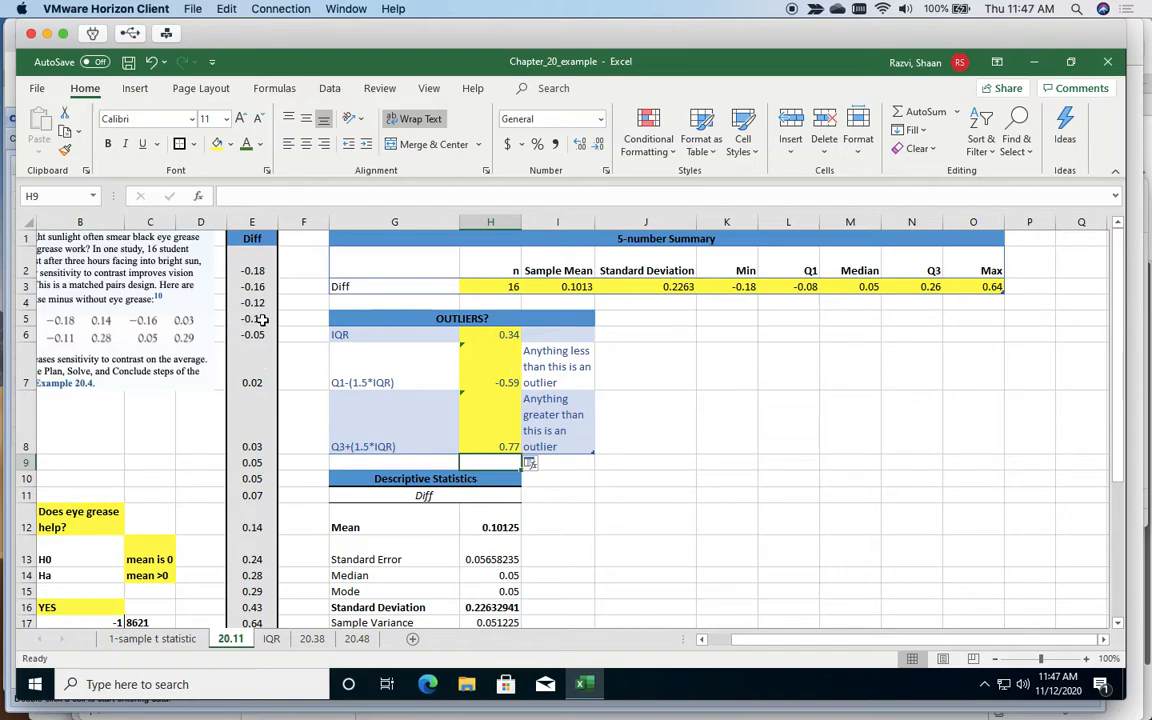
- Compare the smallest and largest Diff values, E2 and E17, with the outlier limits in H7 and H8
{"action": "left_click", "coordinate": [245, 262]}
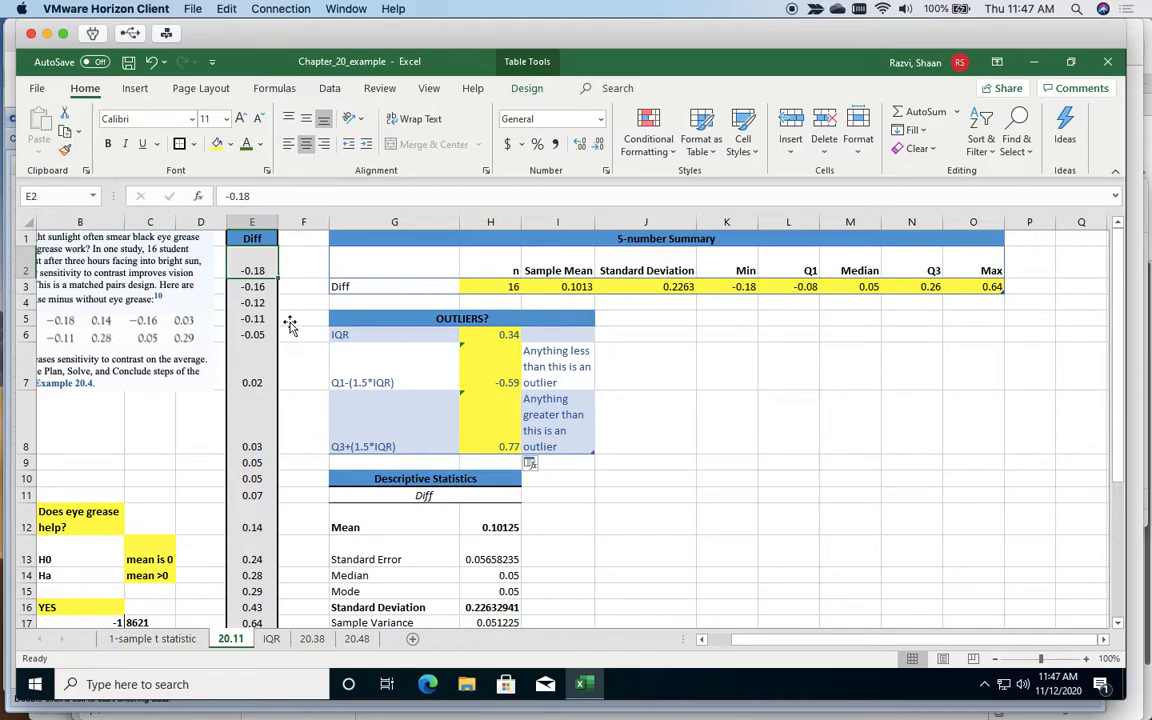
{"action": "left_click", "coordinate": [502, 372]}
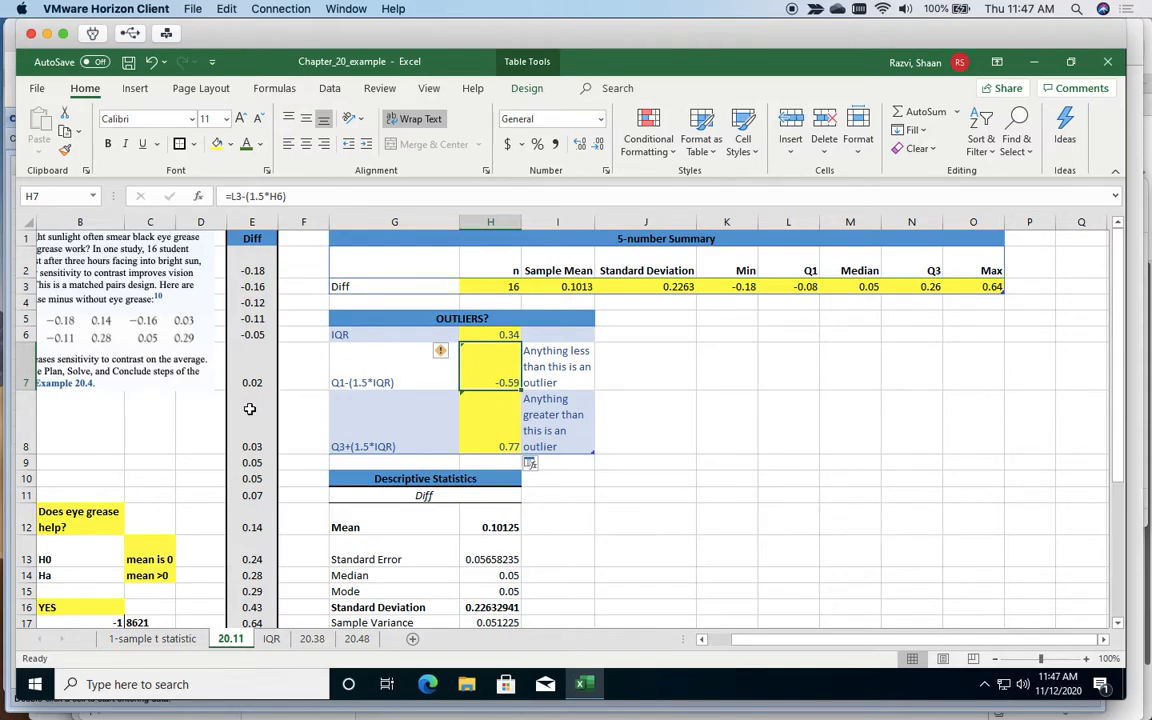
{"action": "scroll", "coordinate": [249, 408], "scroll_direction": "down", "scroll_amount": 1}
{"action": "left_click", "coordinate": [249, 558]}
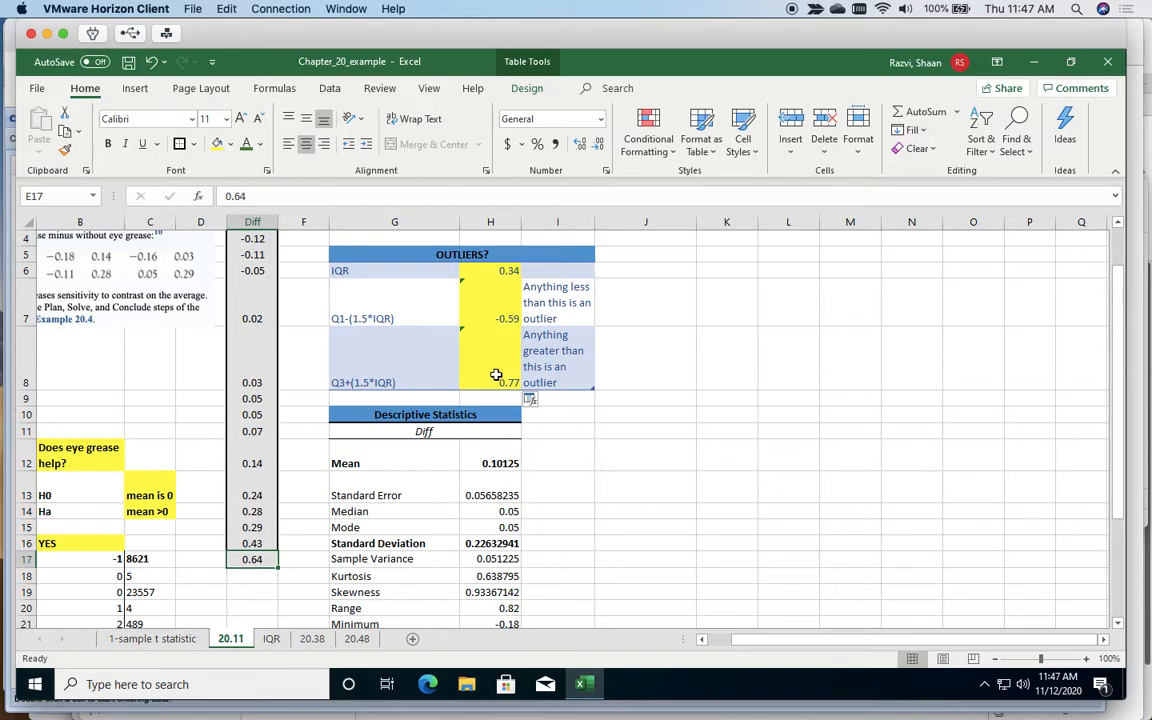
{"action": "left_click", "coordinate": [465, 340]}
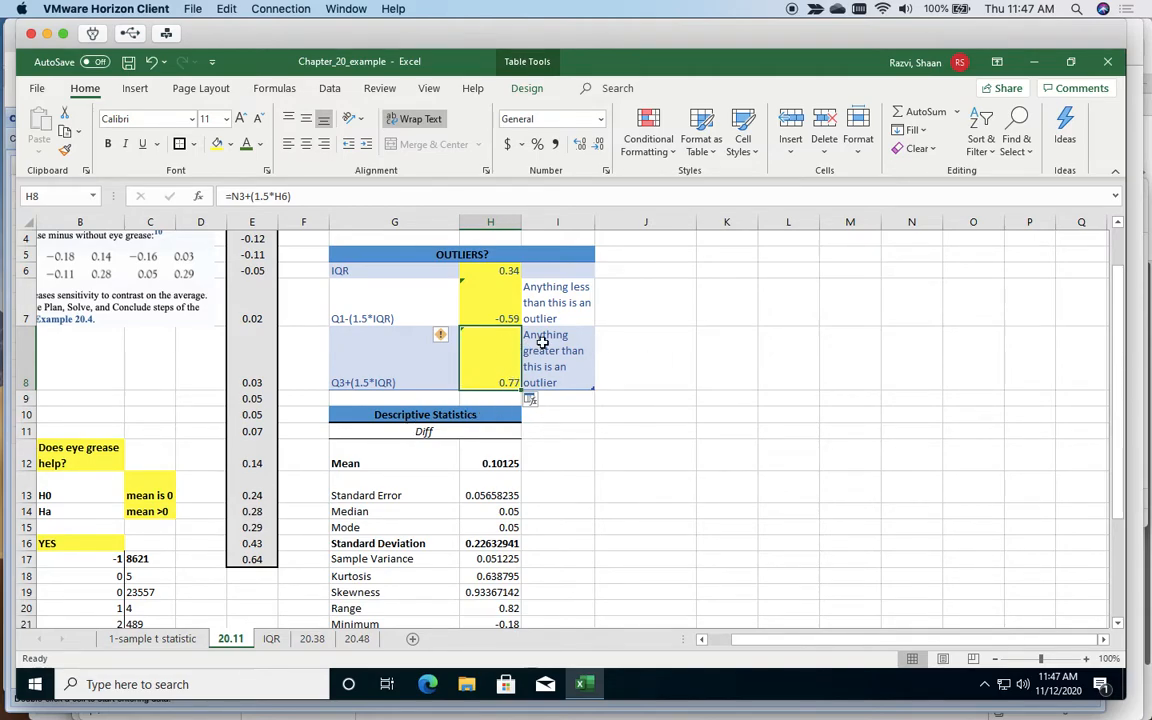
{"action": "scroll", "coordinate": [630, 344], "scroll_direction": "down", "scroll_amount": 2}
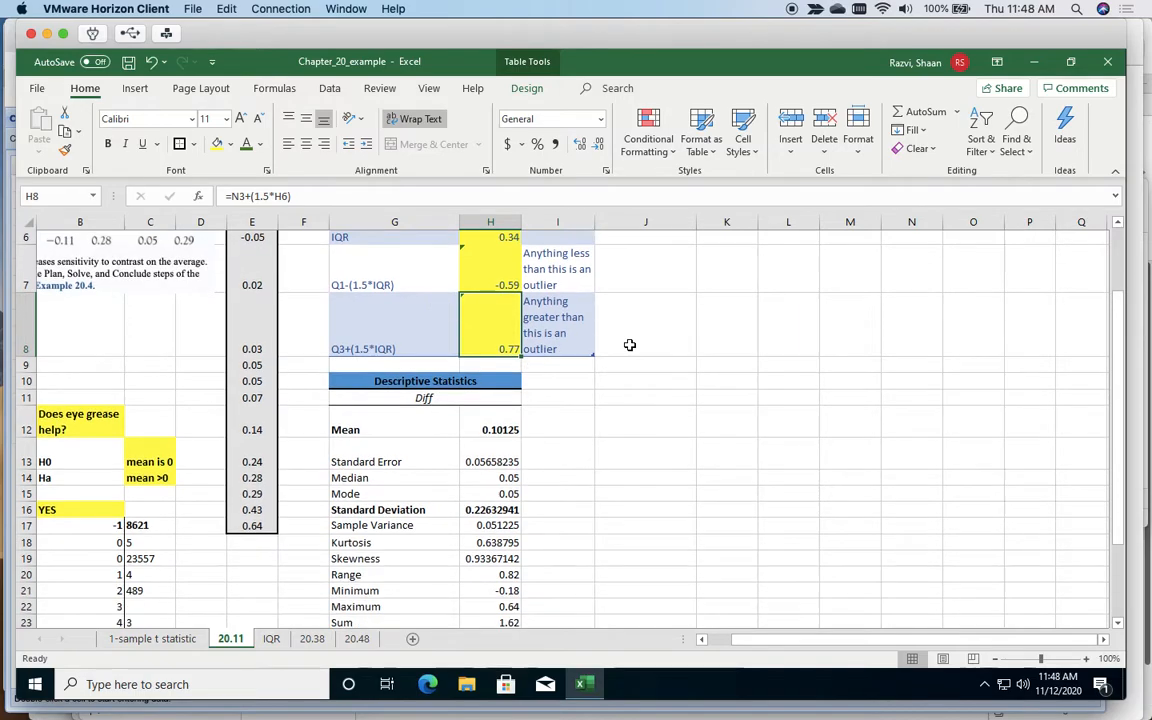
{"action": "scroll", "coordinate": [628, 343], "scroll_direction": "up", "scroll_amount": 2}
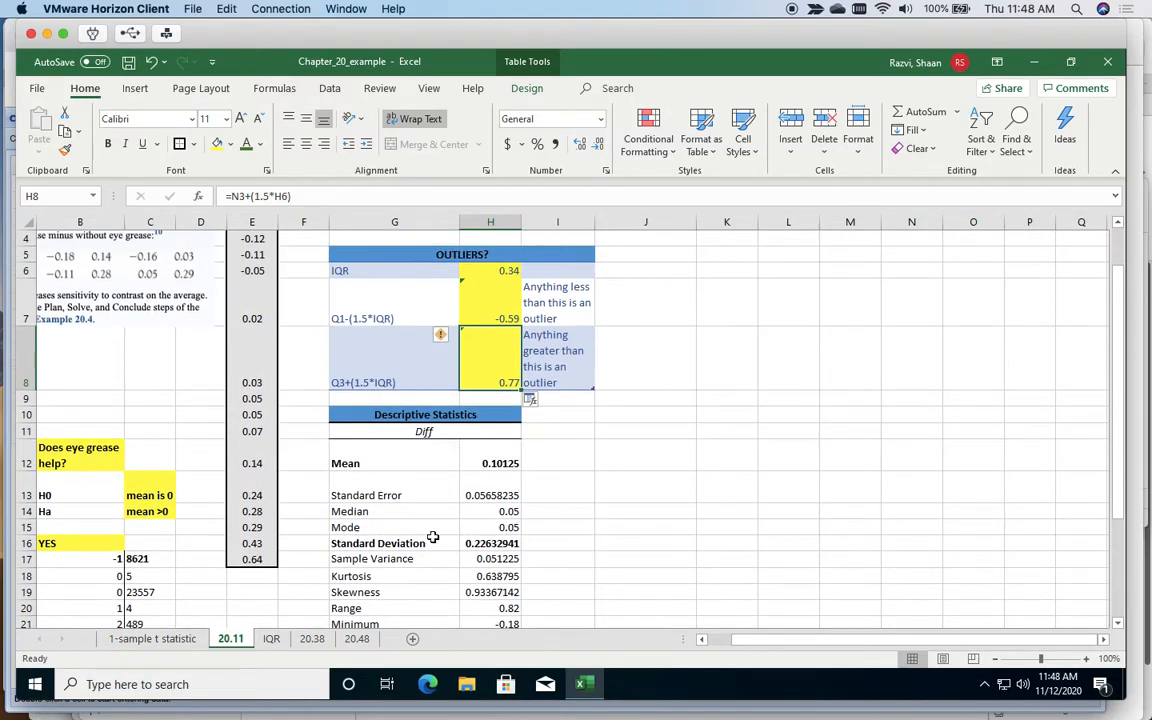
{"action": "left_click_drag", "start_coordinate": [765, 645], "coordinate": [640, 643]}
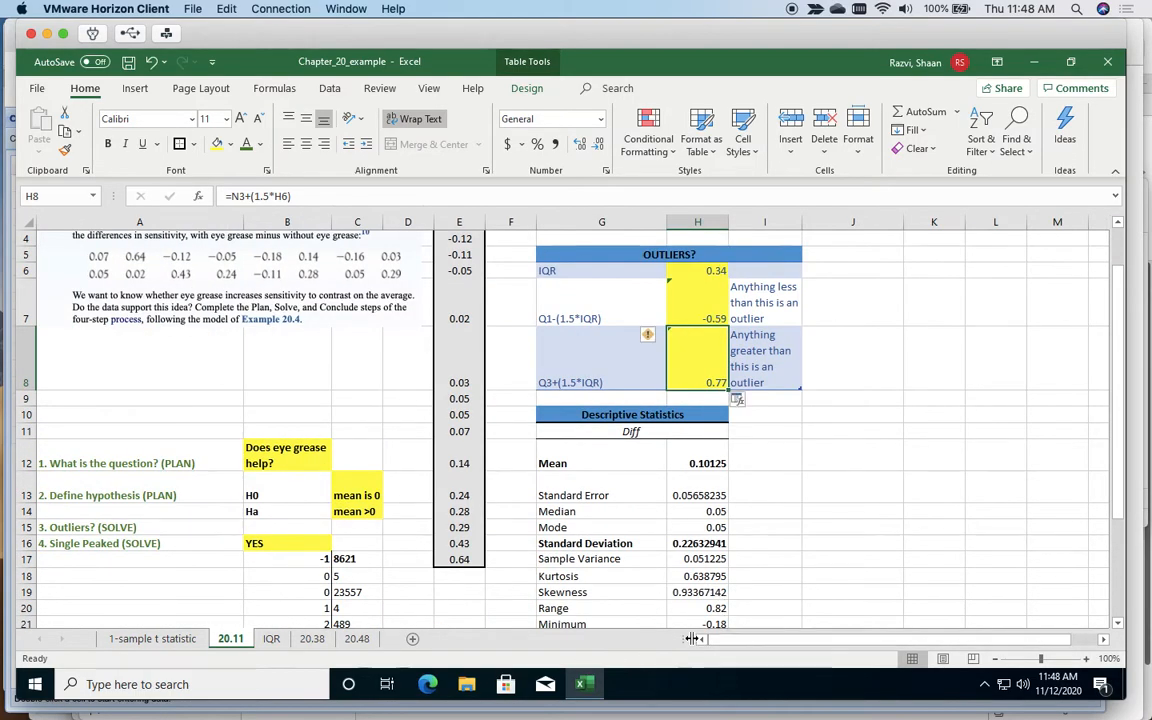
{"action": "scroll", "coordinate": [157, 446], "scroll_direction": "up", "scroll_amount": 1}
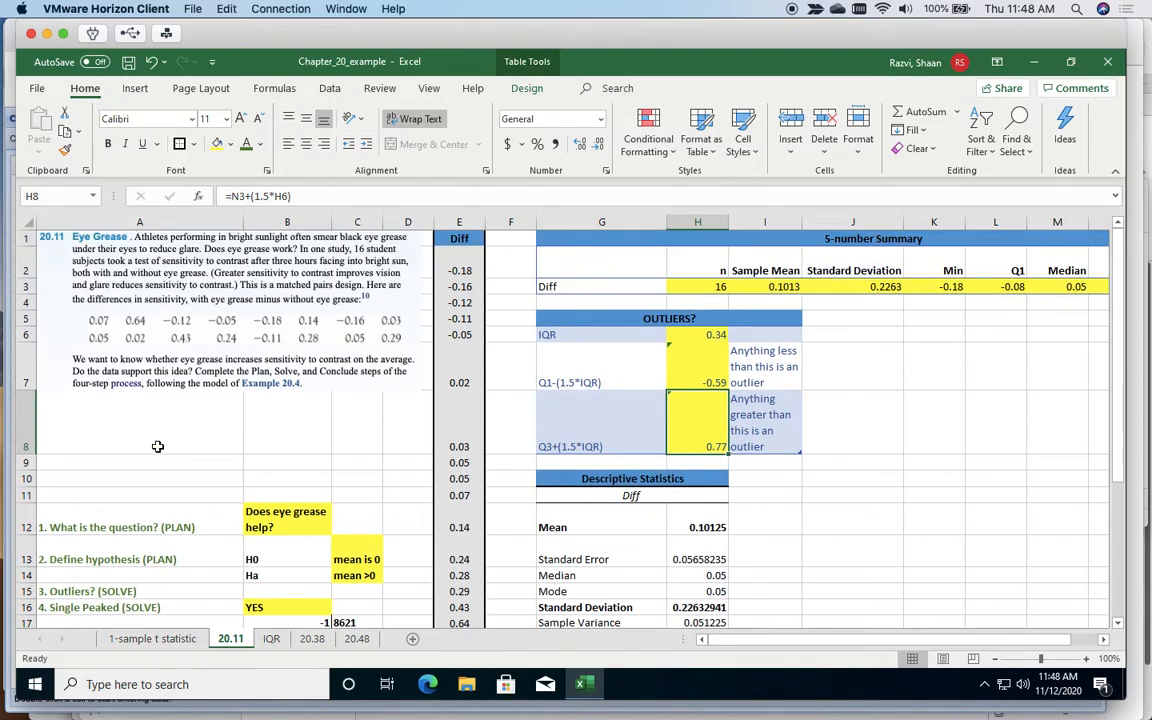
- Answer the Outliers question in B15 with NO and make the answer bold
{"action": "scroll", "coordinate": [157, 446], "scroll_direction": "down", "scroll_amount": 5}
{"action": "scroll", "coordinate": [157, 446], "scroll_direction": "down", "scroll_amount": 1}
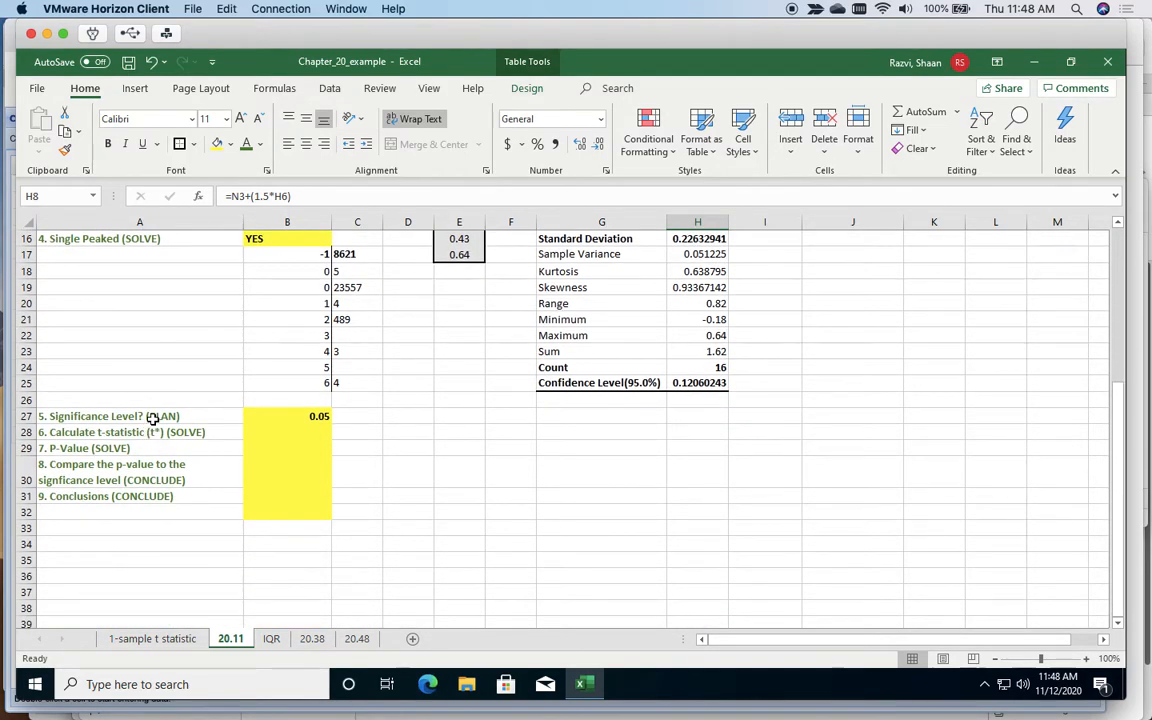
{"action": "scroll", "coordinate": [150, 418], "scroll_direction": "up", "scroll_amount": 2}
{"action": "scroll", "coordinate": [150, 418], "scroll_direction": "up", "scroll_amount": 2}
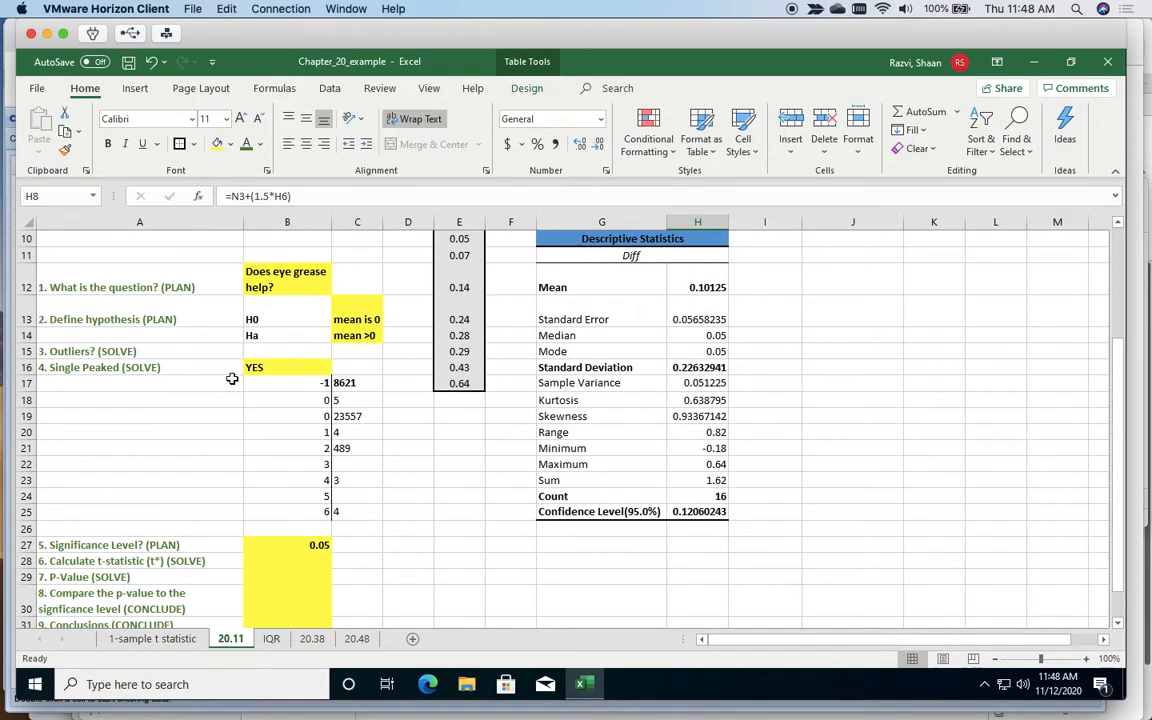
{"action": "left_click", "coordinate": [250, 351]}
{"action": "left_click", "coordinate": [216, 143]}
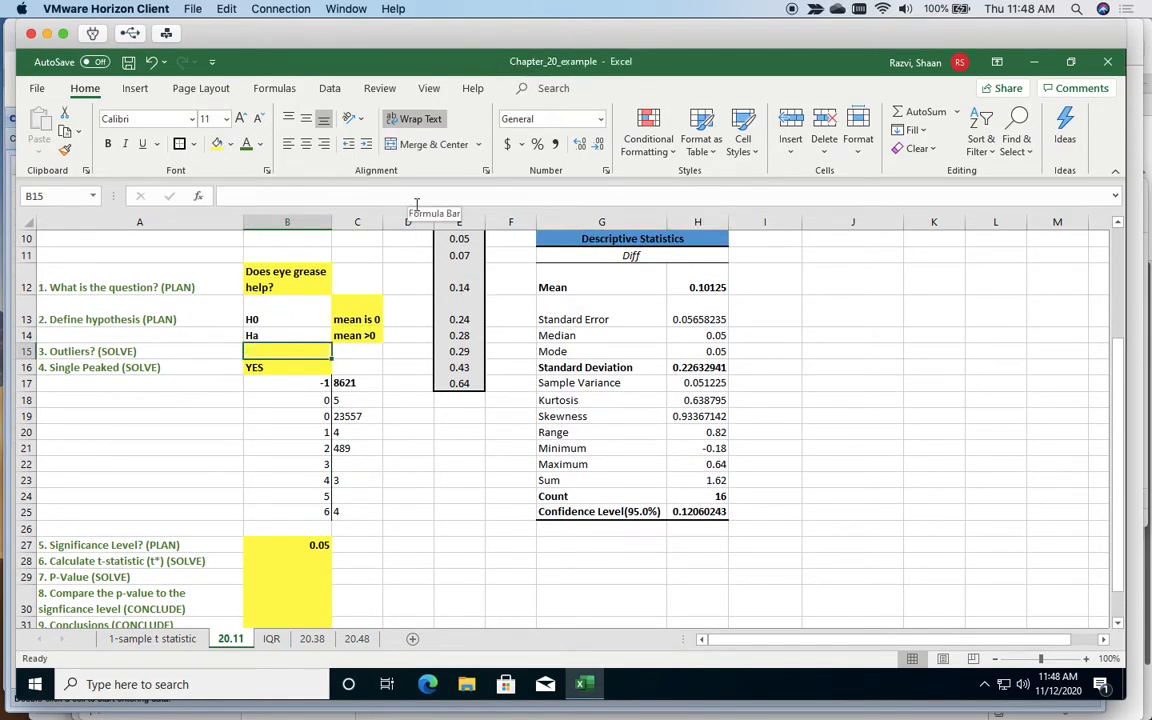
{"action": "type", "text": "NO"}
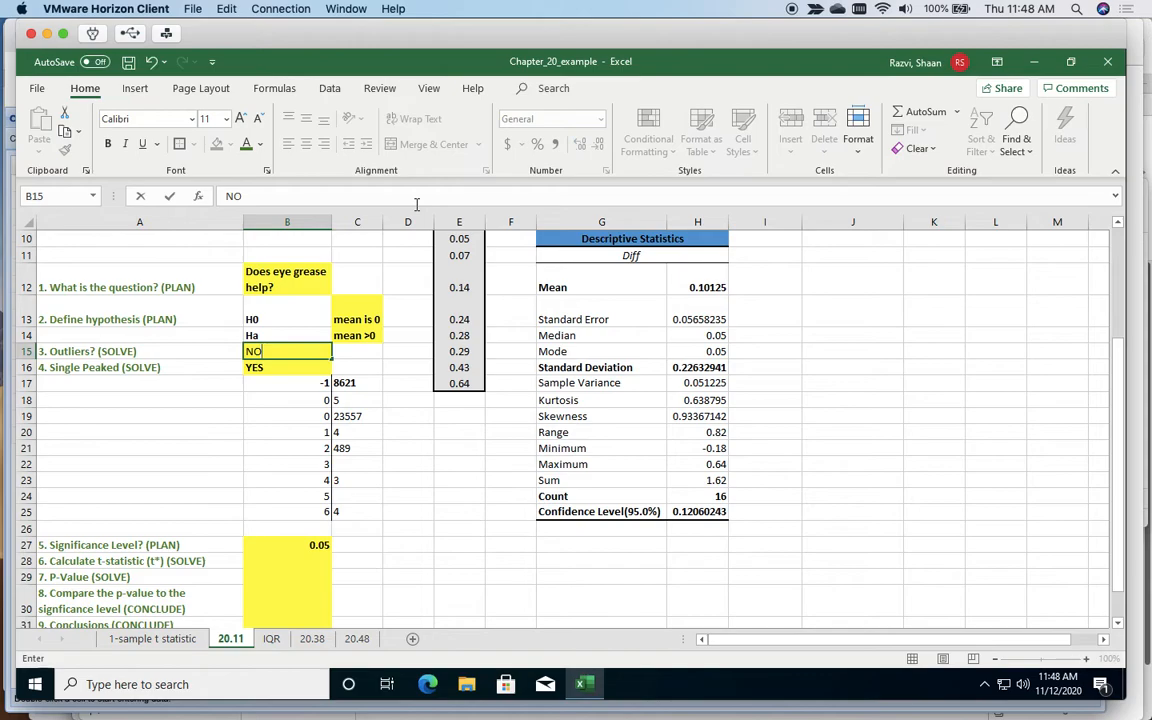
{"action": "left_click", "coordinate": [296, 381]}
{"action": "left_click", "coordinate": [296, 366]}
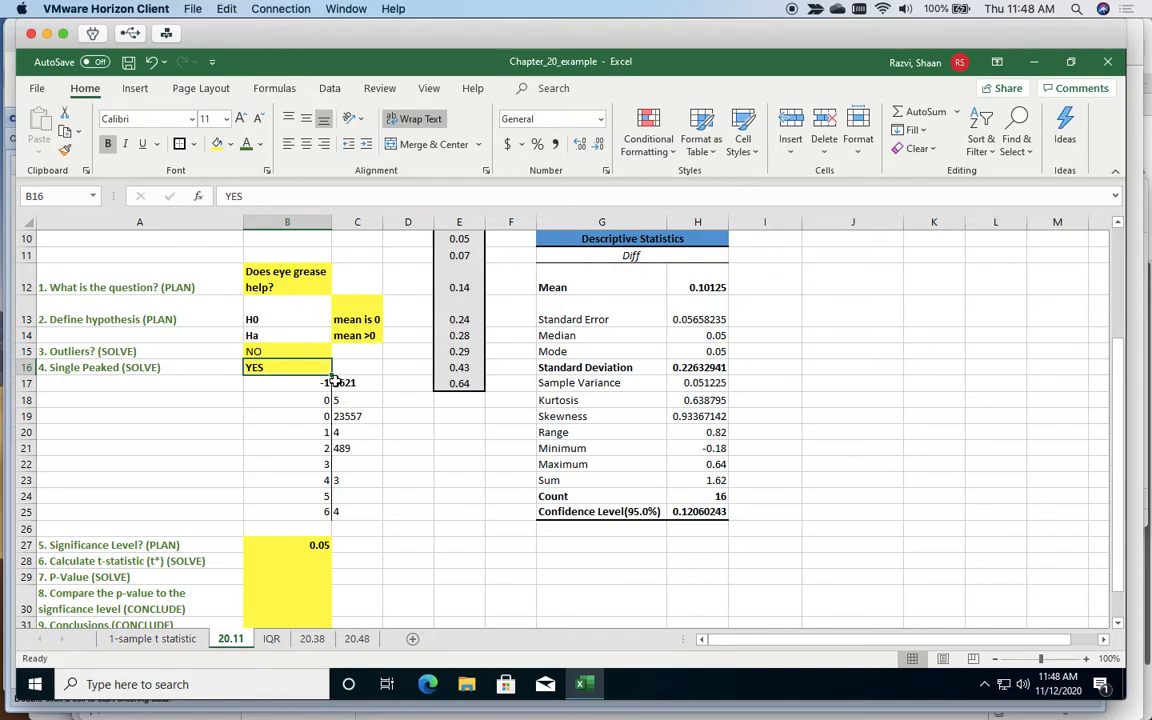
{"action": "left_click", "coordinate": [269, 352]}
{"action": "key", "text": "ctrl+b"}
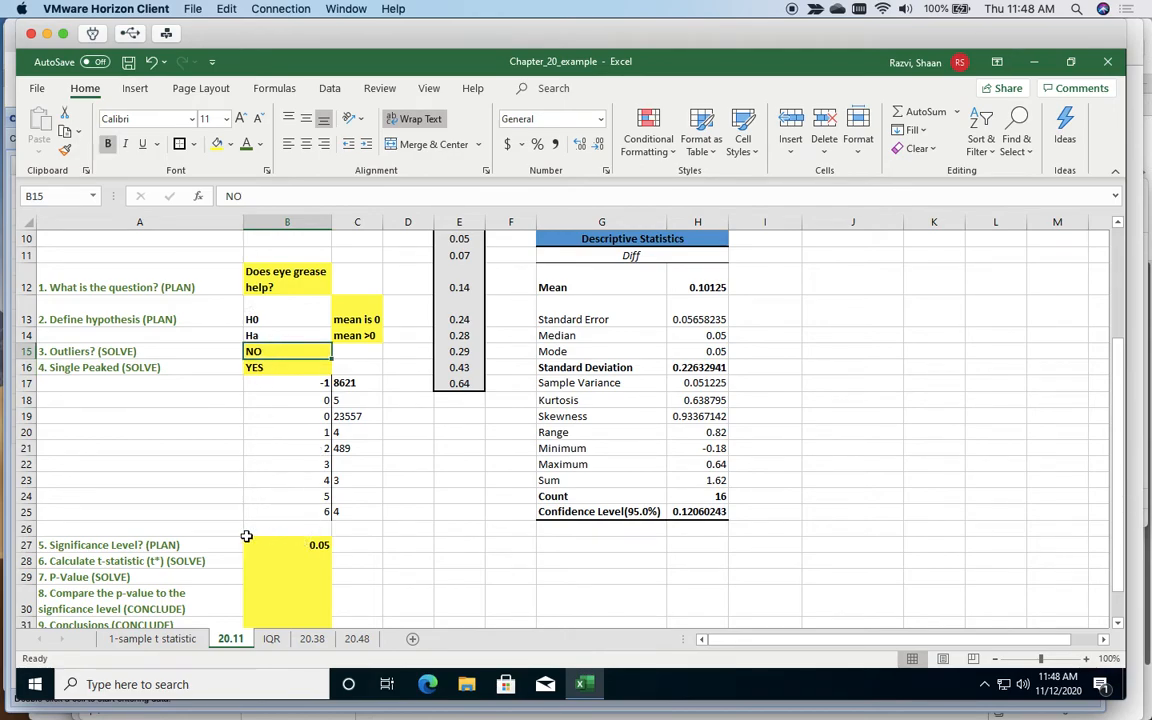
- Review the significance level and t-statistic questions in A27 and A28 together with the Descriptive Statistics table for Diff
{"action": "left_click", "coordinate": [195, 550]}
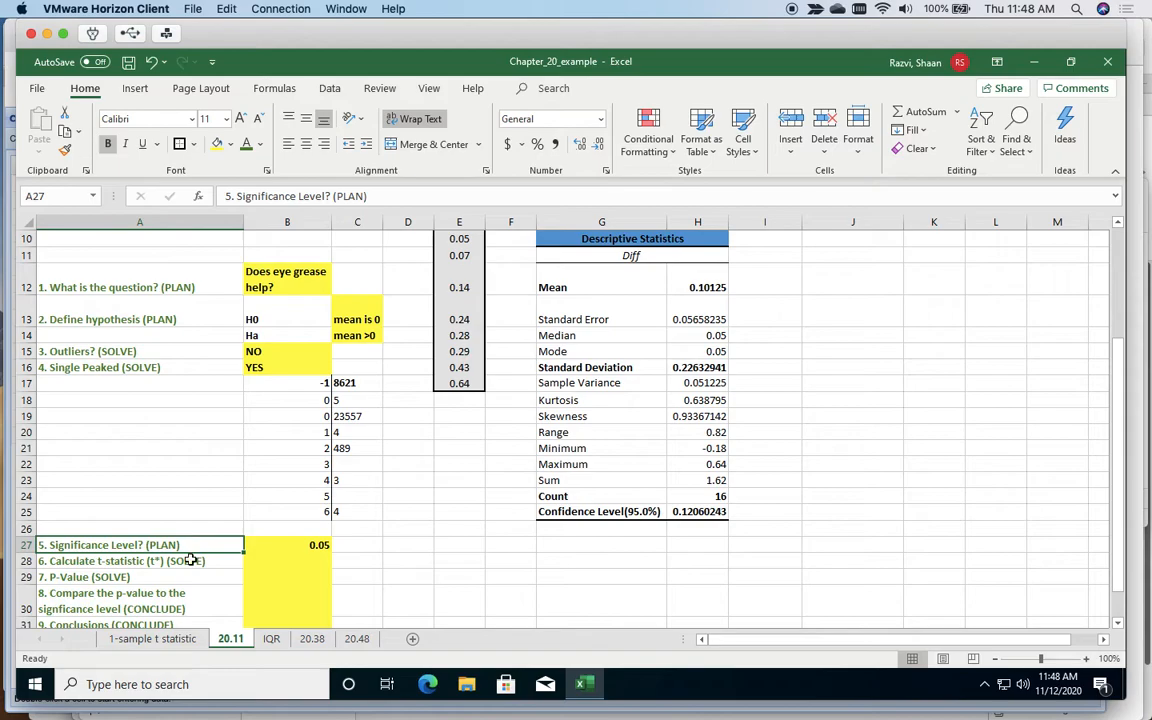
{"action": "left_click", "coordinate": [215, 560]}
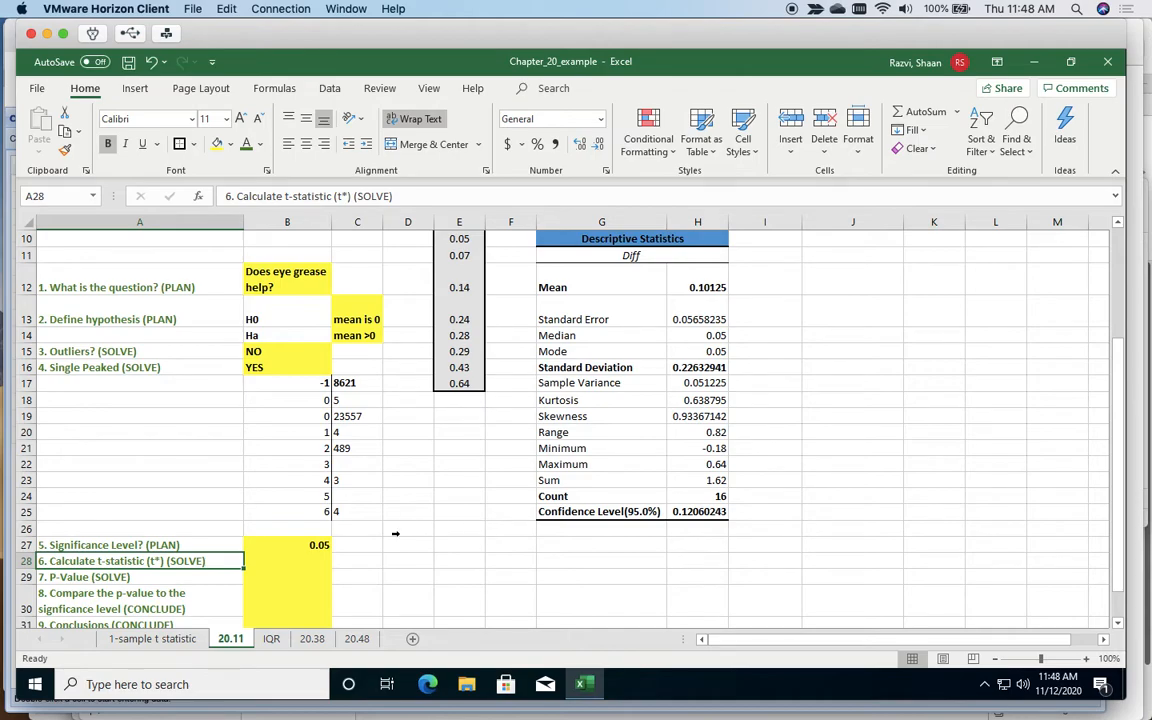
{"action": "scroll", "coordinate": [469, 535], "scroll_direction": "down", "scroll_amount": 1}
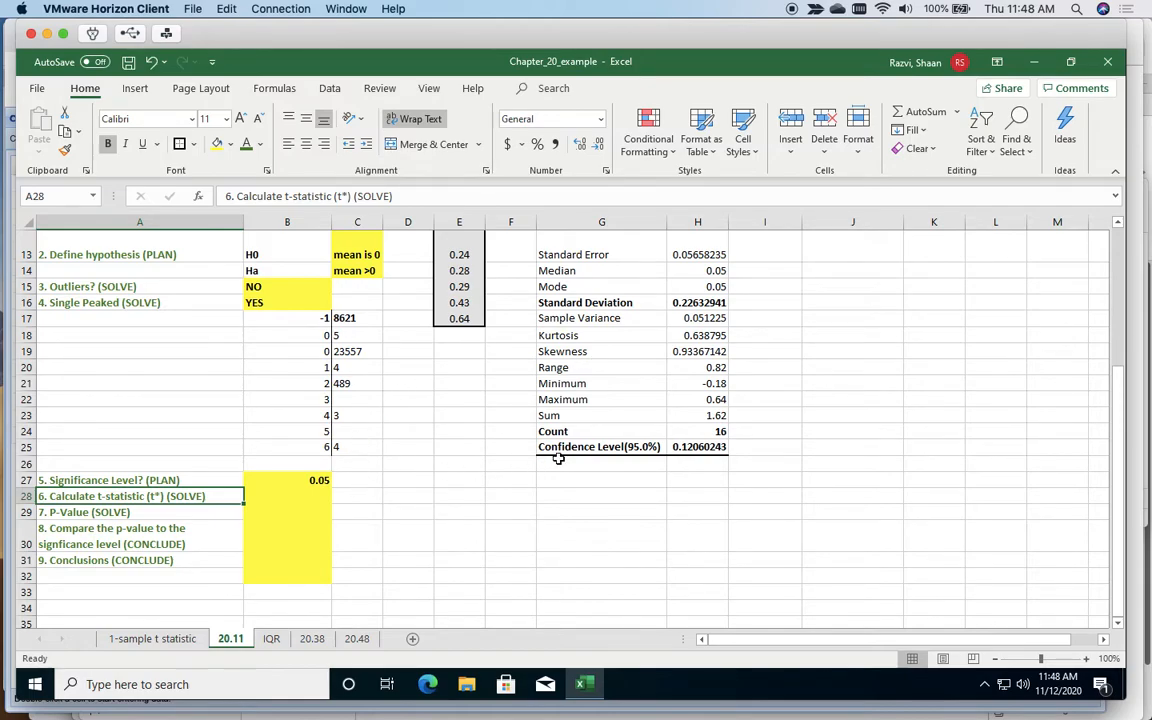
{"action": "scroll", "coordinate": [558, 458], "scroll_direction": "up", "scroll_amount": 1}
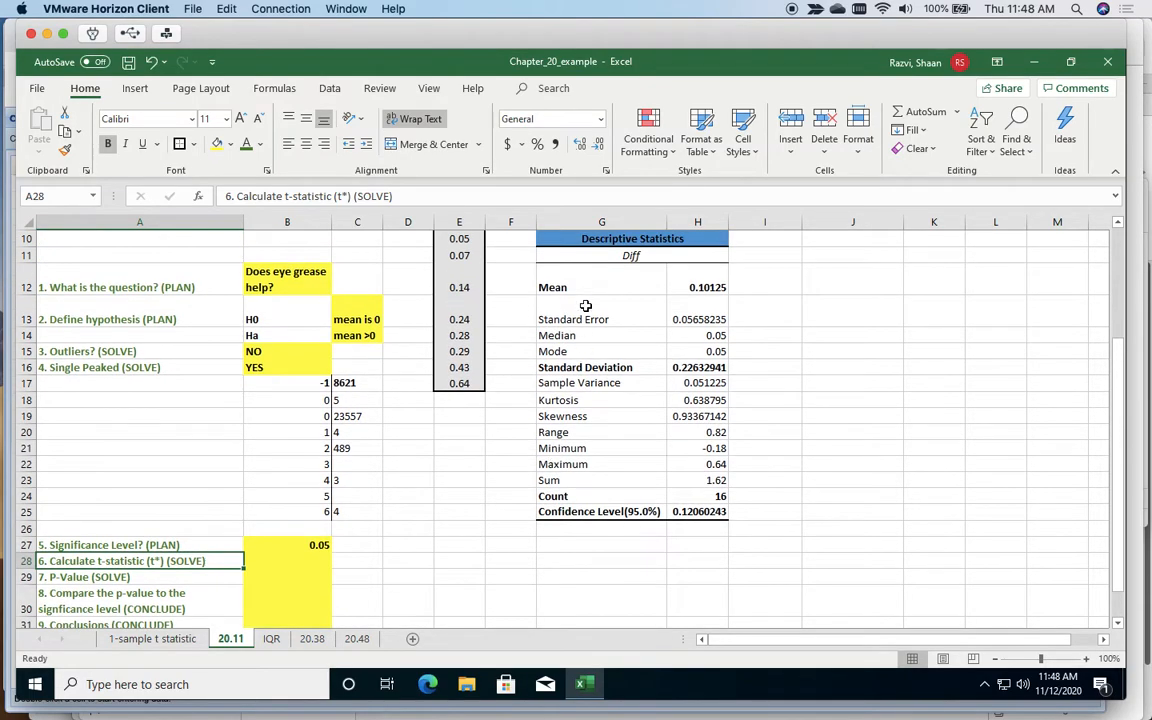
{"action": "left_click", "coordinate": [606, 242]}
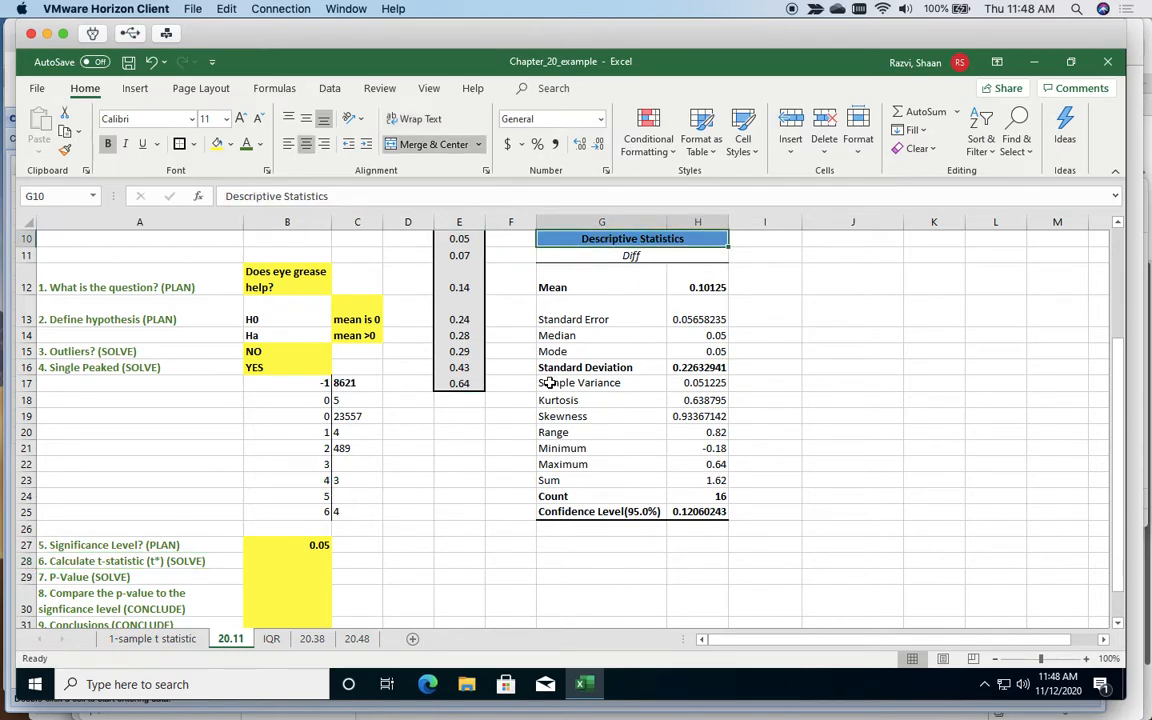
{"action": "scroll", "coordinate": [663, 385], "scroll_direction": "up", "scroll_amount": 1}
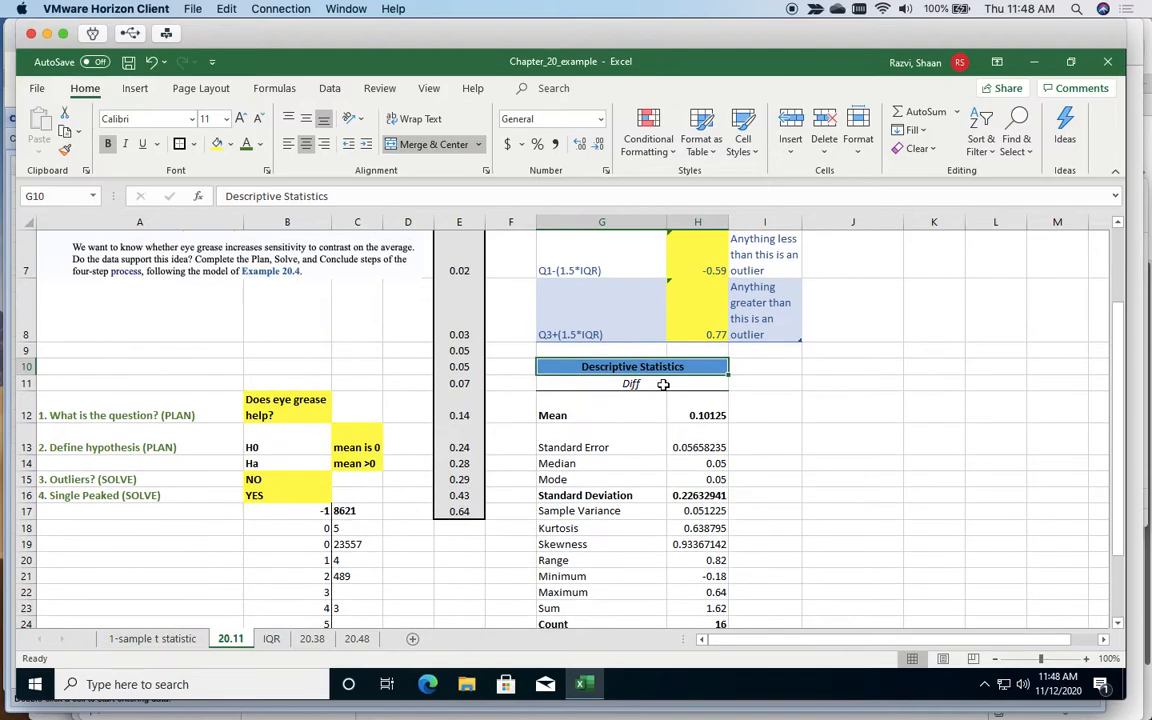
- Check where Descriptive Statistics is offered among the Data Analysis tools, and close the list without running an analysis
{"action": "left_click", "coordinate": [835, 364]}
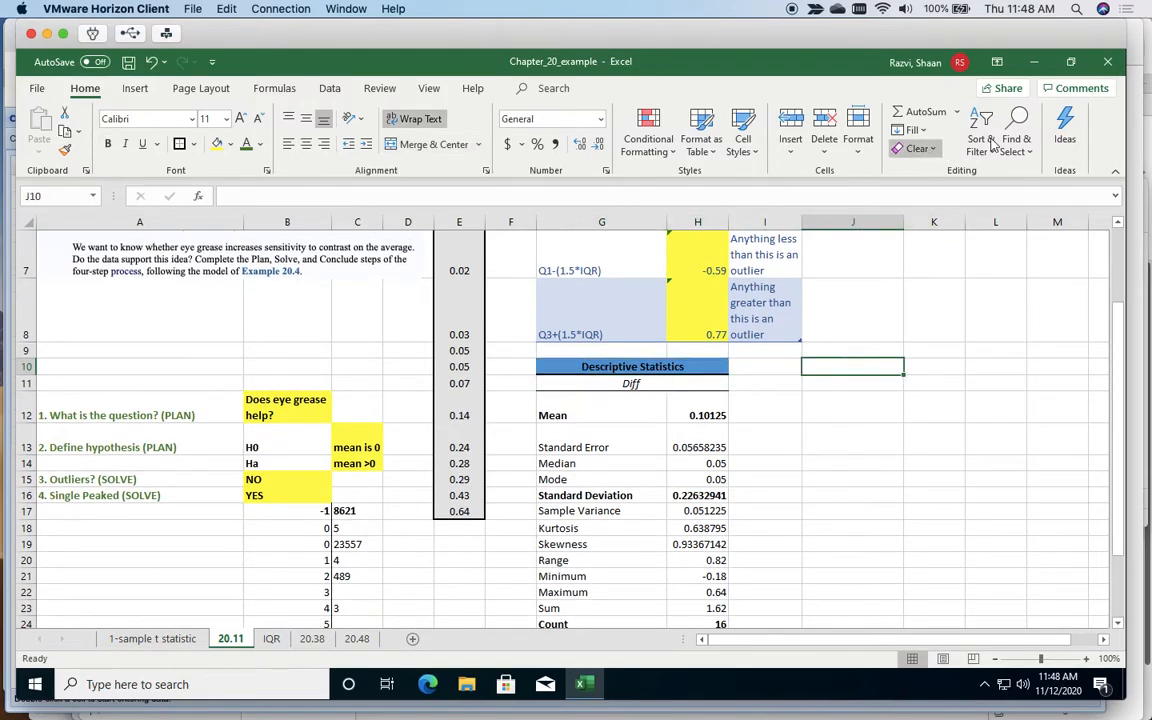
{"action": "left_click", "coordinate": [330, 89]}
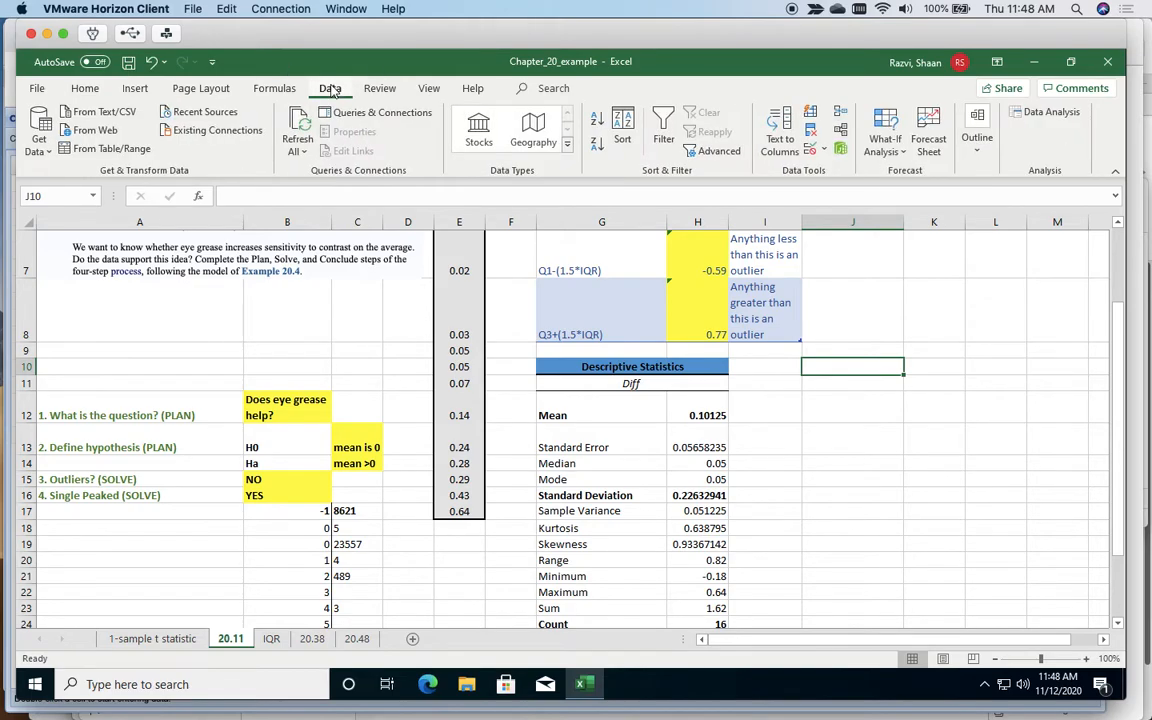
{"action": "left_click", "coordinate": [1040, 116]}
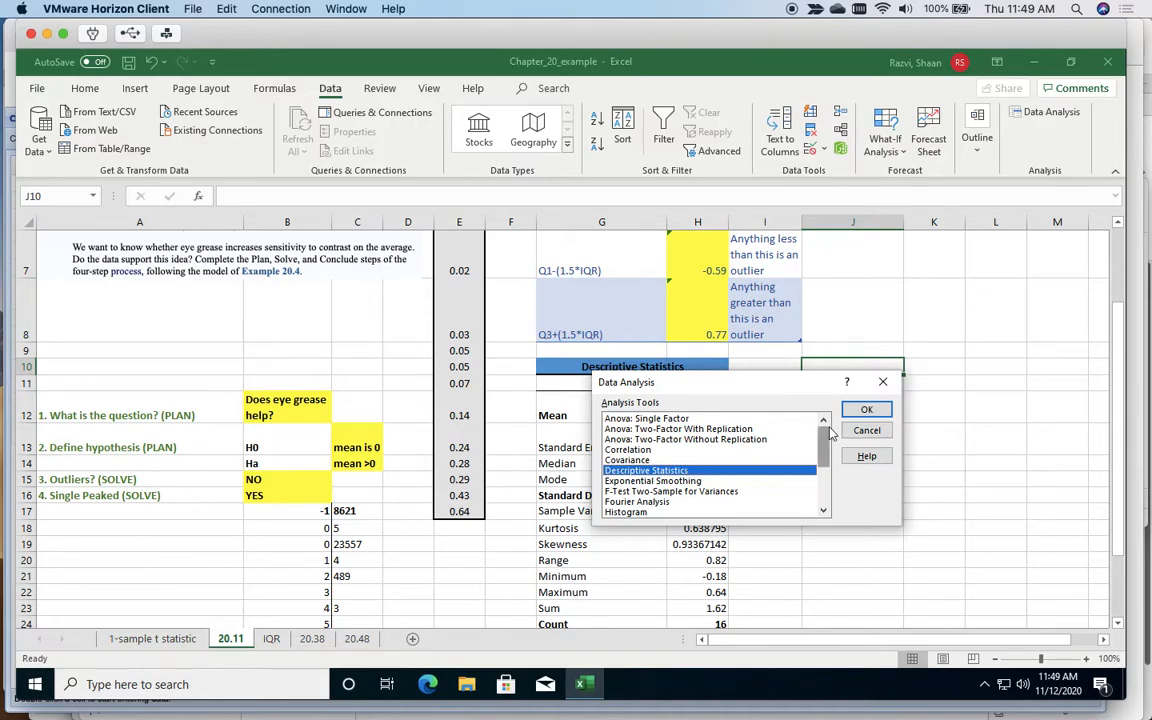
{"action": "left_click", "coordinate": [866, 430]}
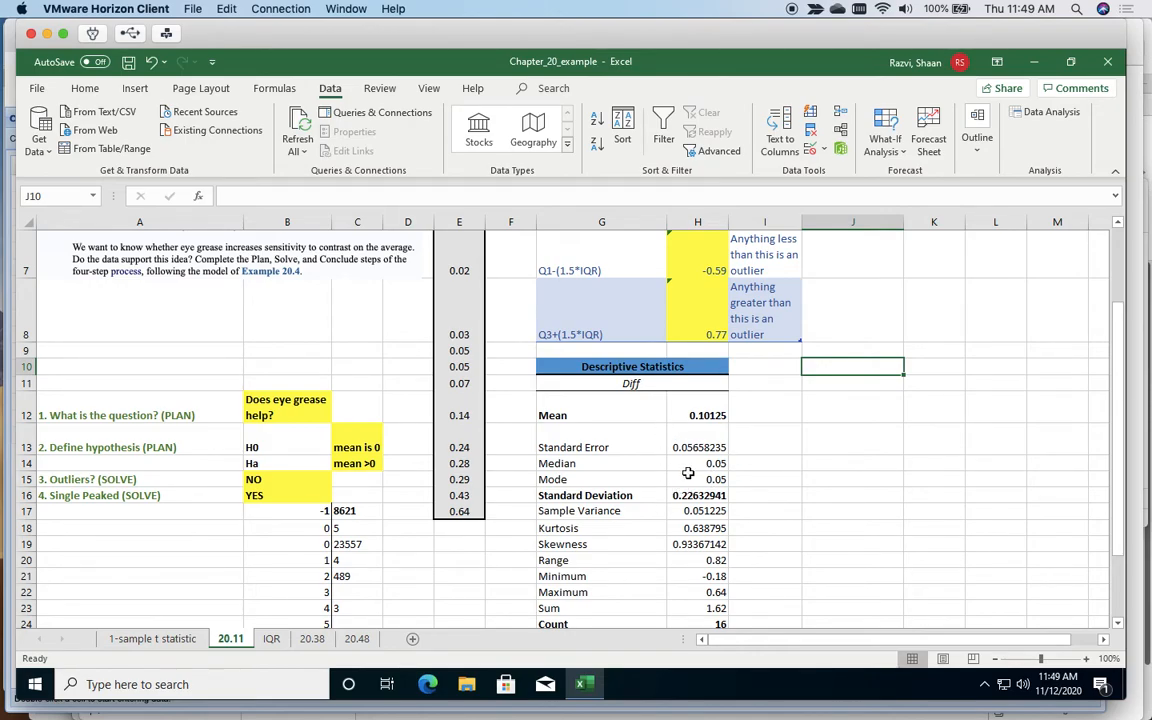
{"action": "scroll", "coordinate": [688, 473], "scroll_direction": "down", "scroll_amount": 1}
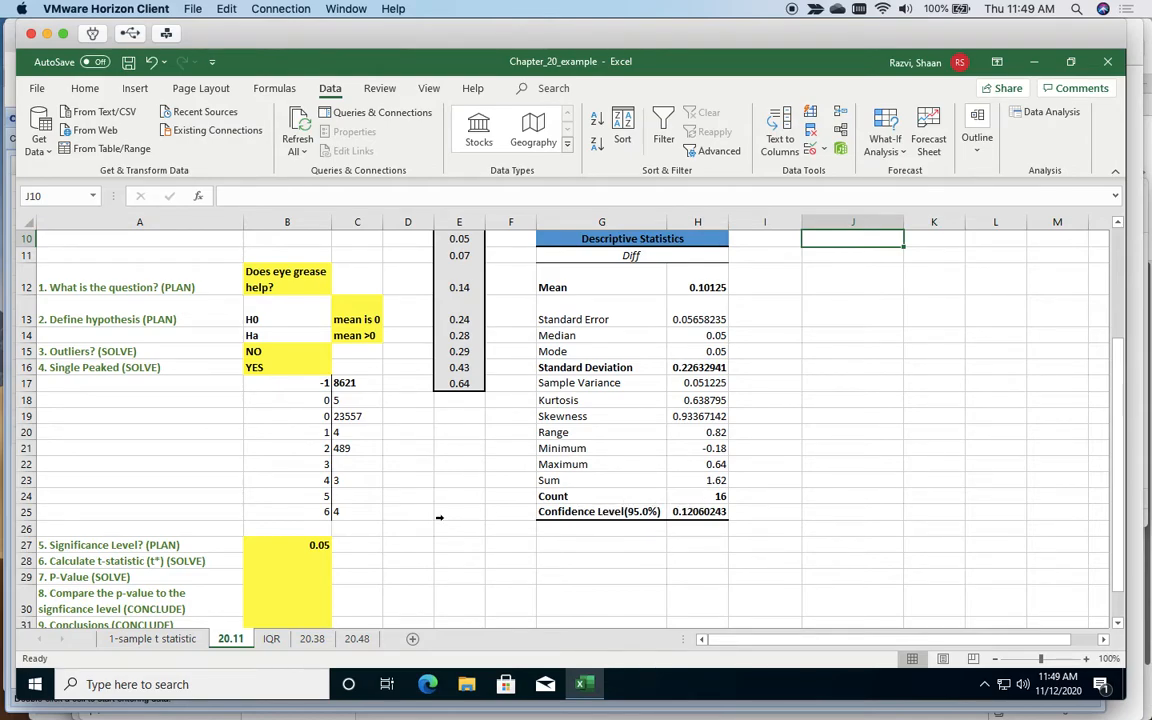
{"action": "left_click", "coordinate": [189, 558]}
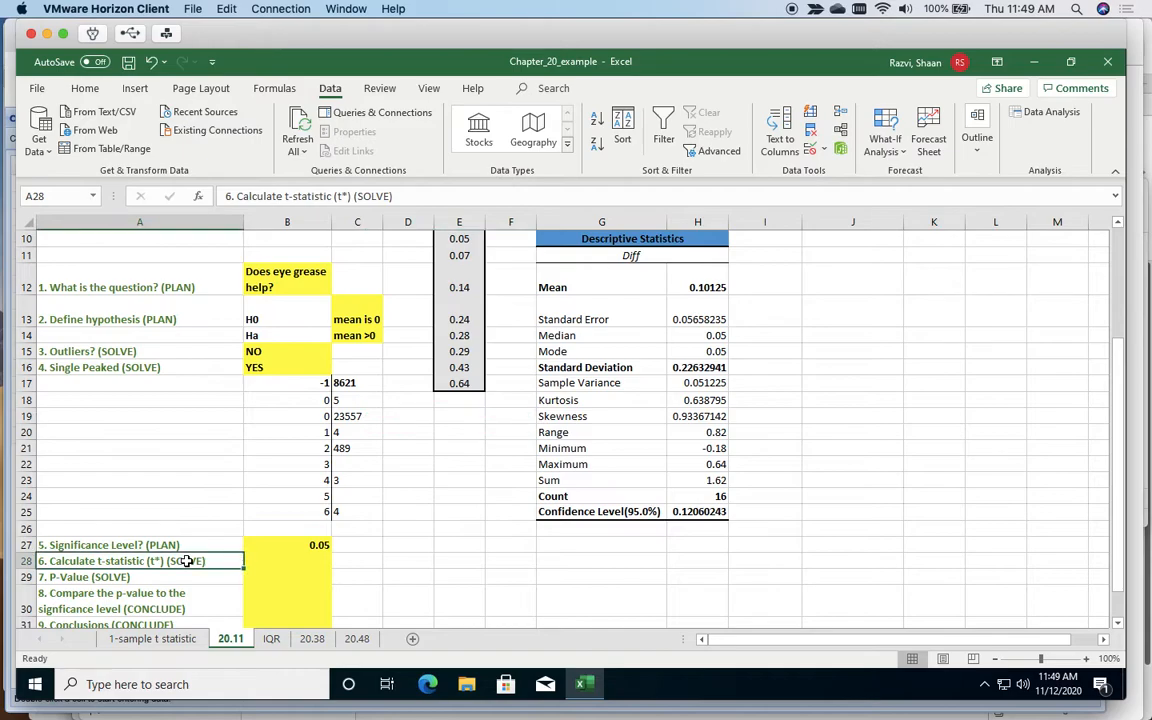
{"action": "left_click", "coordinate": [603, 544]}
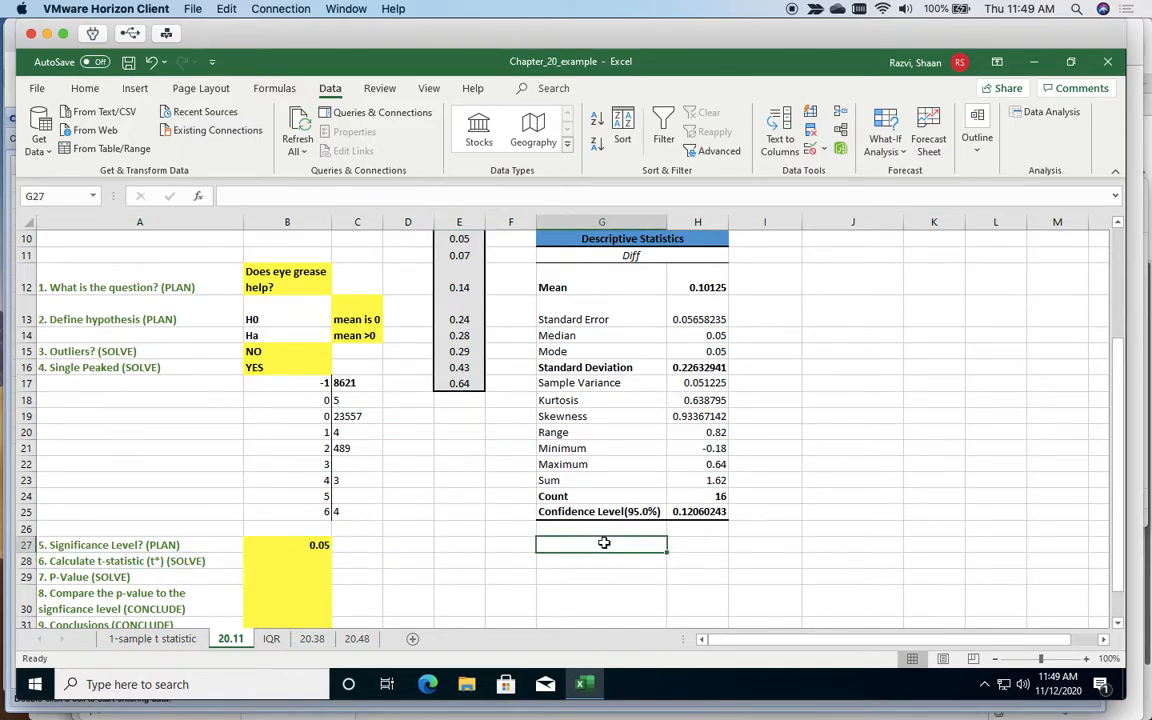
{"action": "type", "text": "t*"}
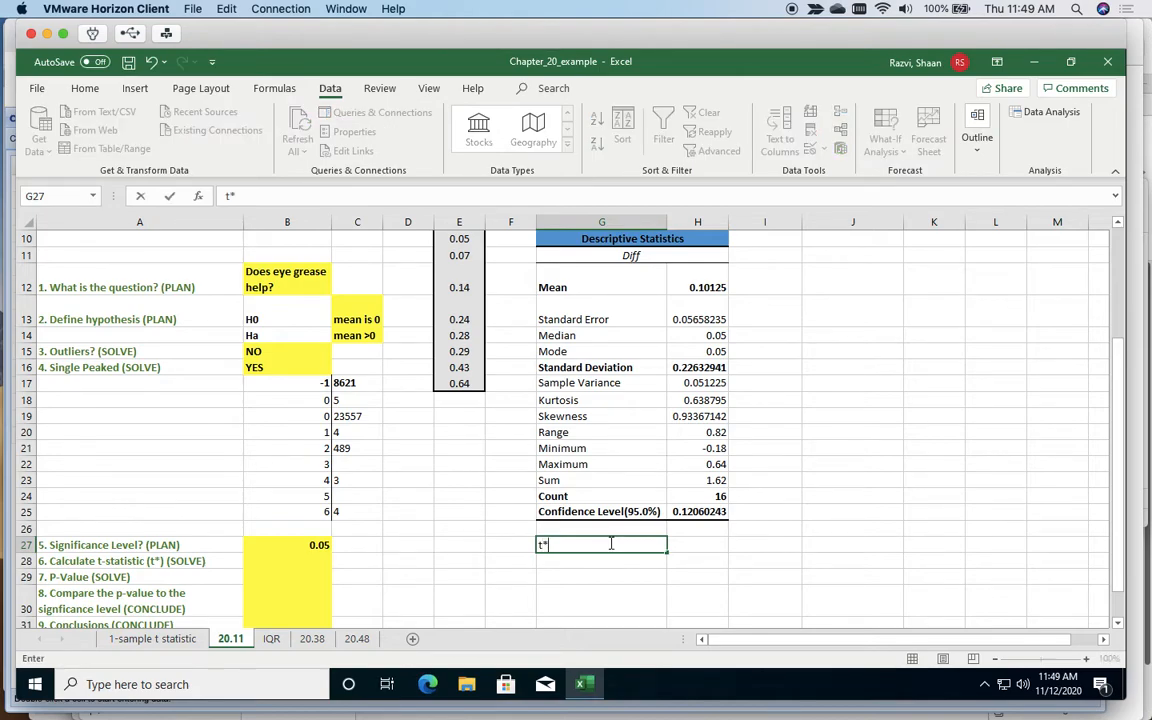
{"action": "scroll", "coordinate": [611, 544], "scroll_direction": "down", "scroll_amount": 2}
{"action": "scroll", "coordinate": [610, 544], "scroll_direction": "up", "scroll_amount": 2}
{"action": "key", "text": "Escape"}
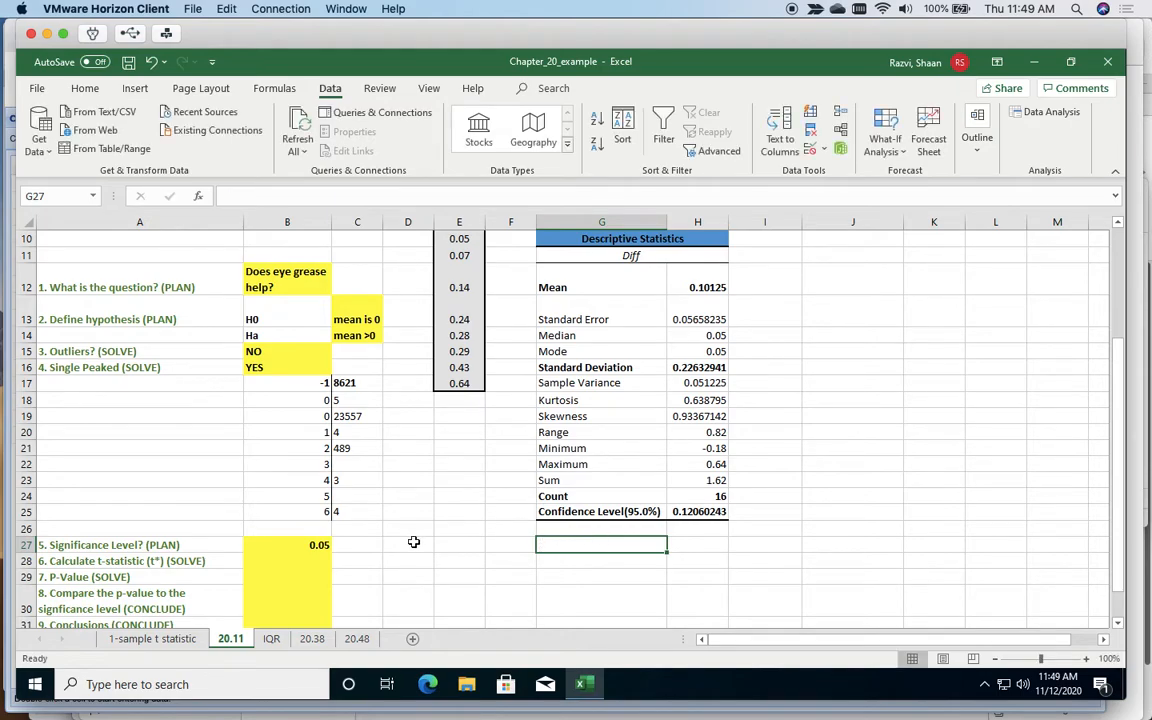
- Calculate the t-statistic in B28 from the mean, standard deviation and count with the formula =(H12-0)/(H16/SQRT(H24))
{"action": "left_click", "coordinate": [300, 561]}
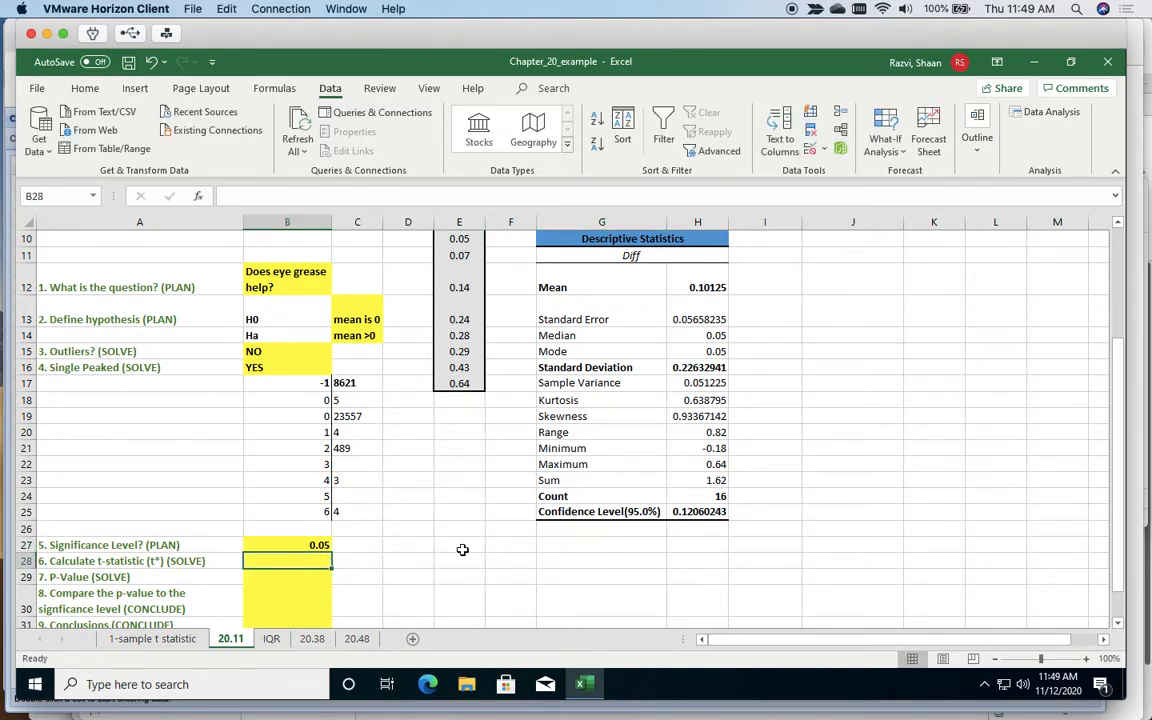
{"action": "type", "text": "="}
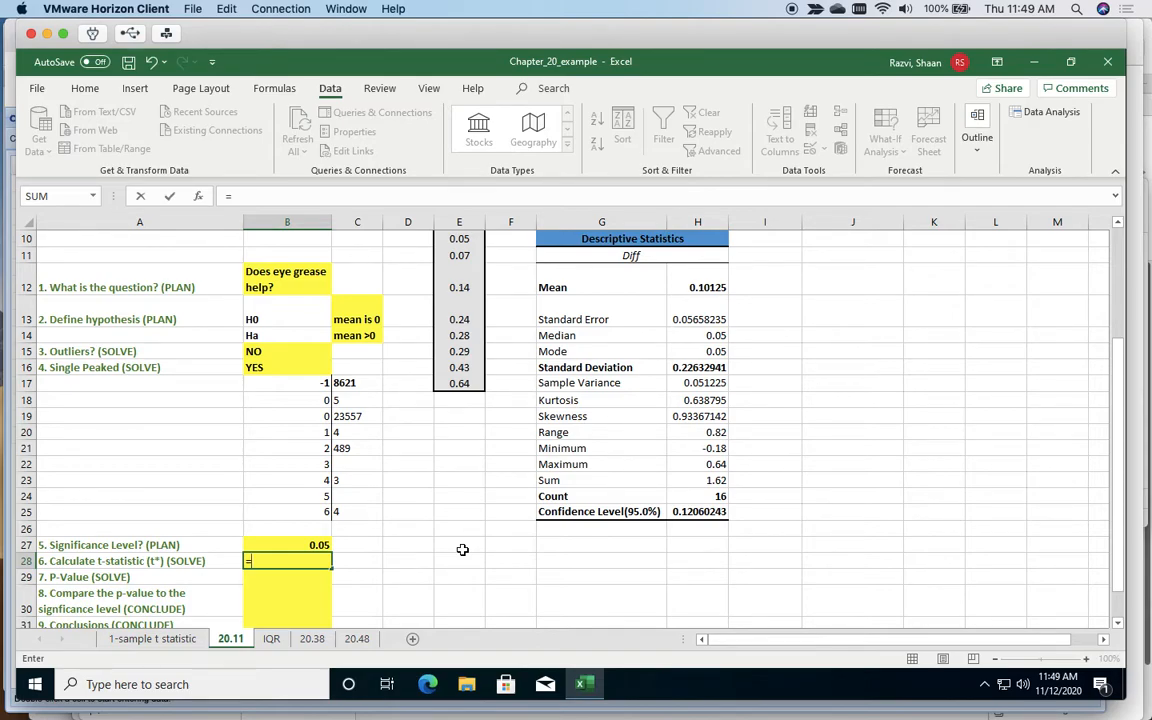
{"action": "left_click", "coordinate": [707, 286]}
{"action": "type", "text": "-0"}
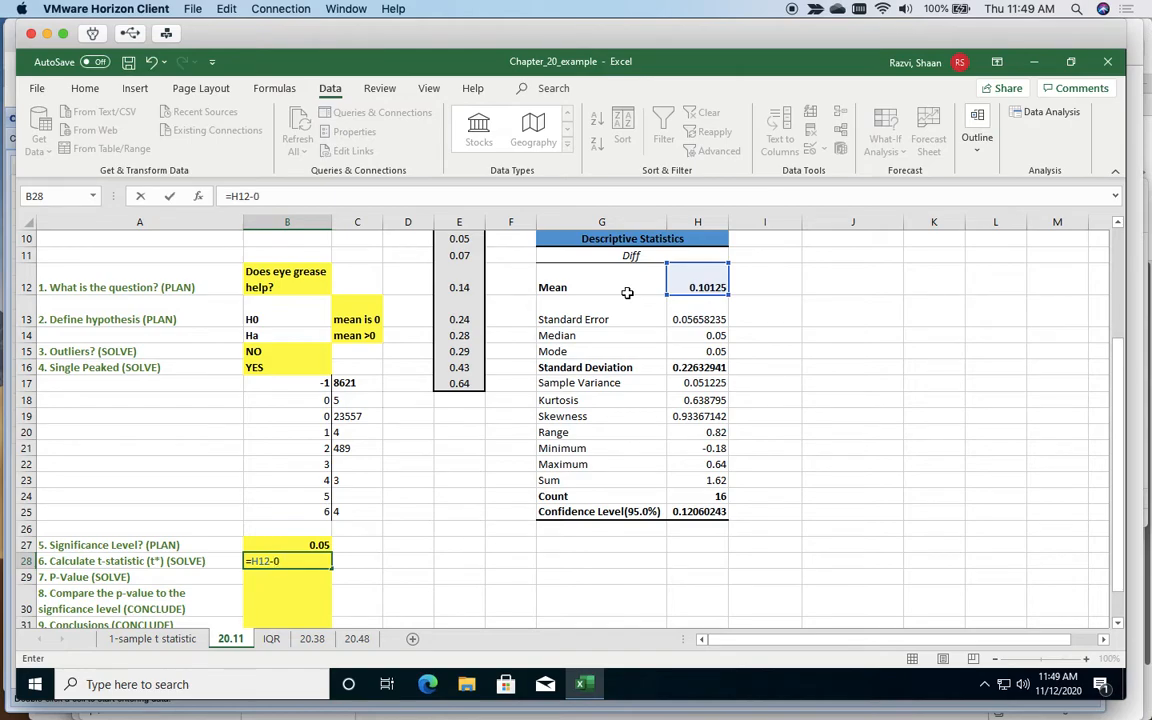
{"action": "left_click", "coordinate": [250, 561]}
{"action": "type", "text": "("}
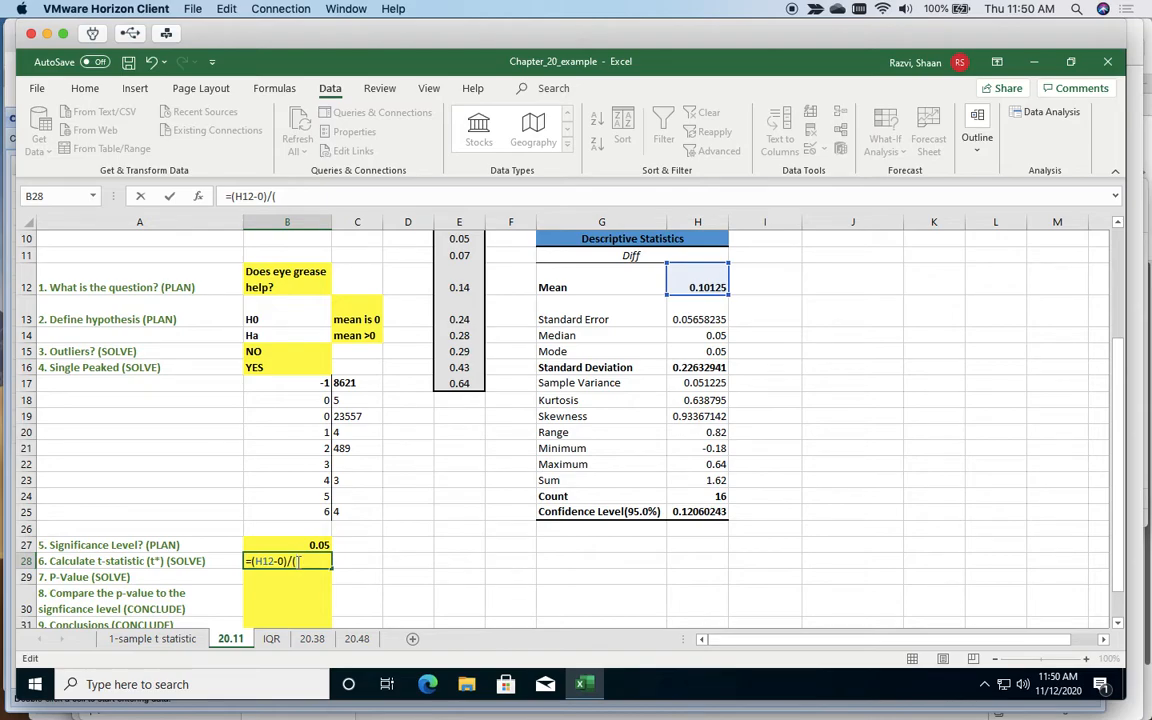
{"action": "type", "text": ")/("}
{"action": "left_click", "coordinate": [681, 368]}
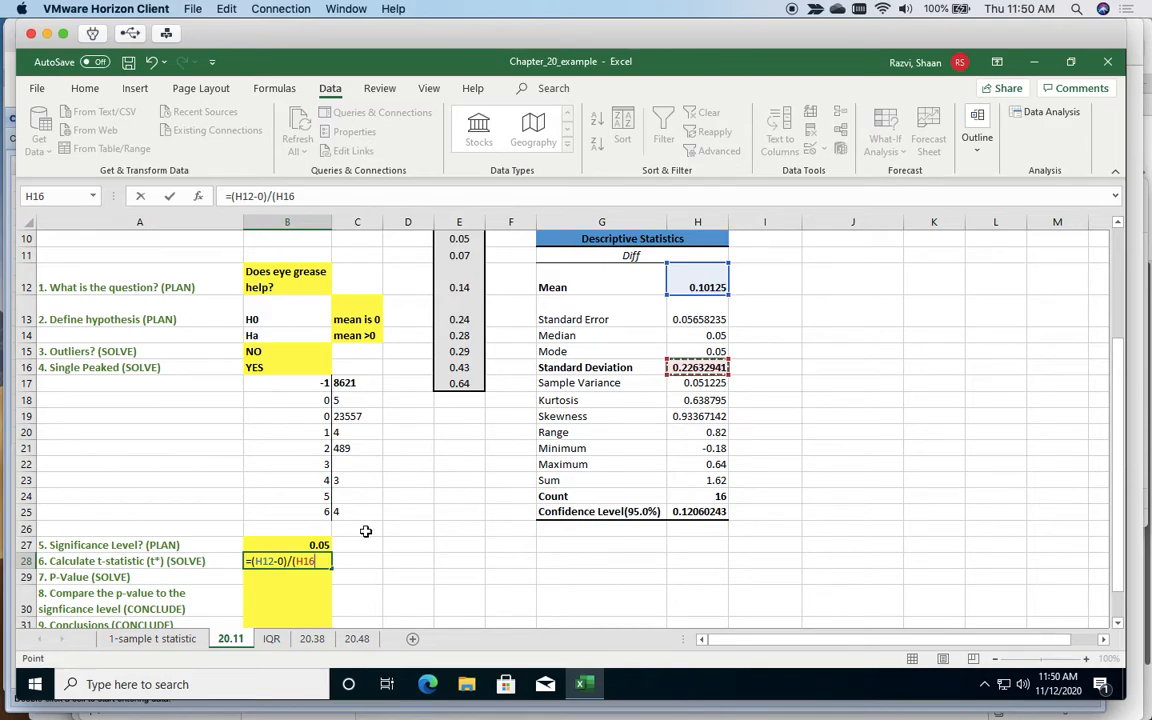
{"action": "type", "text": "/sq"}
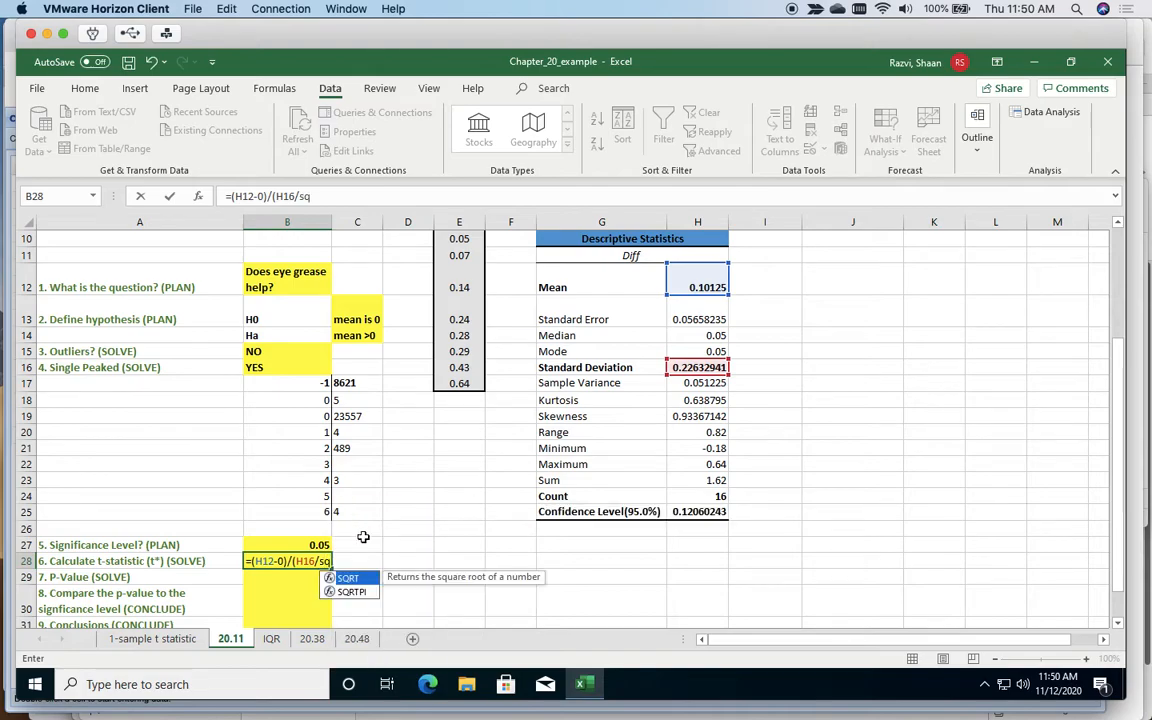
{"action": "double_click", "coordinate": [343, 578]}
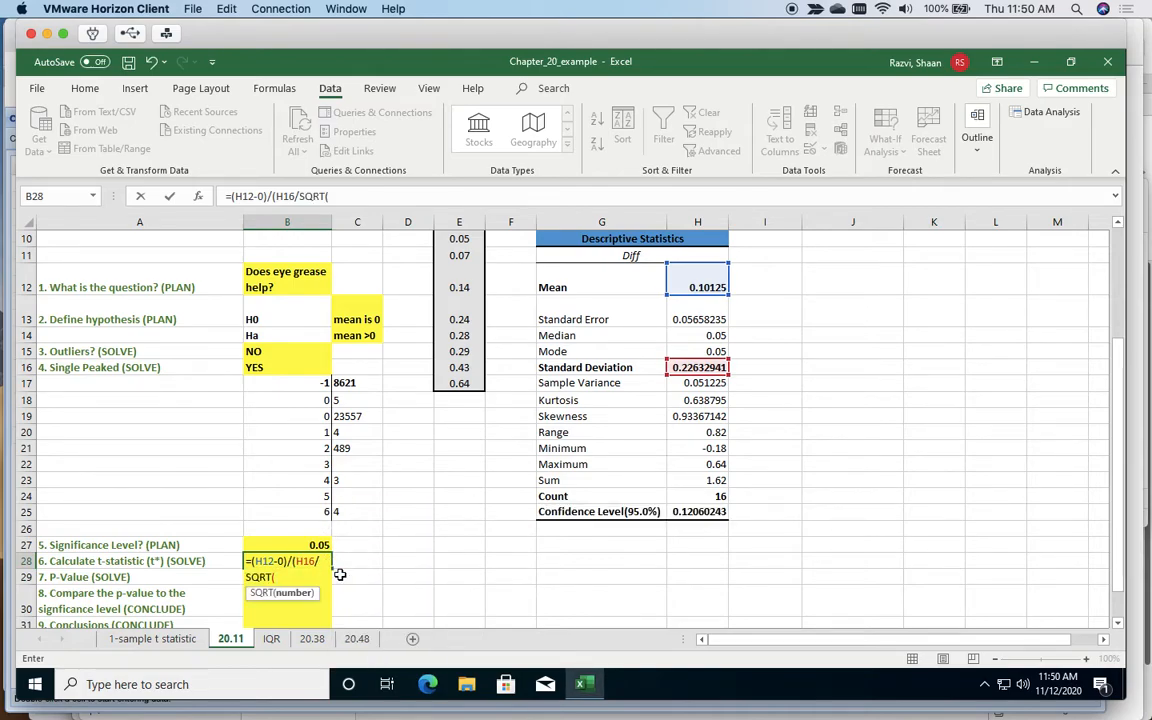
{"action": "left_click", "coordinate": [676, 498]}
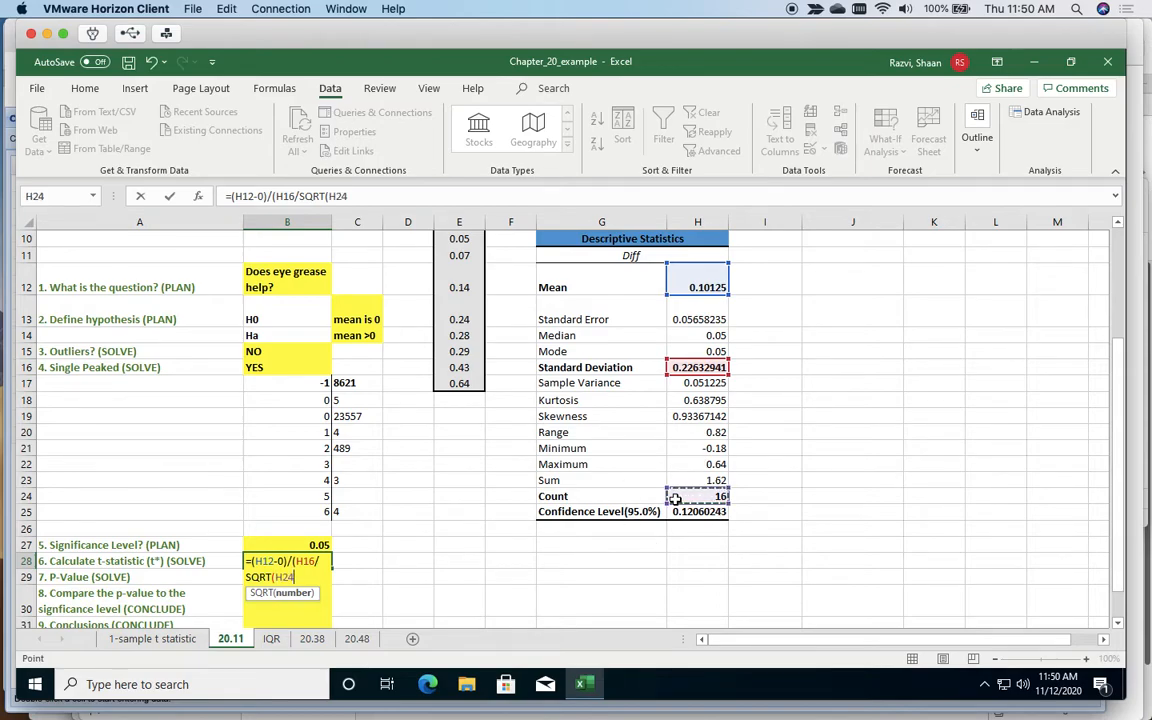
{"action": "type", "text": "))"}
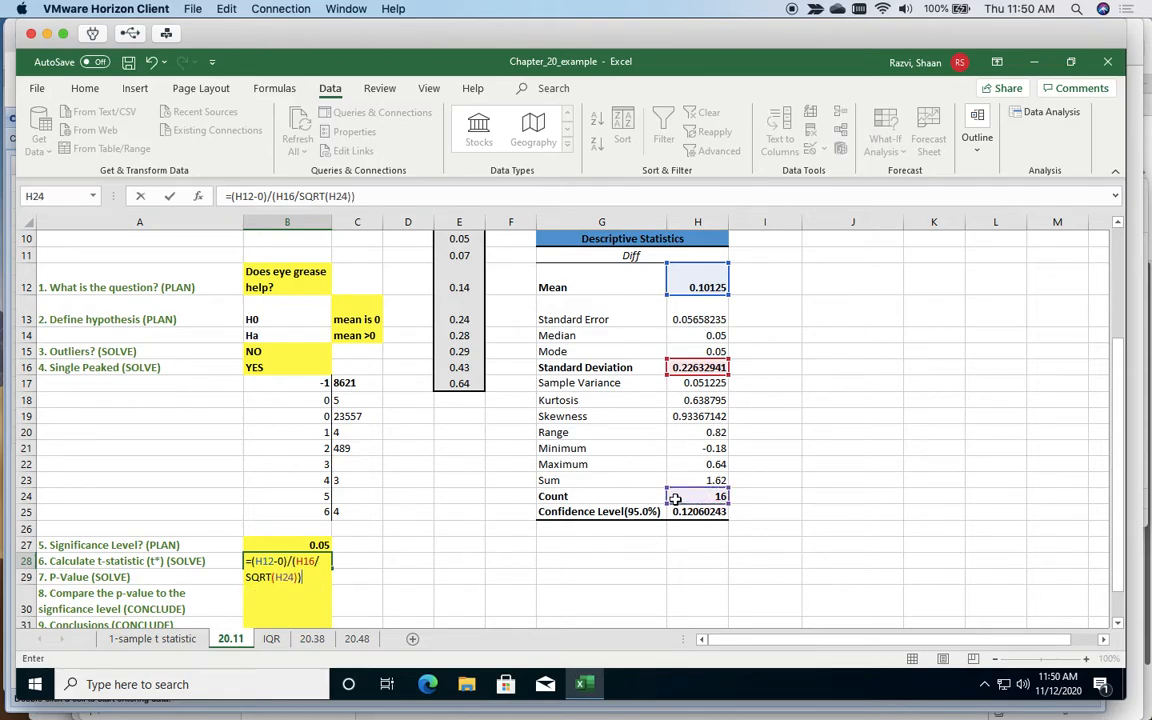
{"action": "key", "text": "Return"}
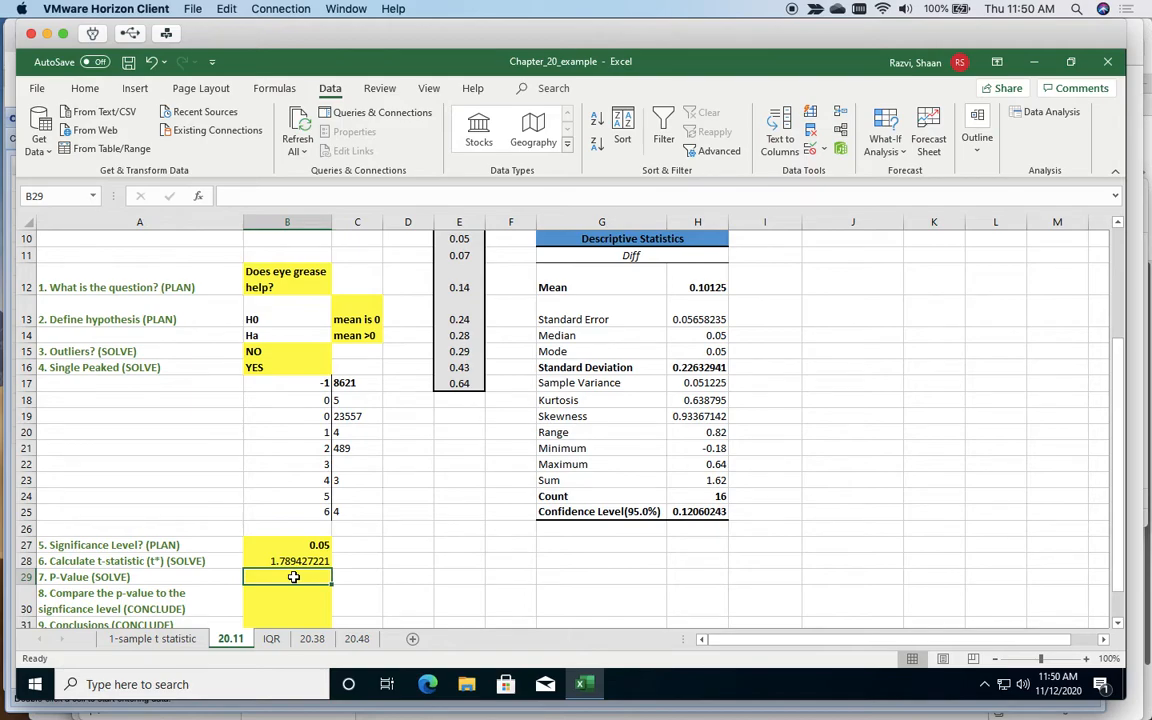
- Calculate the right-tailed P-value in B29 from the t-statistic and count with the formula =T.DIST.RT(B28,(H24-1))
{"action": "type", "text": "="}
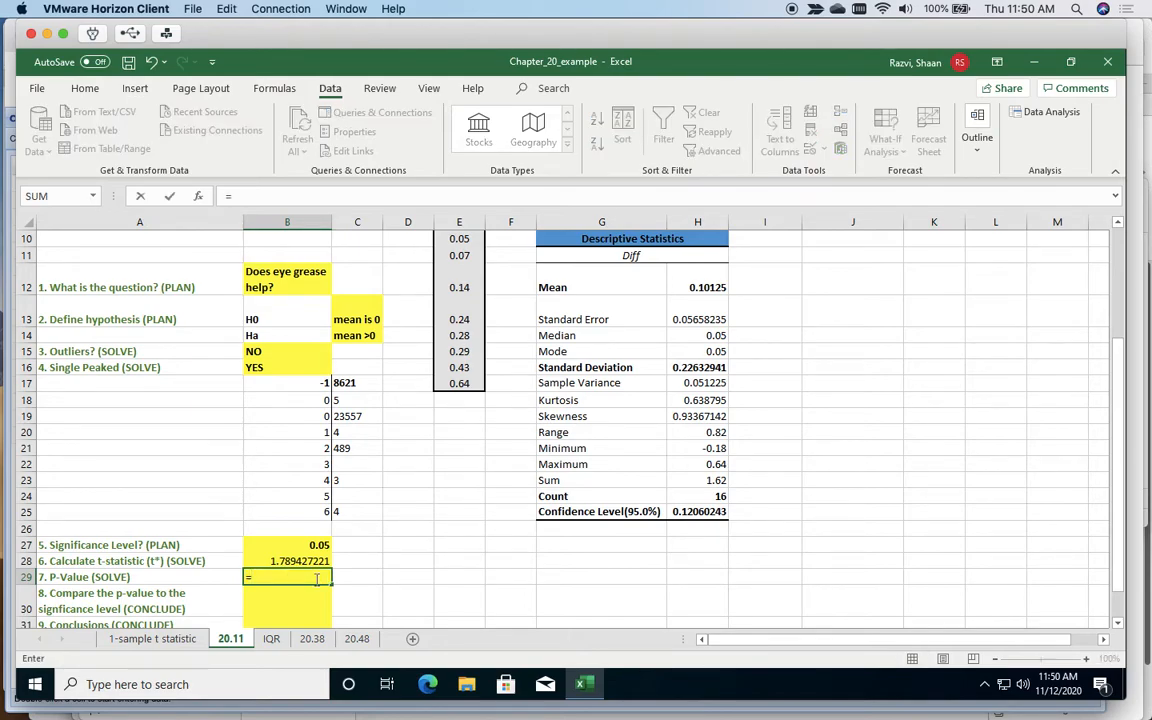
{"action": "type", "text": "T"}
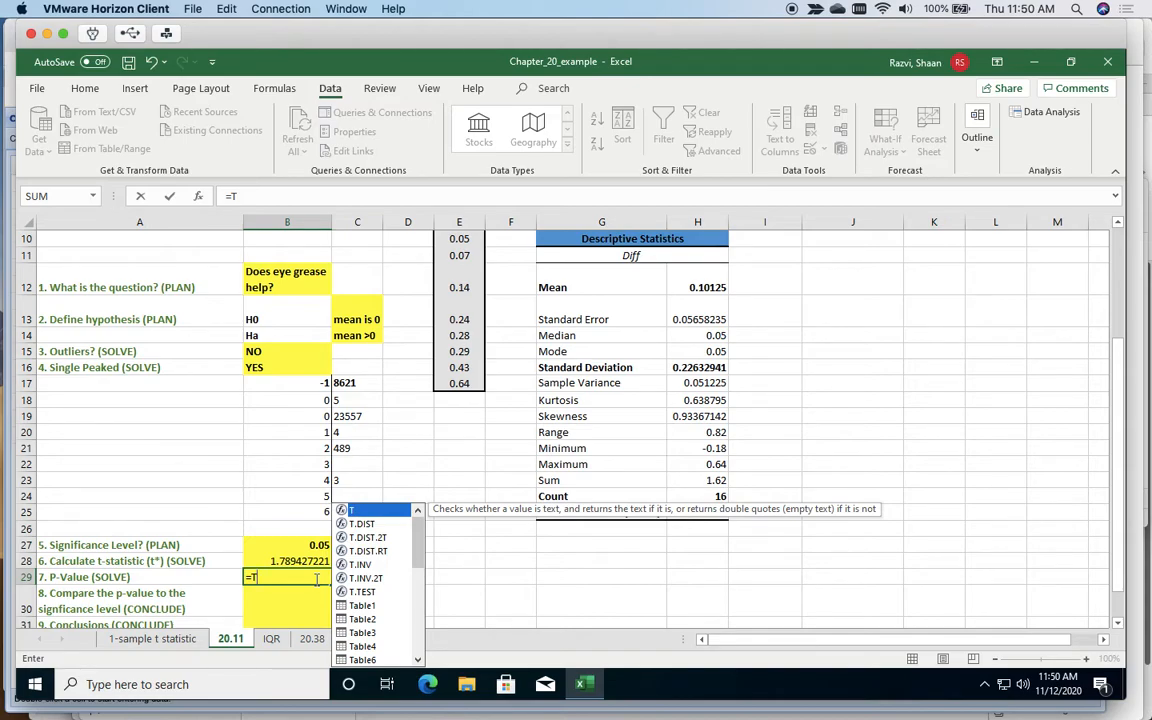
{"action": "key", "text": "Down"}
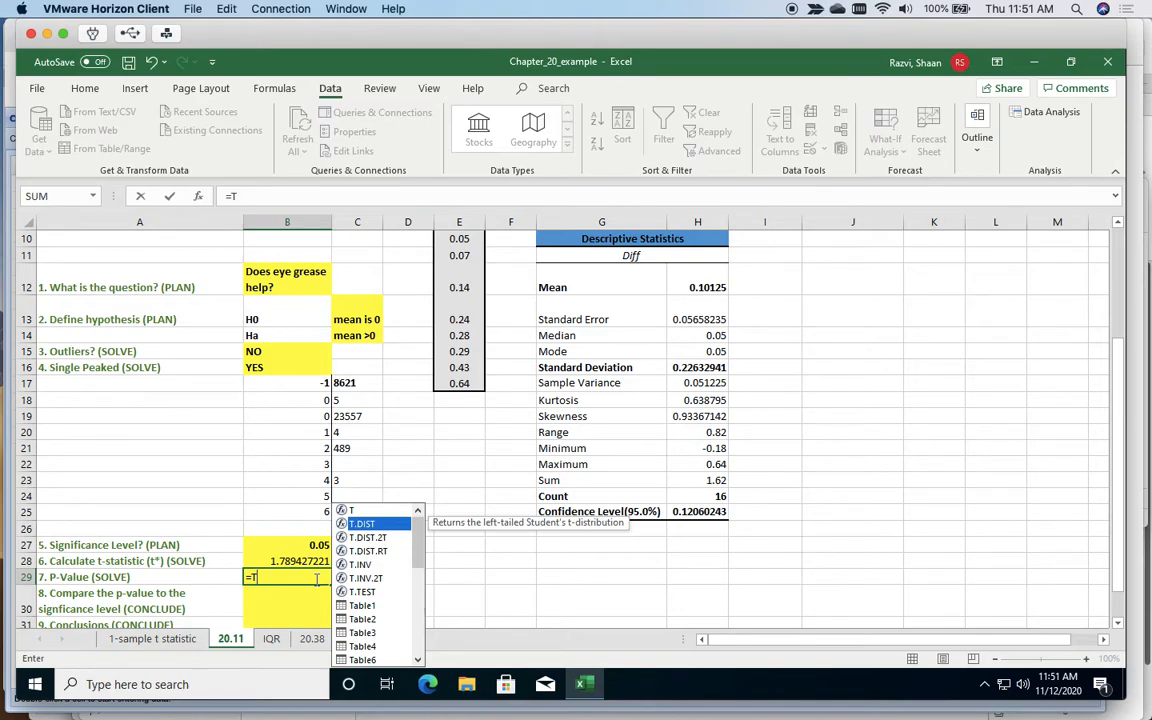
{"action": "key", "text": "Down"}
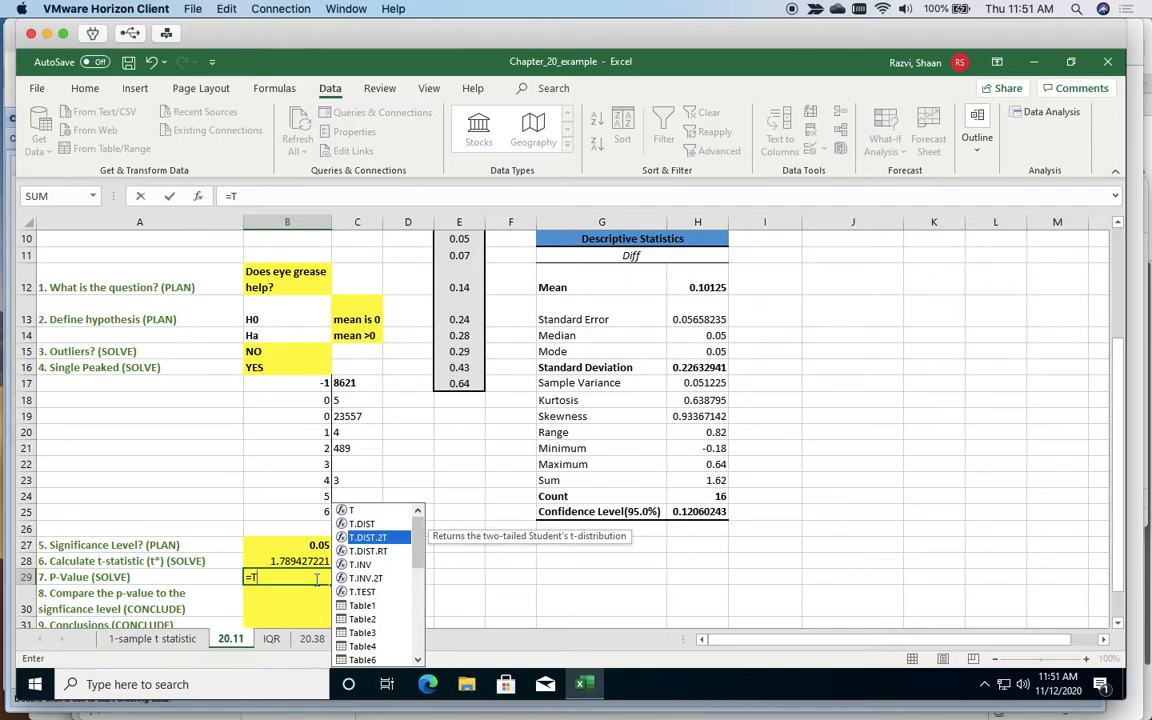
{"action": "key", "text": "Down"}
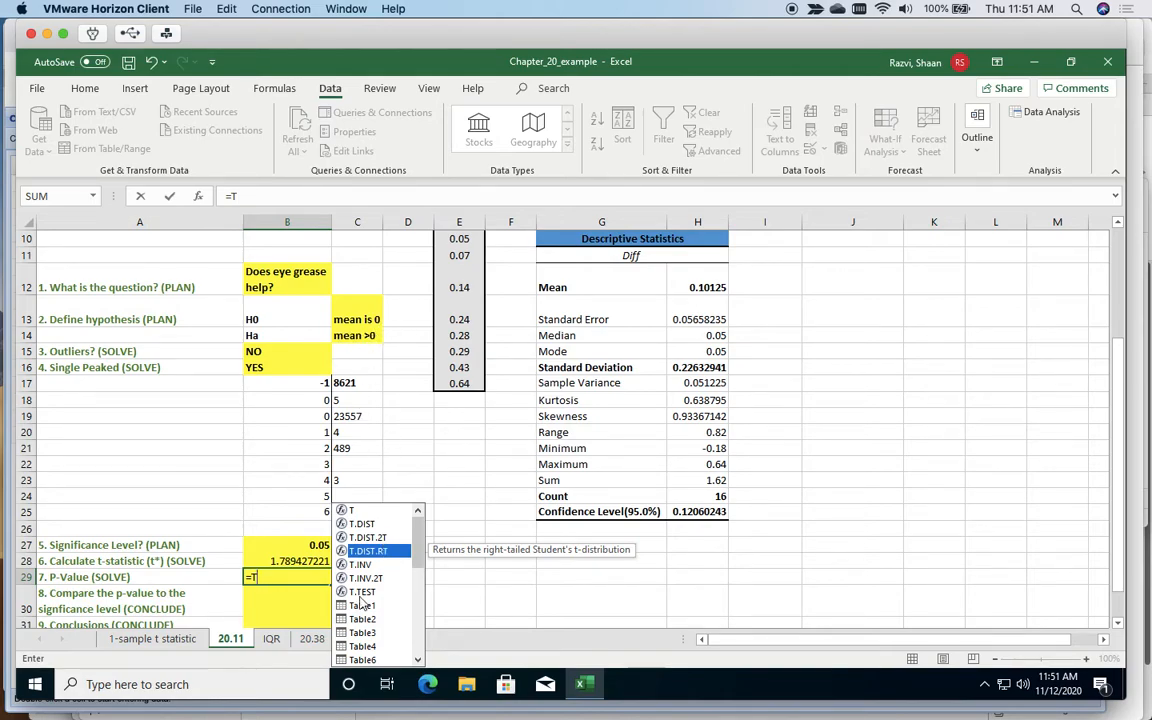
{"action": "double_click", "coordinate": [381, 556]}
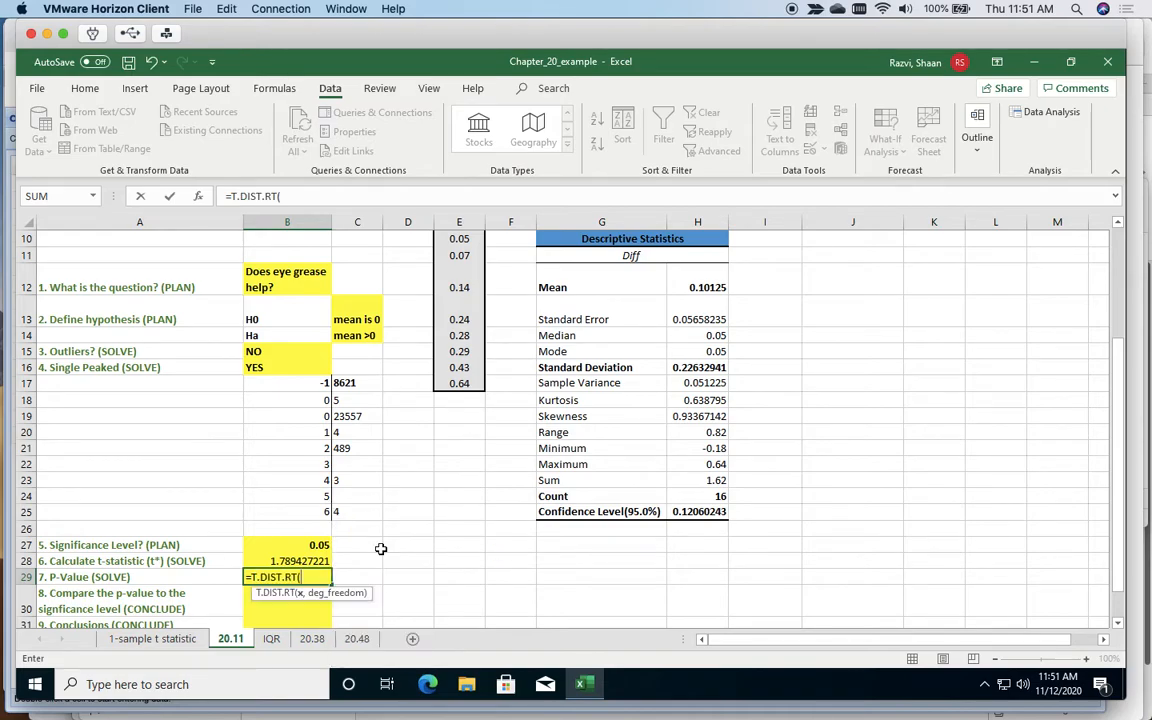
{"action": "left_click", "coordinate": [313, 562]}
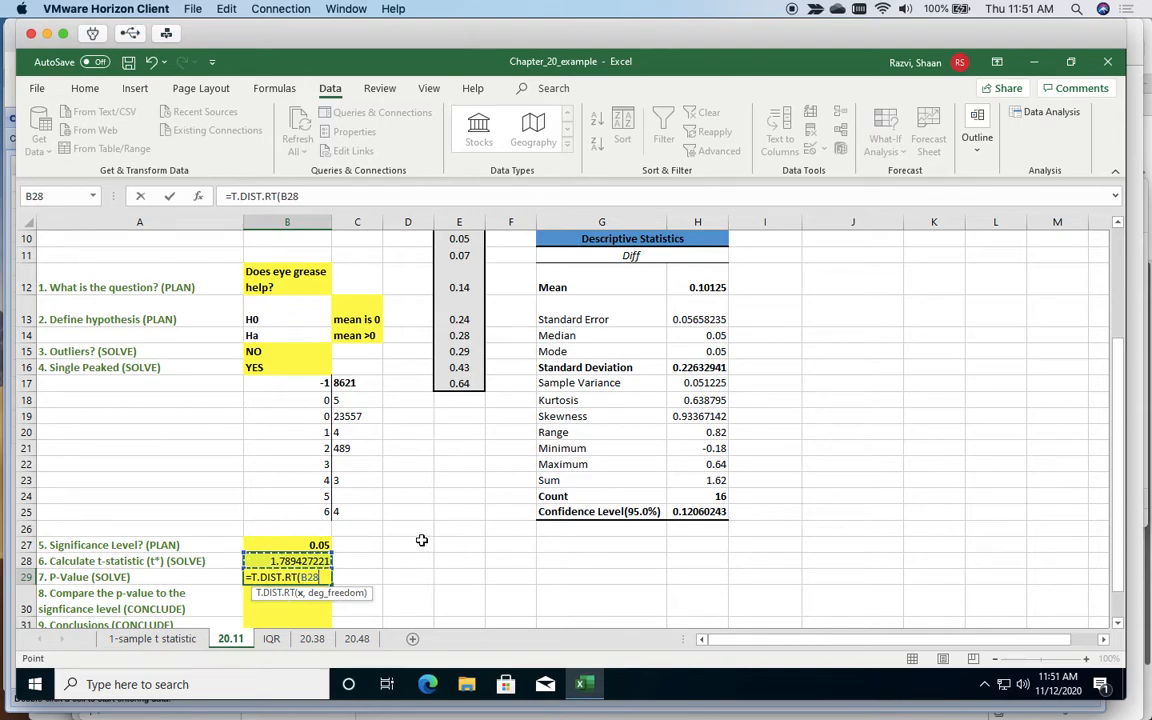
{"action": "type", "text": ","}
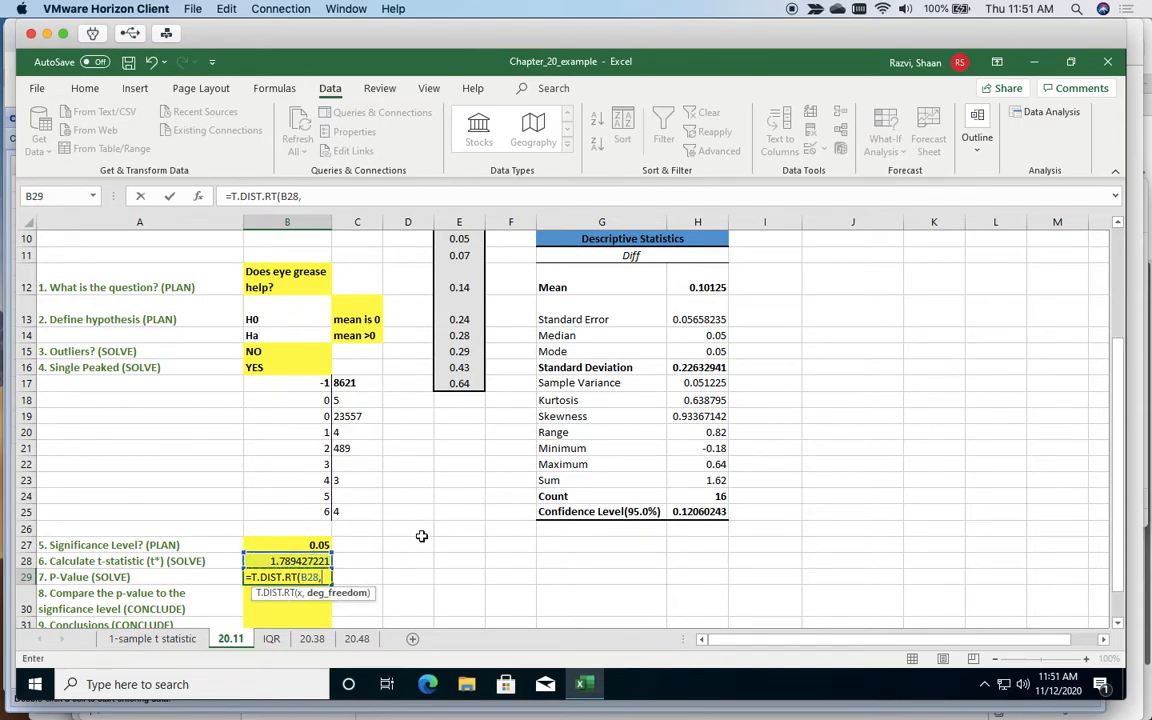
{"action": "type", "text": "("}
{"action": "left_click", "coordinate": [681, 496]}
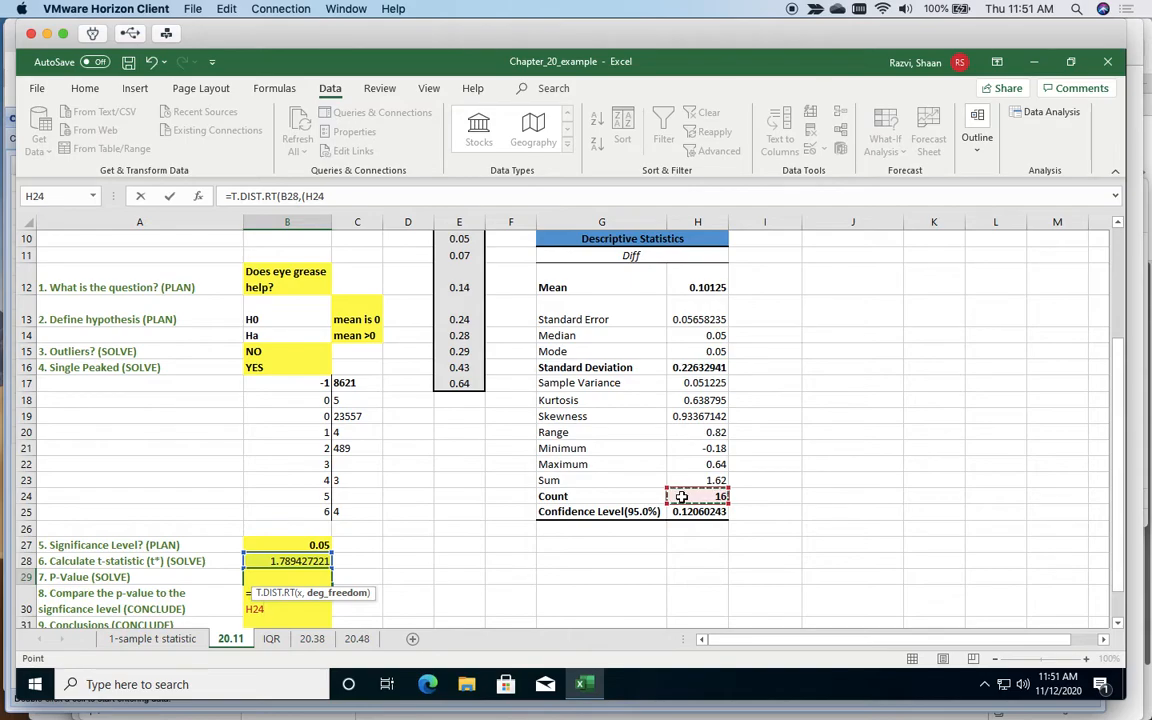
{"action": "type", "text": "-"}
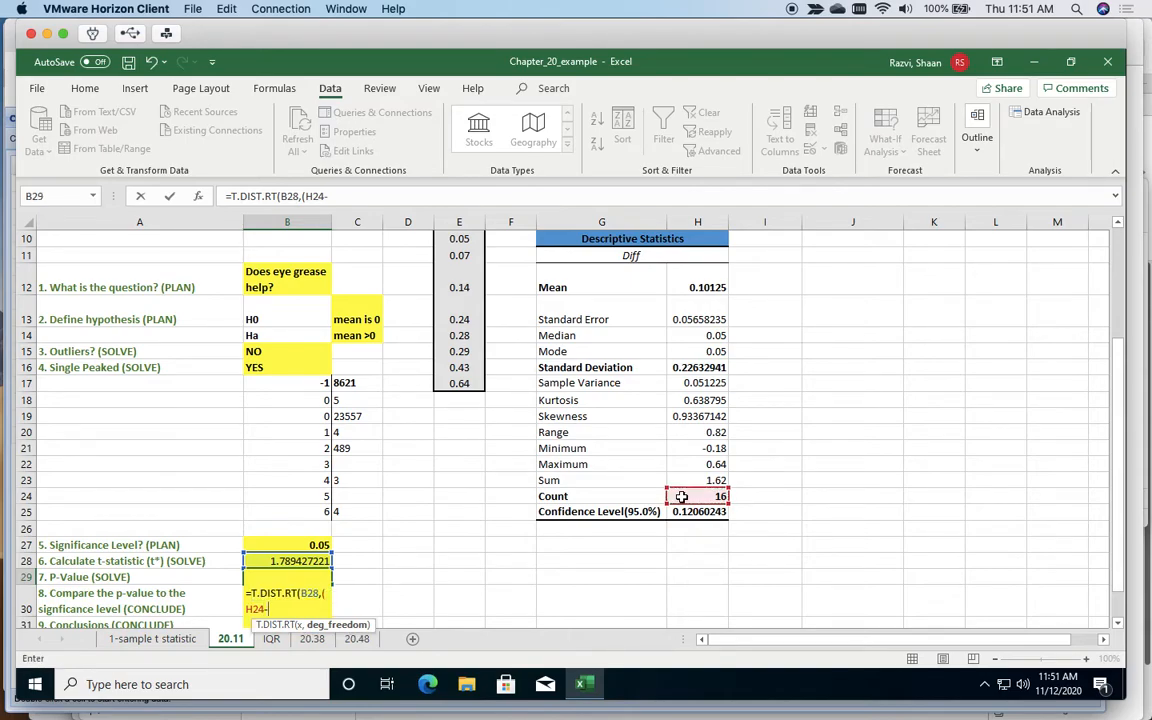
{"action": "type", "text": "1))"}
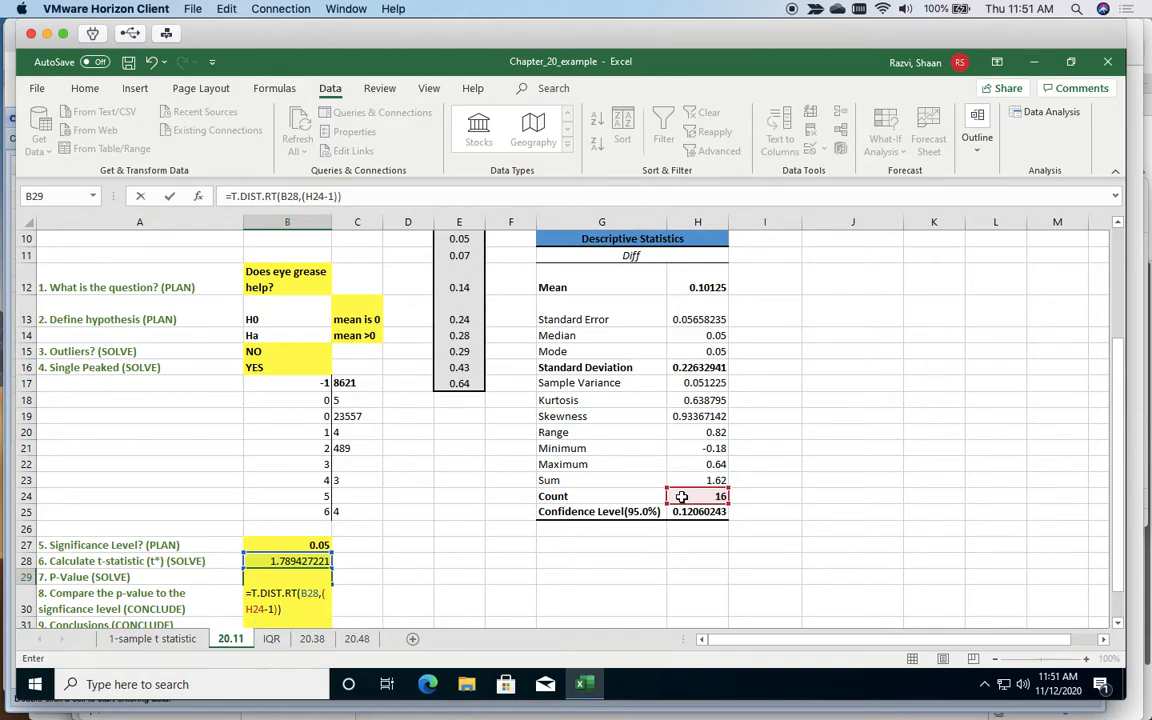
{"action": "key", "text": "Return"}
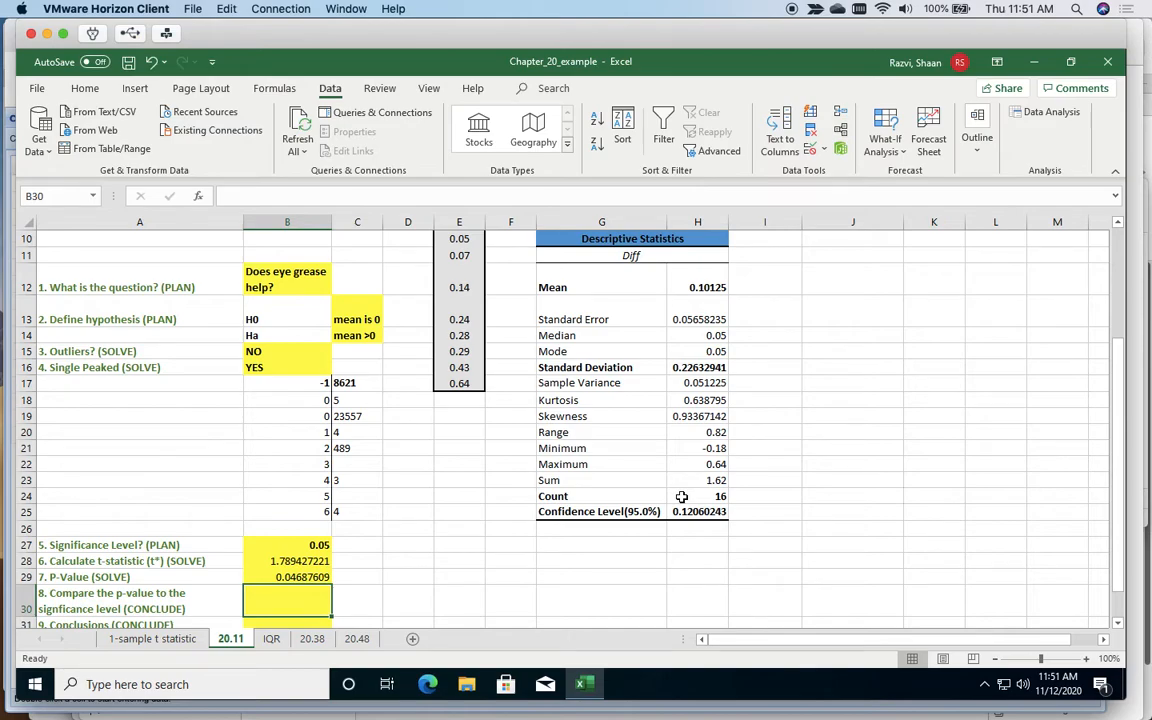
- Compare the P-value with the significance level and answer in B30: "Reject H0. Sufficient evidence to support Ha."
{"action": "left_click", "coordinate": [280, 574]}
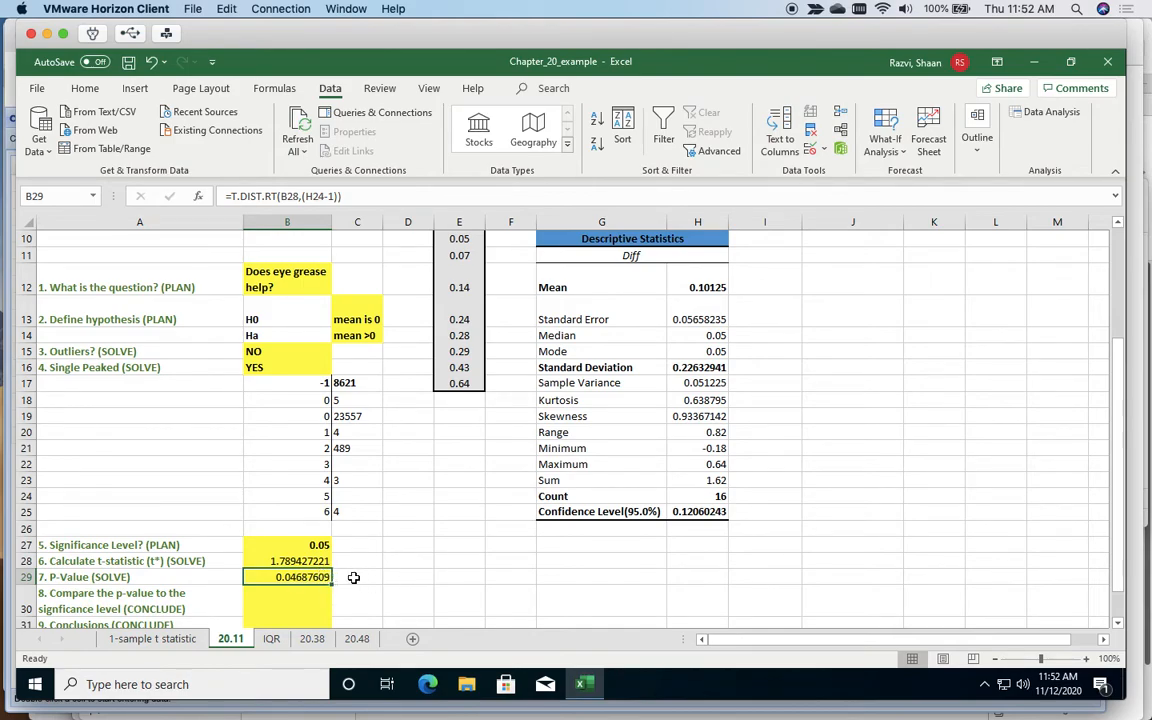
{"action": "left_click", "coordinate": [290, 545]}
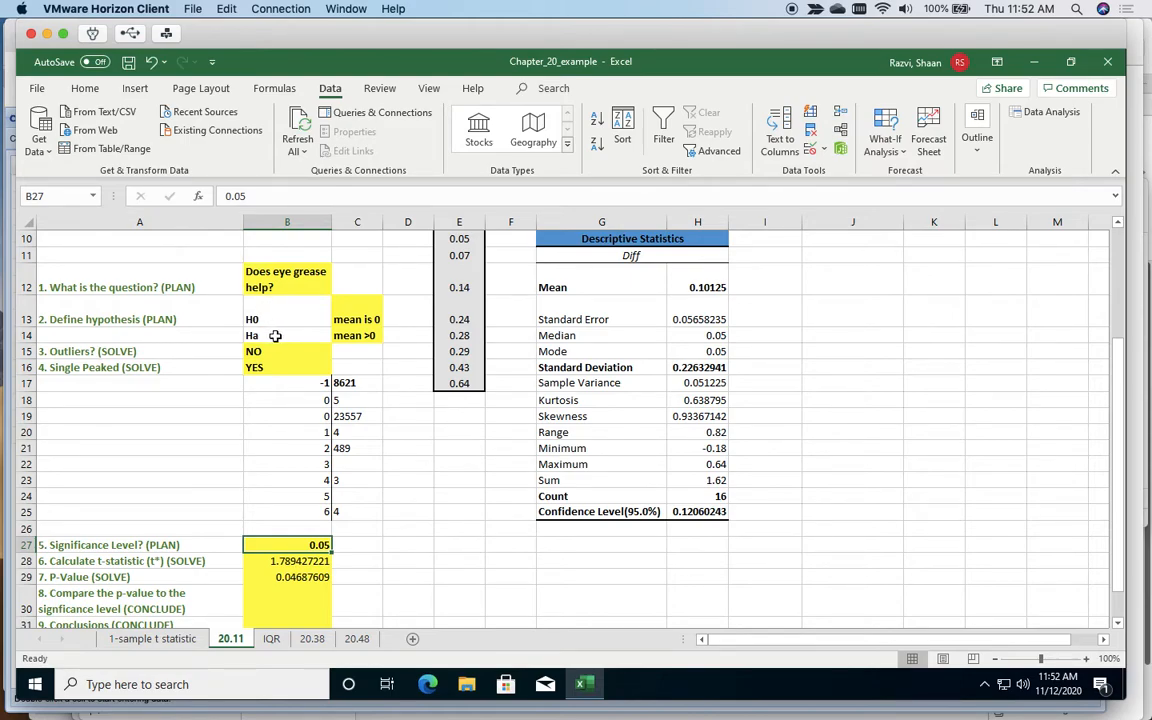
{"action": "scroll", "coordinate": [274, 336], "scroll_direction": "down", "scroll_amount": 3}
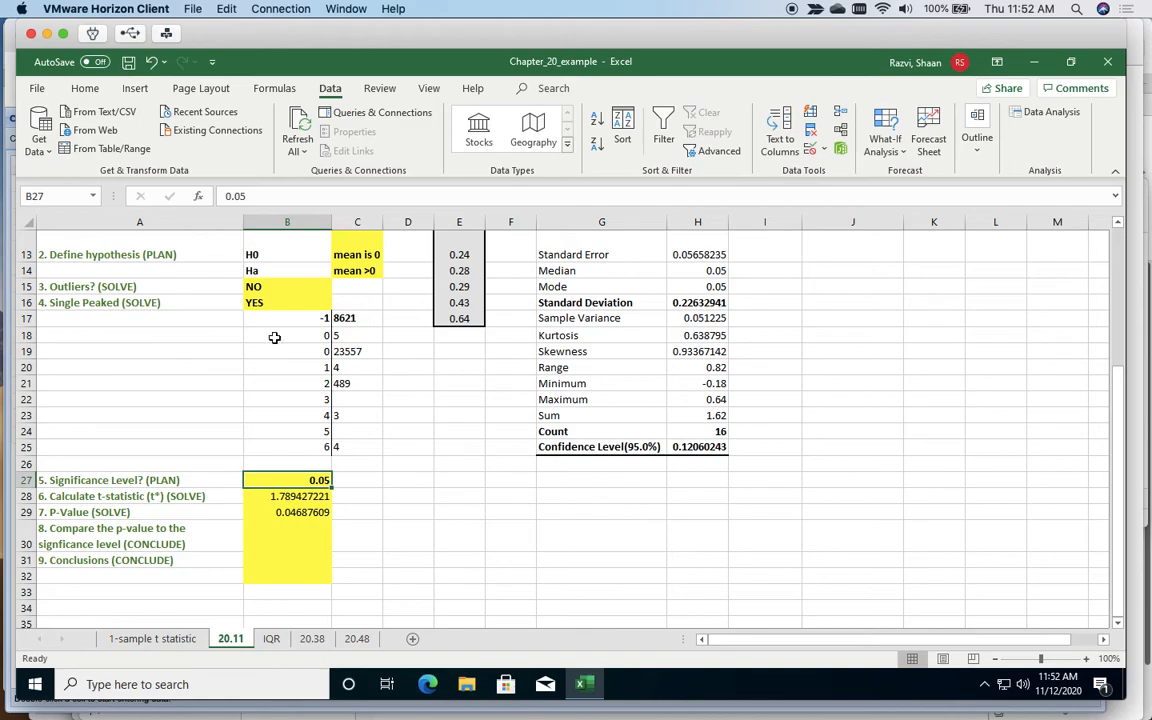
{"action": "left_click", "coordinate": [292, 535]}
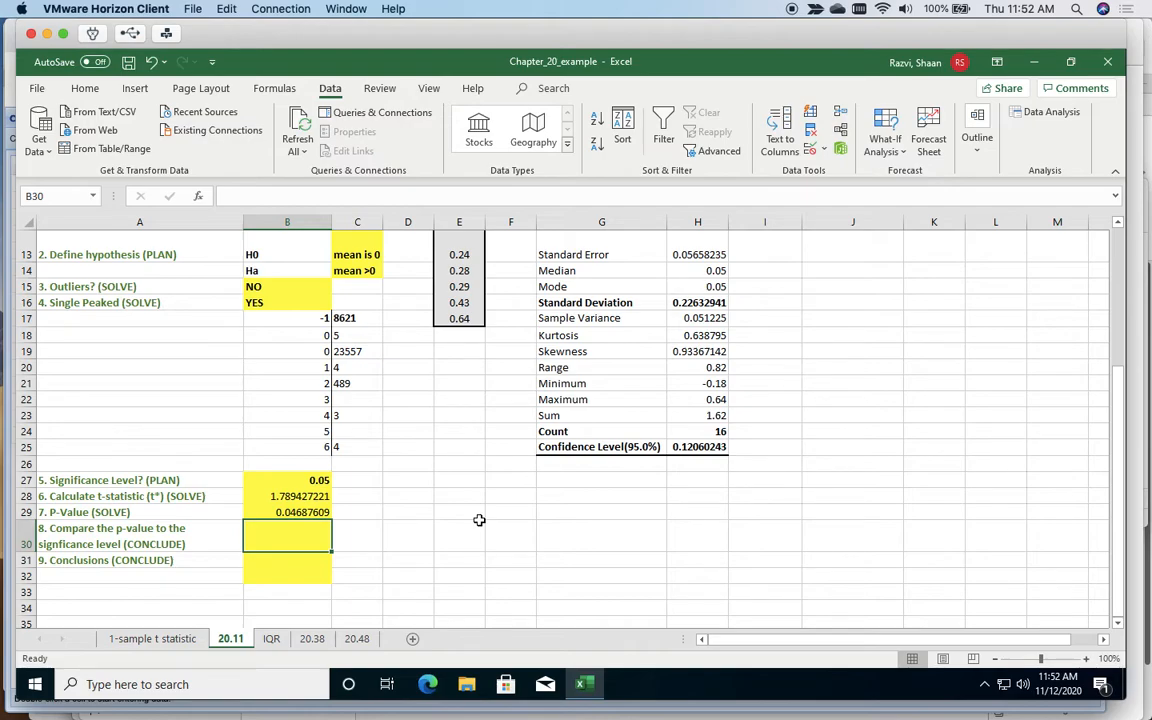
{"action": "type", "text": "Reject nu"}
{"action": "key", "text": "BackSpace"}
{"action": "key", "text": "BackSpace"}
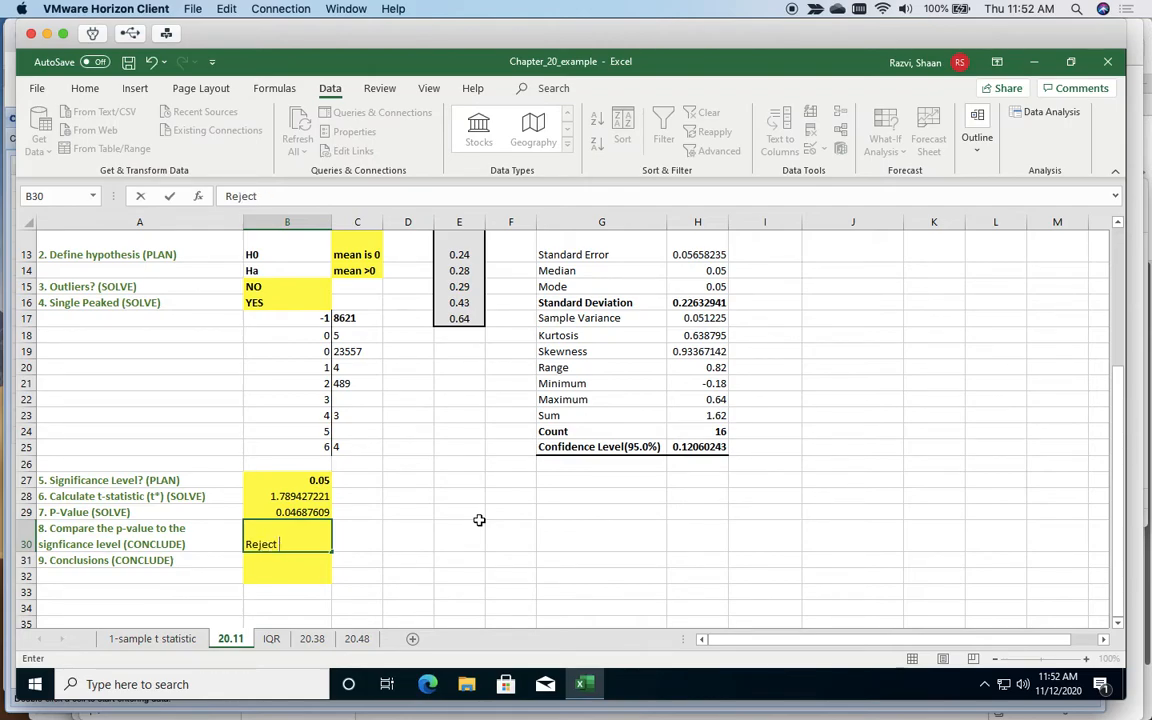
{"action": "type", "text": "H0.  Sufficient evid"}
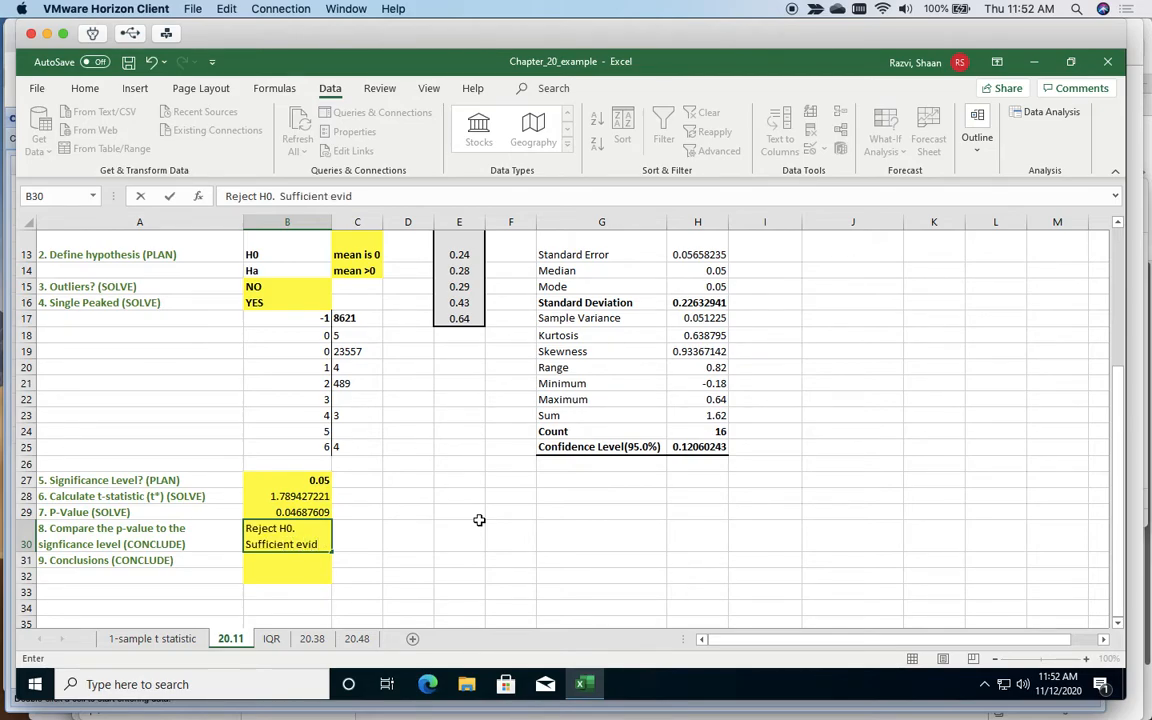
{"action": "type", "text": "ence to support "}
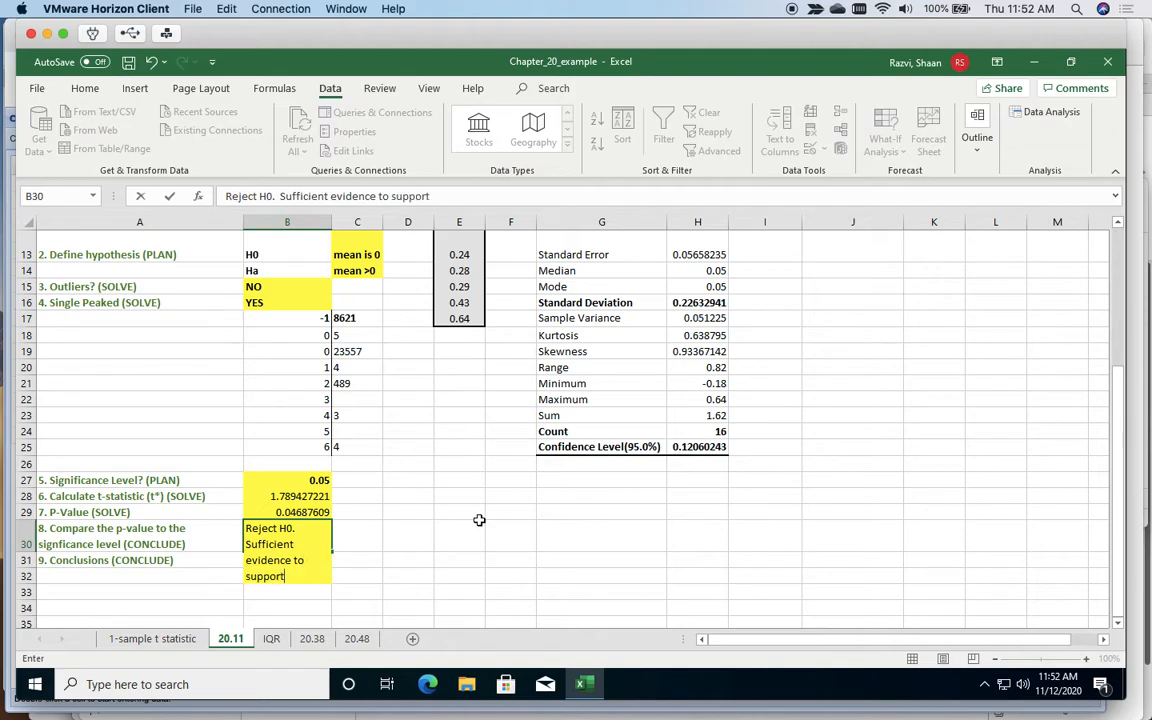
{"action": "type", "text": "Ha."}
{"action": "key", "text": "Return"}
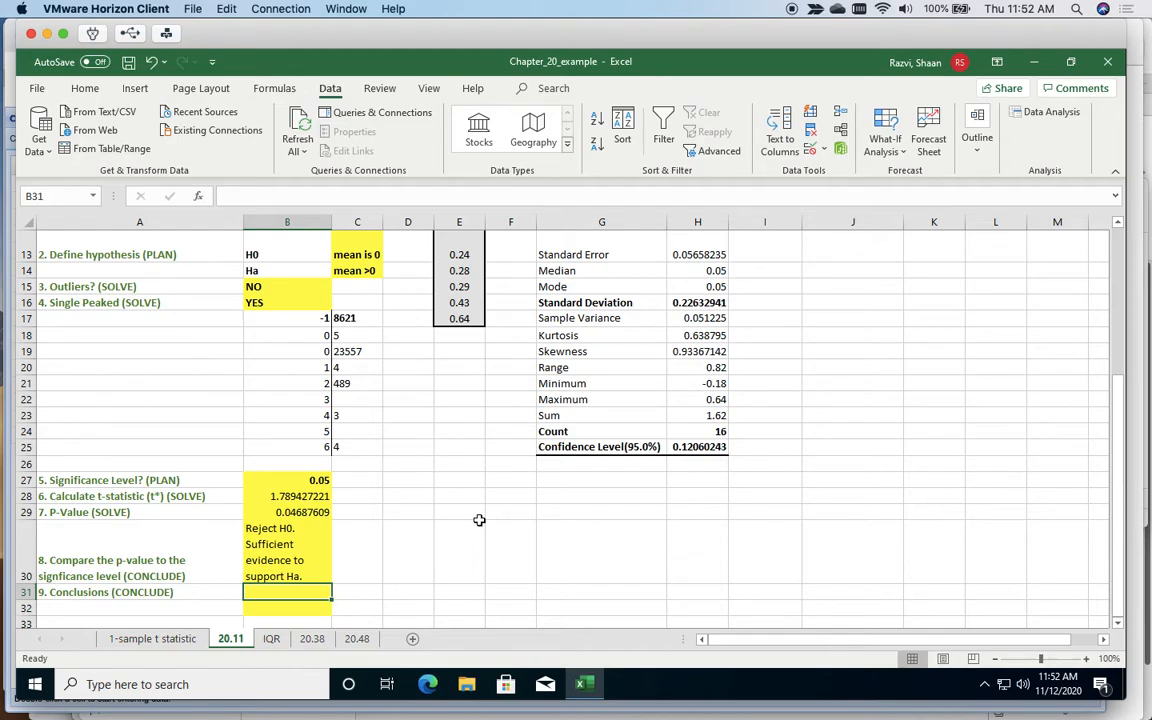
- Enter the conclusion "Eye grease works." in B31
{"action": "type", "text": "Eye"}
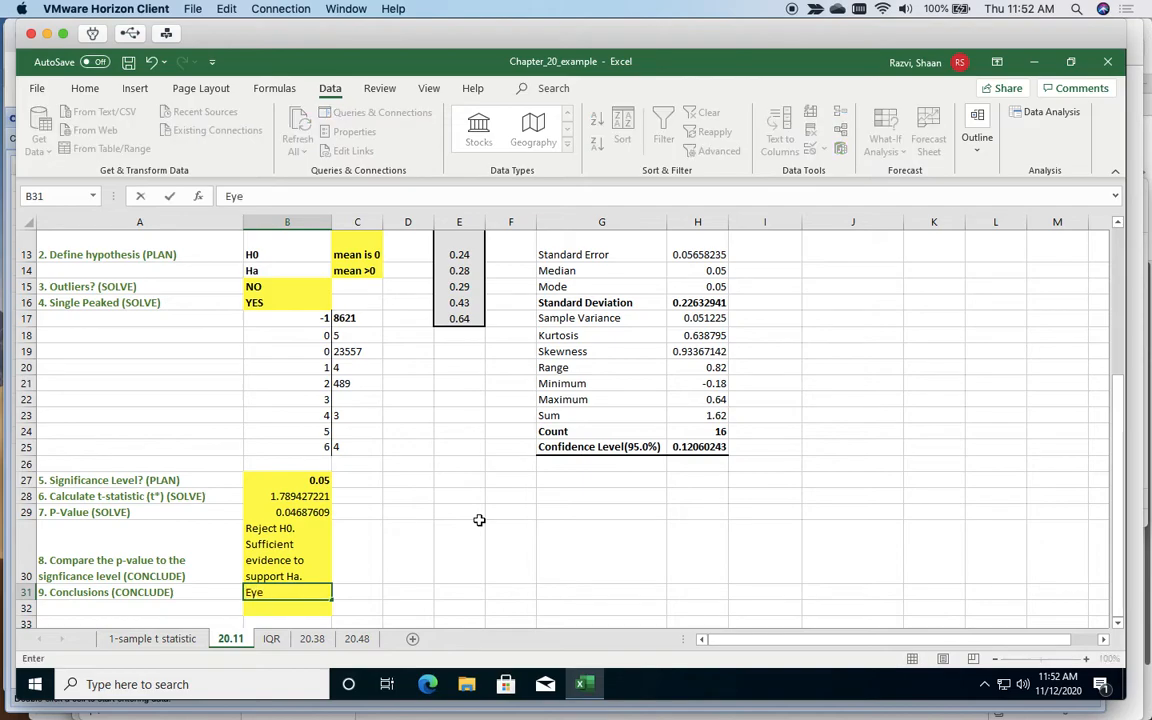
{"action": "type", "text": " grease works."}
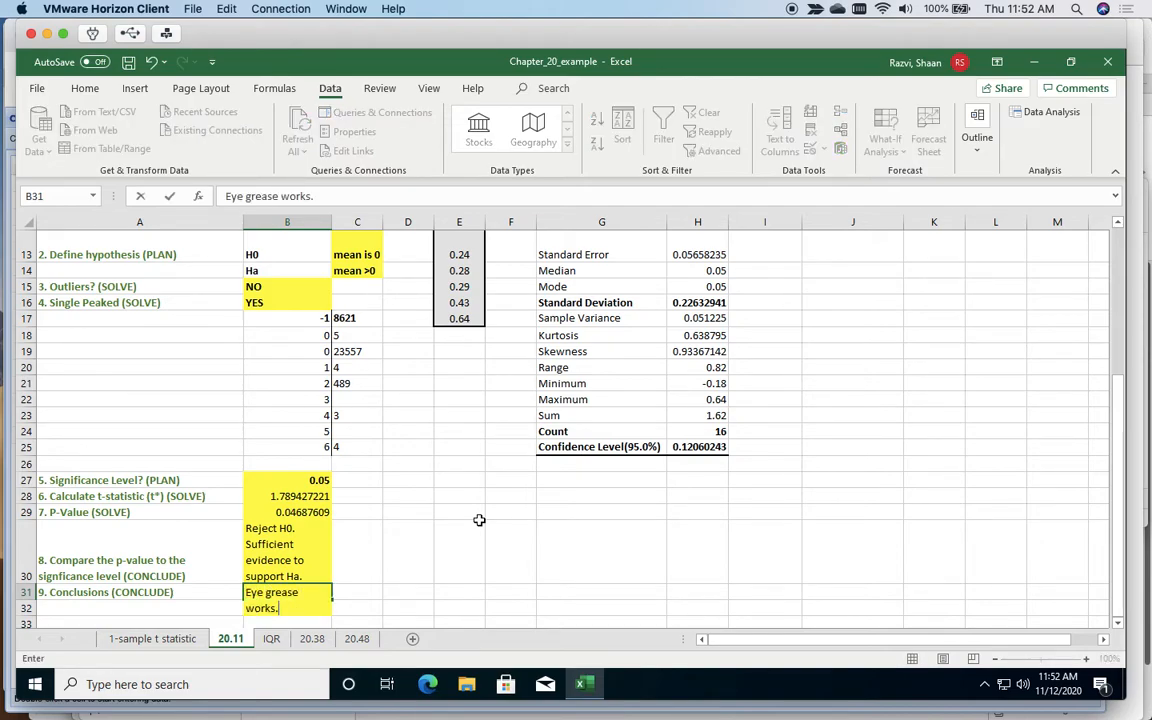
{"action": "key", "text": "Return"}
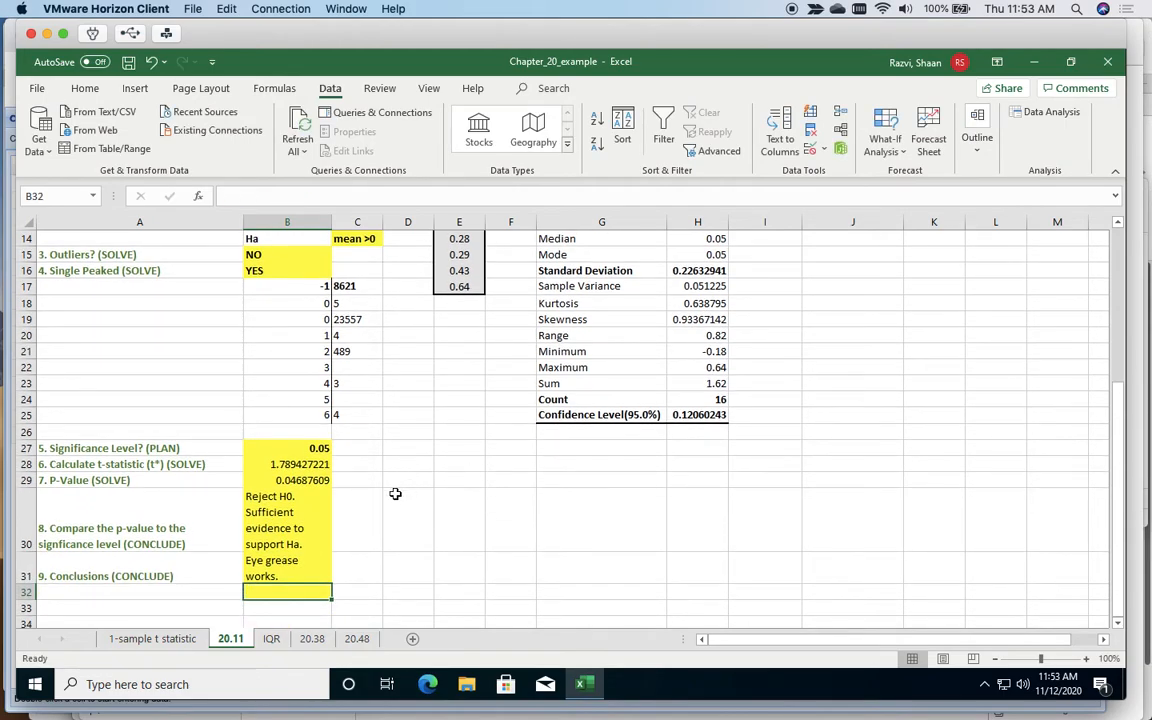
- Switch to CrunchIt in Chrome and start a 1-sample t test with the Diff column as the sample
{"action": "key", "text": "super+Tab"}
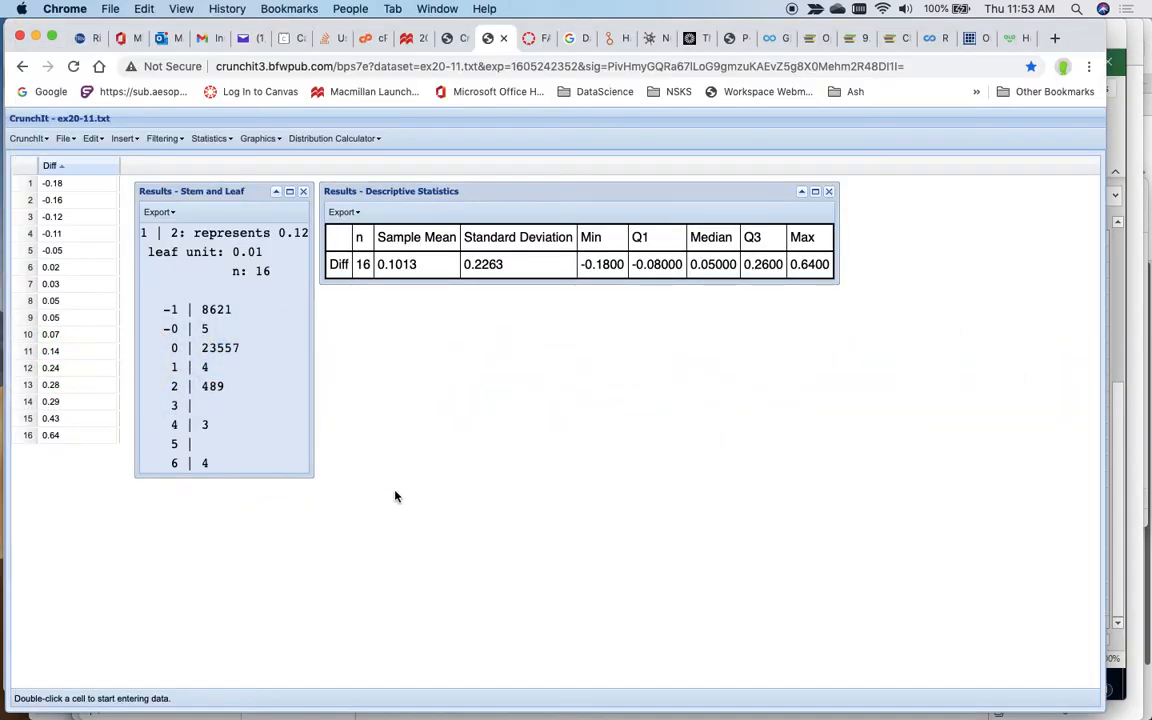
{"action": "left_click", "coordinate": [209, 139]}
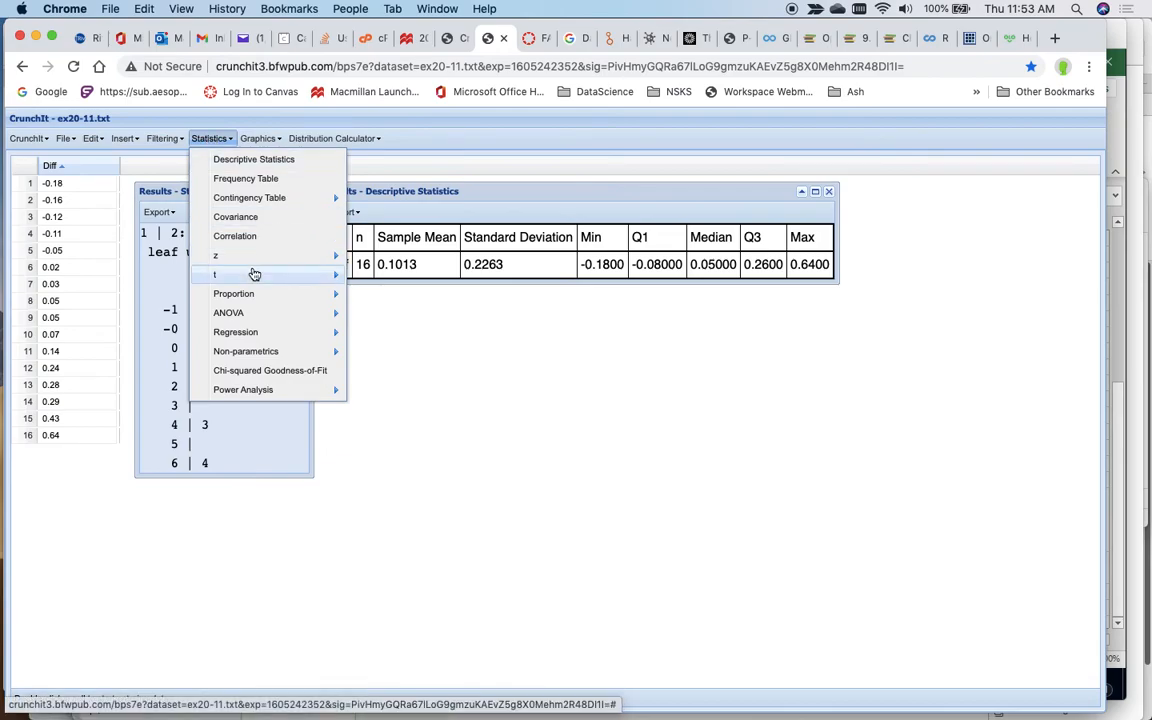
{"action": "mouse_move", "coordinate": [253, 278]}
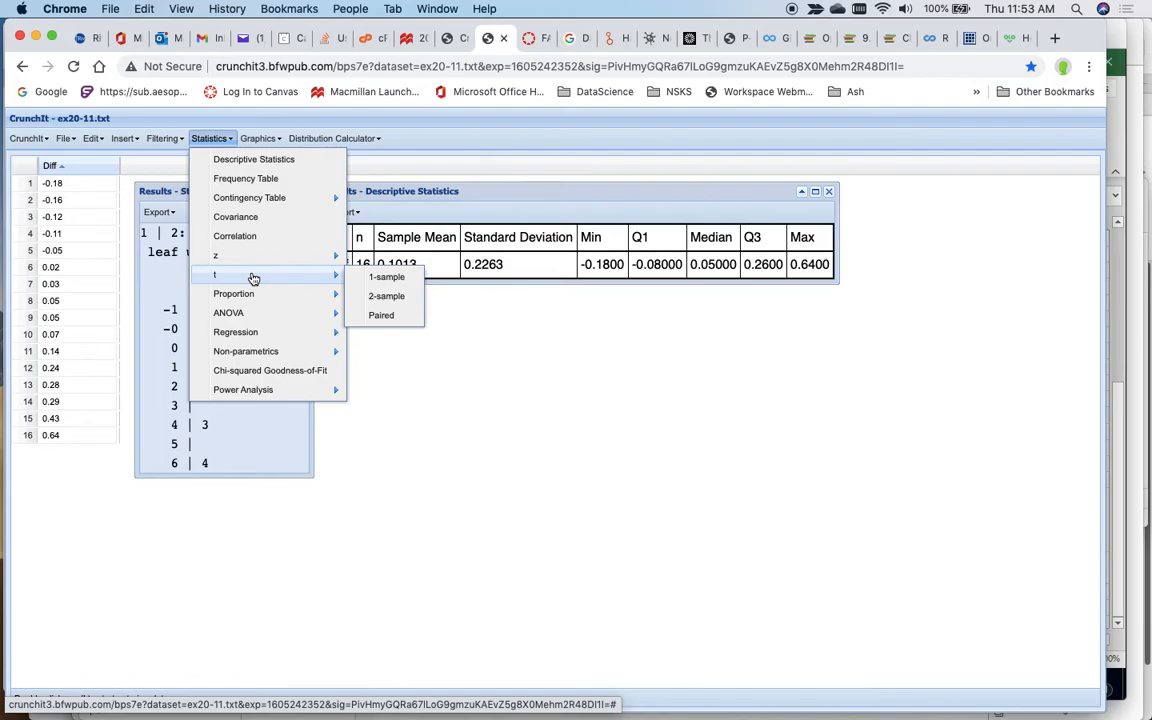
{"action": "left_click", "coordinate": [387, 277]}
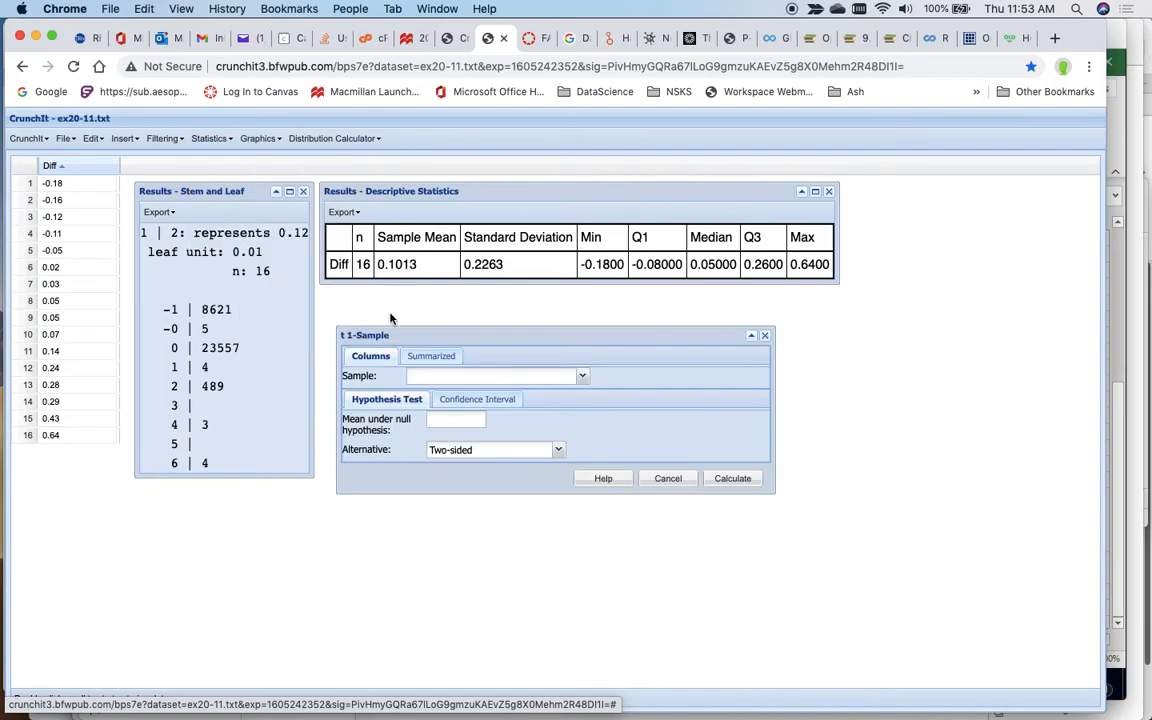
{"action": "left_click", "coordinate": [582, 377]}
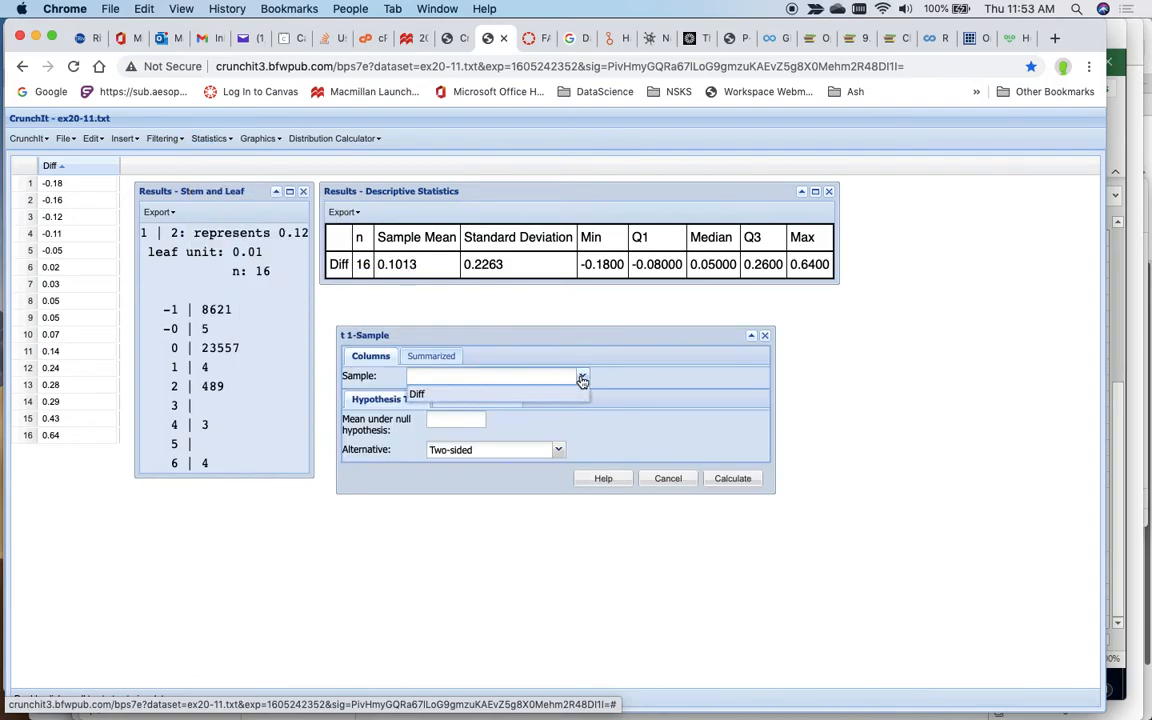
{"action": "left_click", "coordinate": [548, 396]}
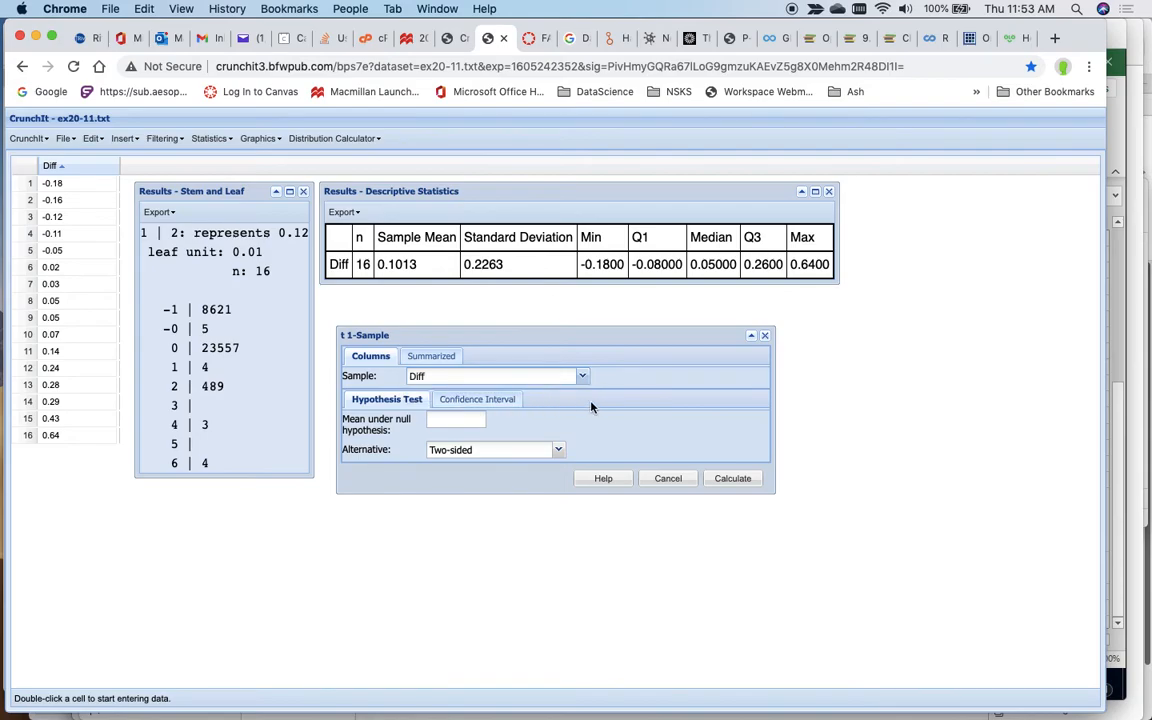
- Run the t test with a null hypothesis mean of 0 and the Greater than alternative, and place its results below the Descriptive Statistics results
{"action": "left_click", "coordinate": [455, 420]}
{"action": "type", "text": "0"}
{"action": "left_click", "coordinate": [559, 451]}
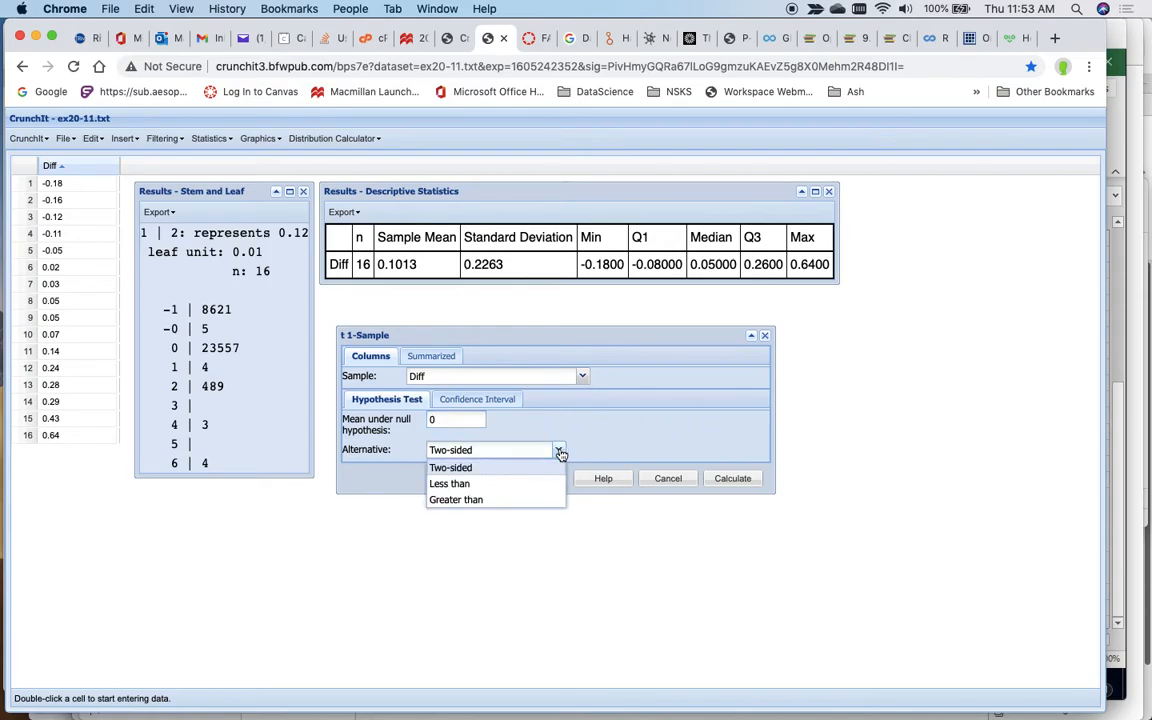
{"action": "left_click", "coordinate": [533, 498]}
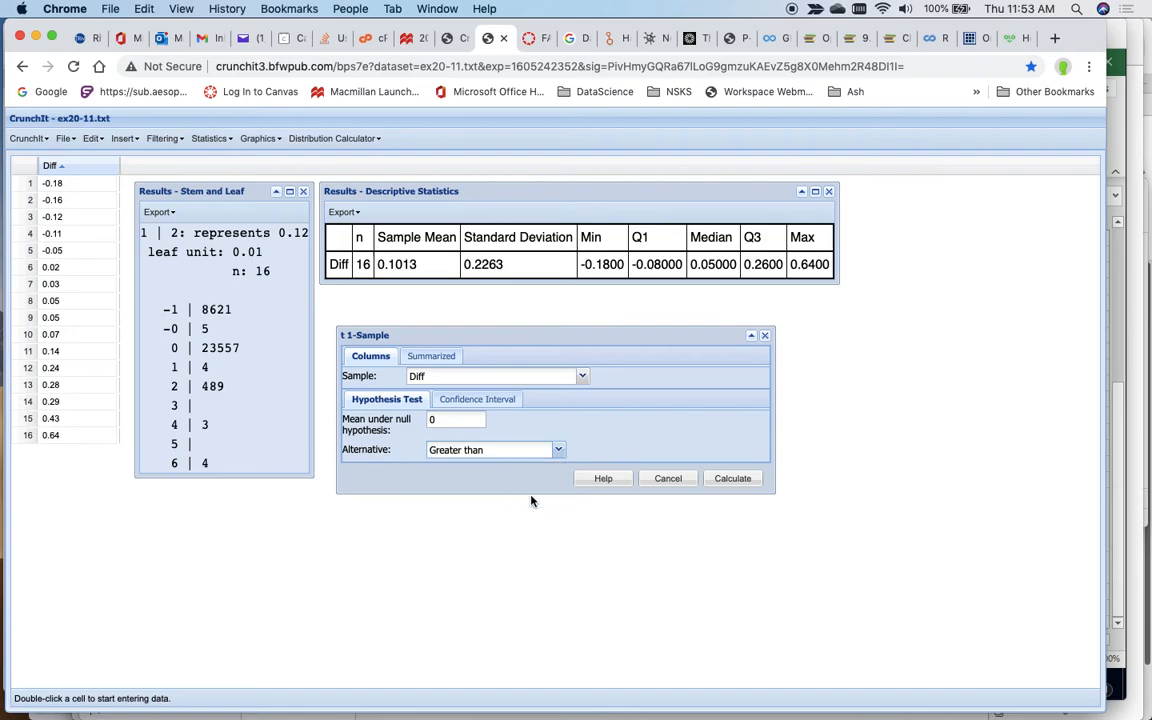
{"action": "left_click", "coordinate": [557, 450]}
{"action": "left_click", "coordinate": [617, 432]}
{"action": "left_click", "coordinate": [745, 481]}
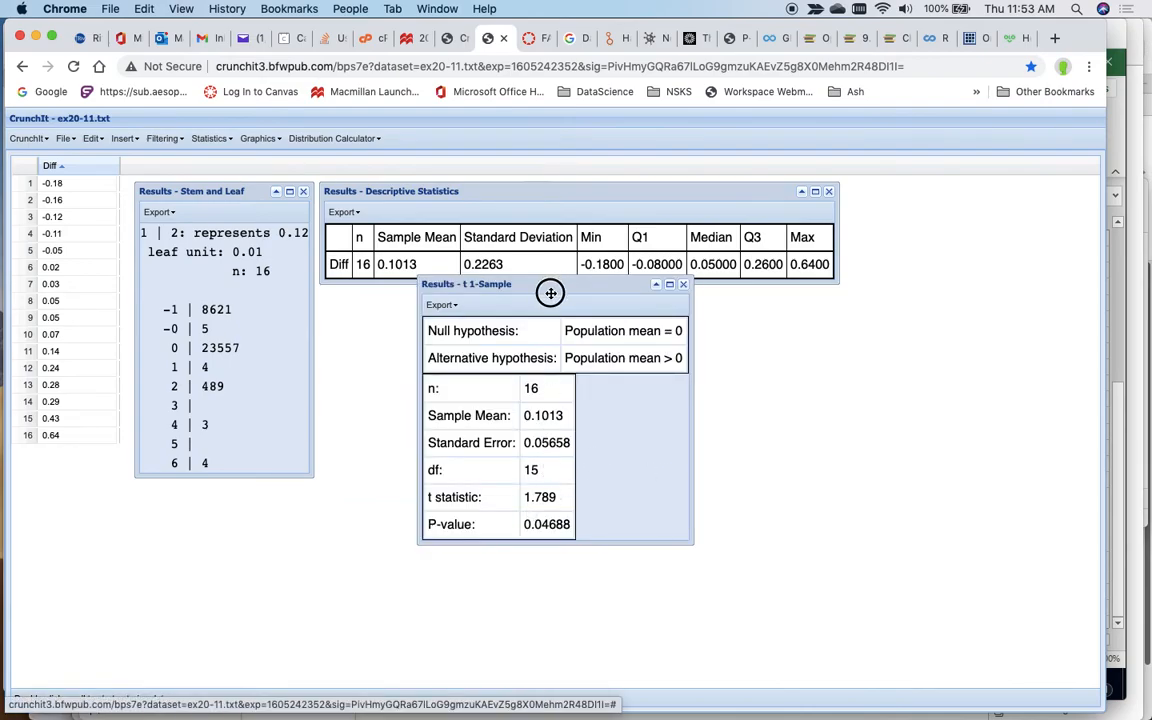
{"action": "left_click_drag", "start_coordinate": [548, 293], "coordinate": [465, 303]}
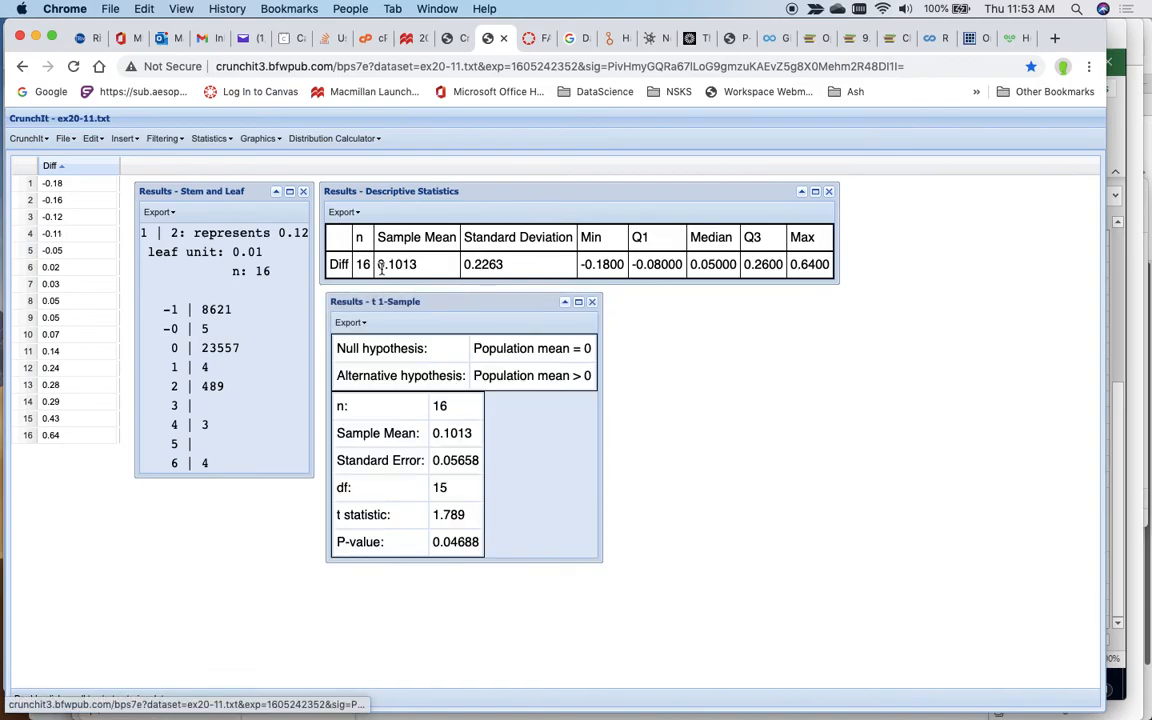
{"action": "left_click", "coordinate": [273, 145]}
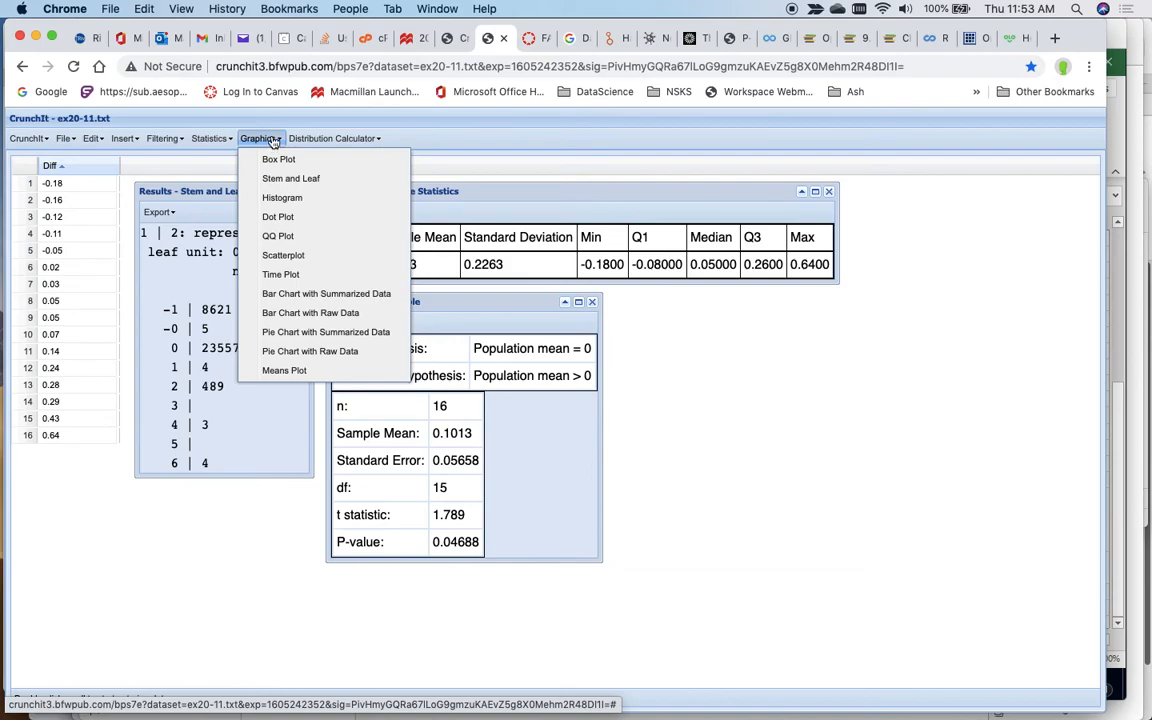
{"action": "left_click", "coordinate": [273, 141]}
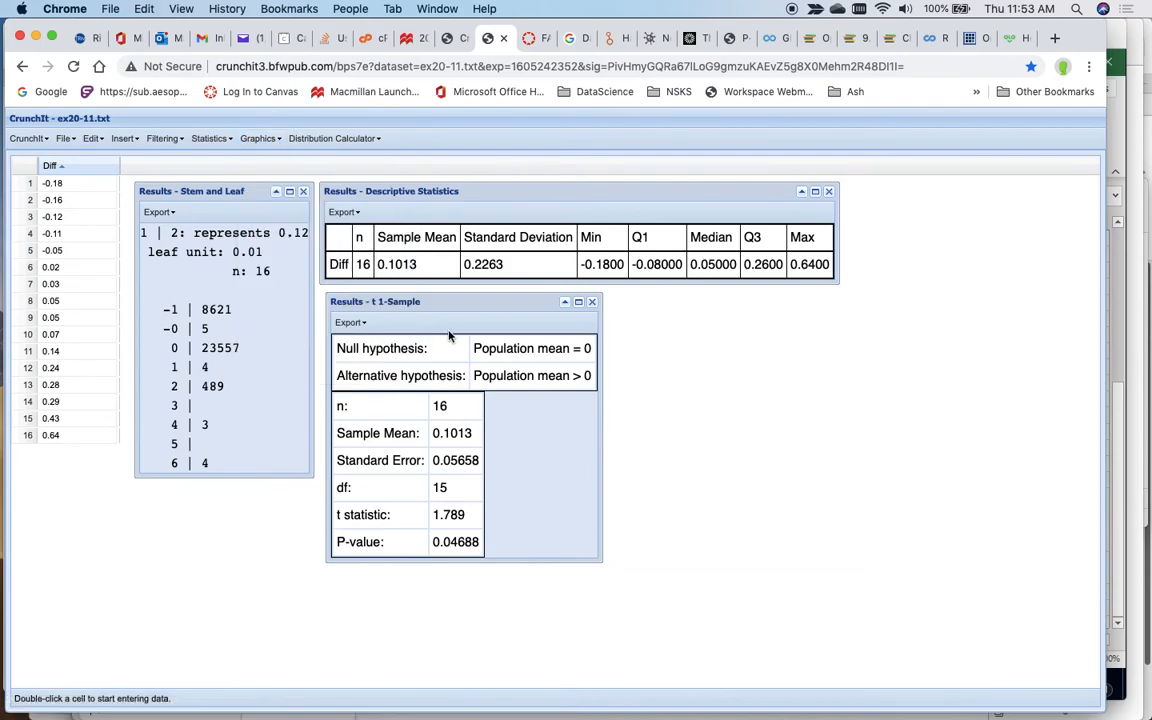
- Switch back to the Excel workbook and review the Eye Grease problem statement and summary tables on sheet 20.11
{"action": "key", "text": "super+Tab"}
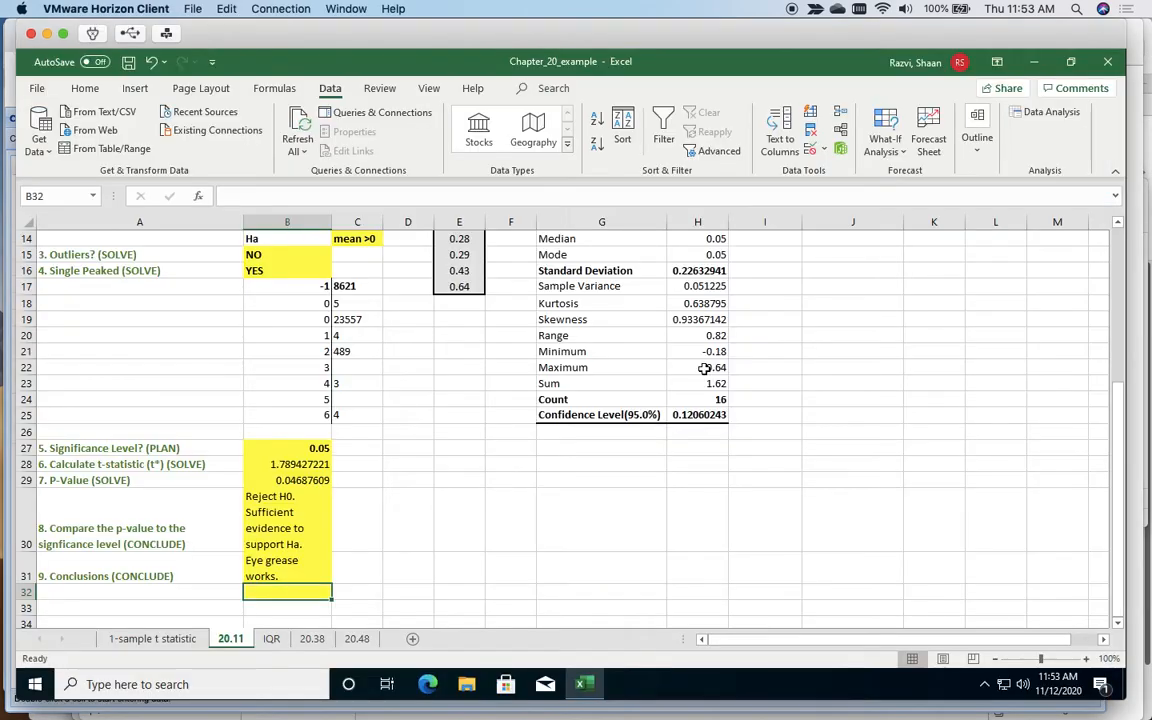
{"action": "scroll", "coordinate": [282, 450], "scroll_direction": "up", "scroll_amount": 2}
{"action": "scroll", "coordinate": [282, 450], "scroll_direction": "up", "scroll_amount": 3}
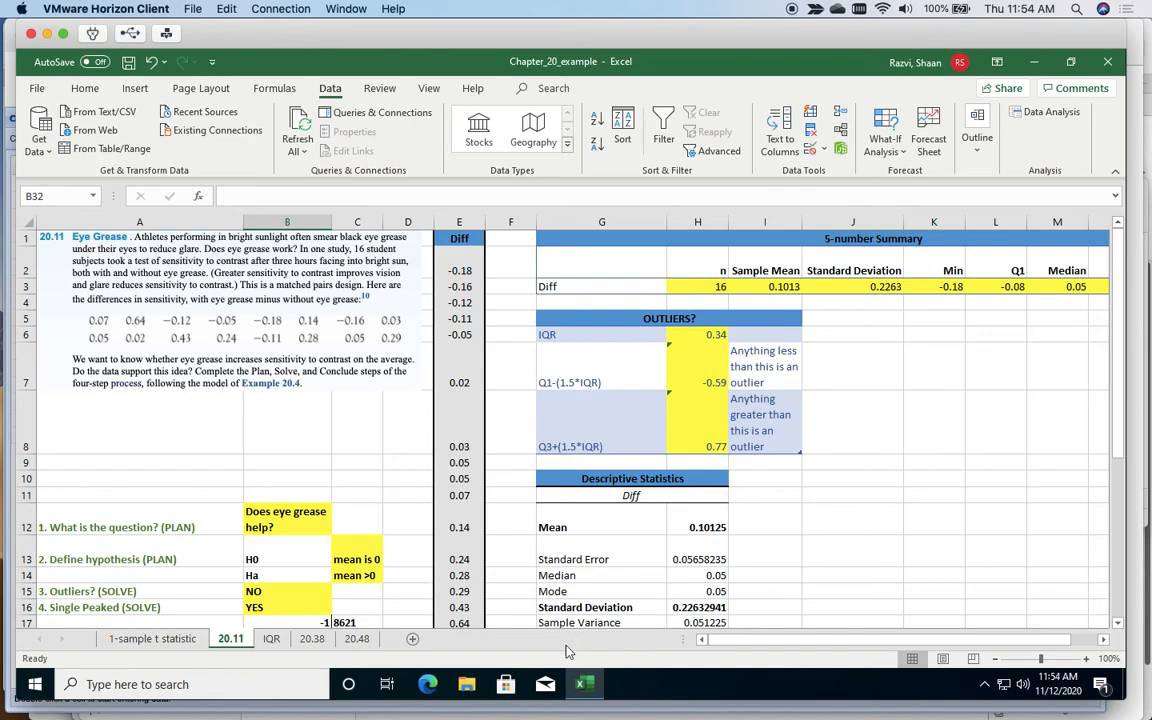
{"action": "mouse_move", "coordinate": [583, 693]}
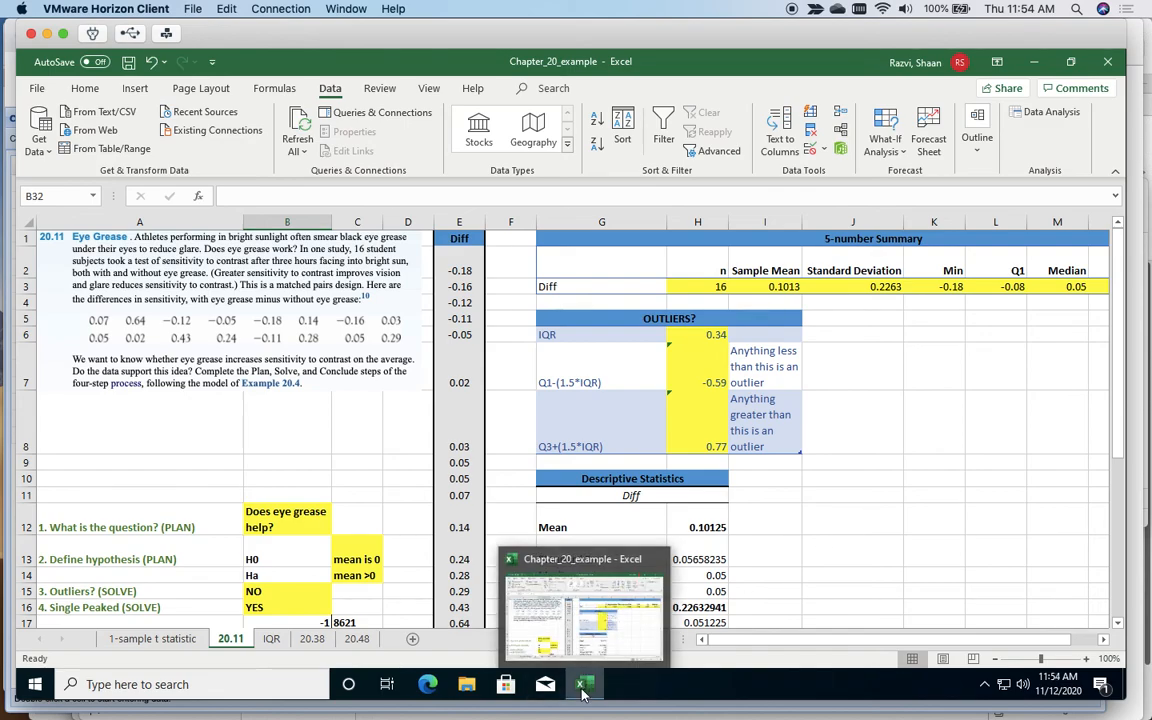